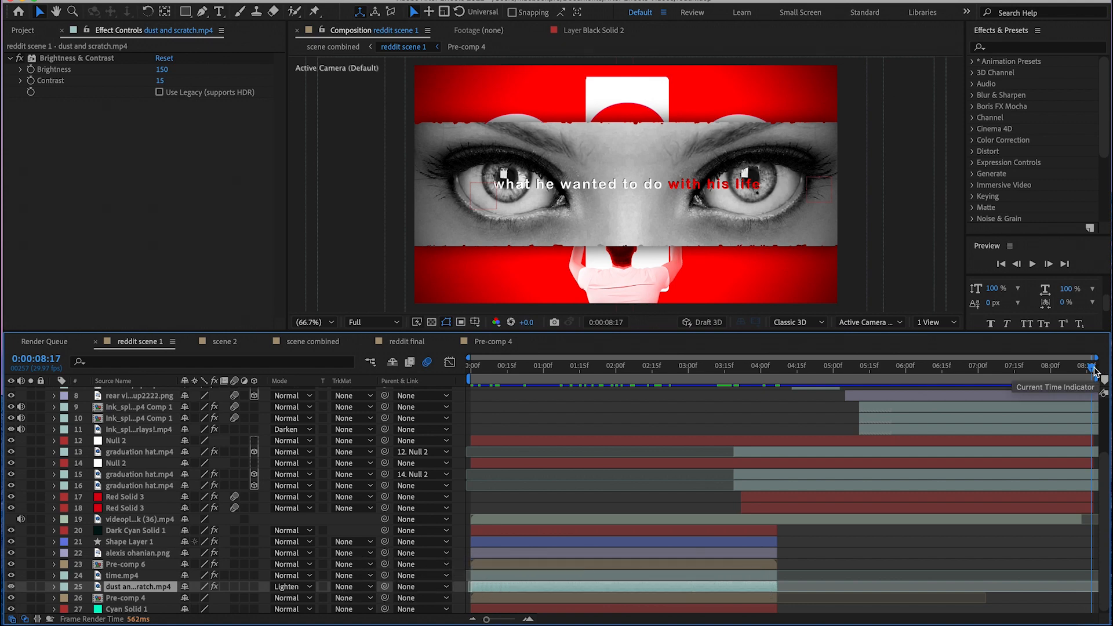
- Go to the opening frames of reddit scene 1 and inspect the Circle effect on the Dark Cyan Solid 1 layer
drag(1093, 369, 472, 368)
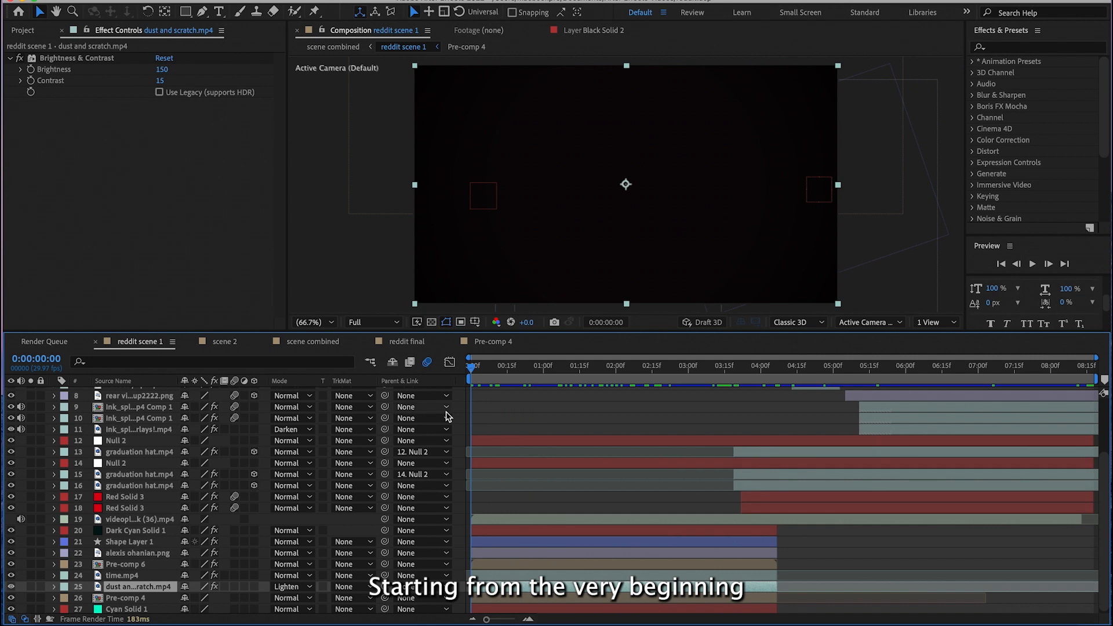
click(477, 369)
drag(477, 369, 478, 369)
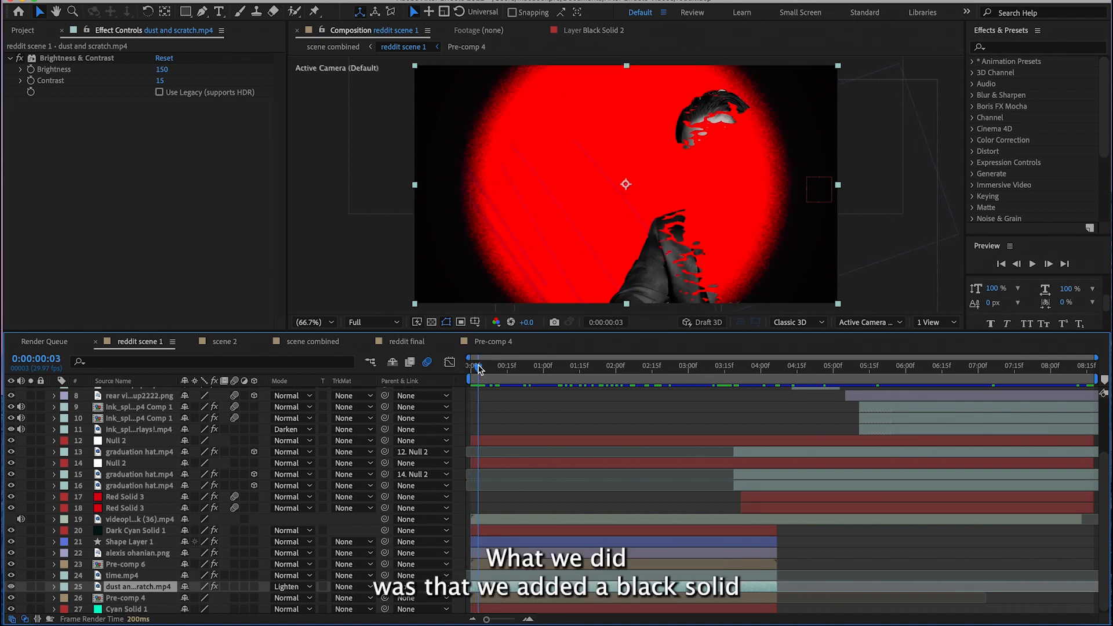
click(124, 531)
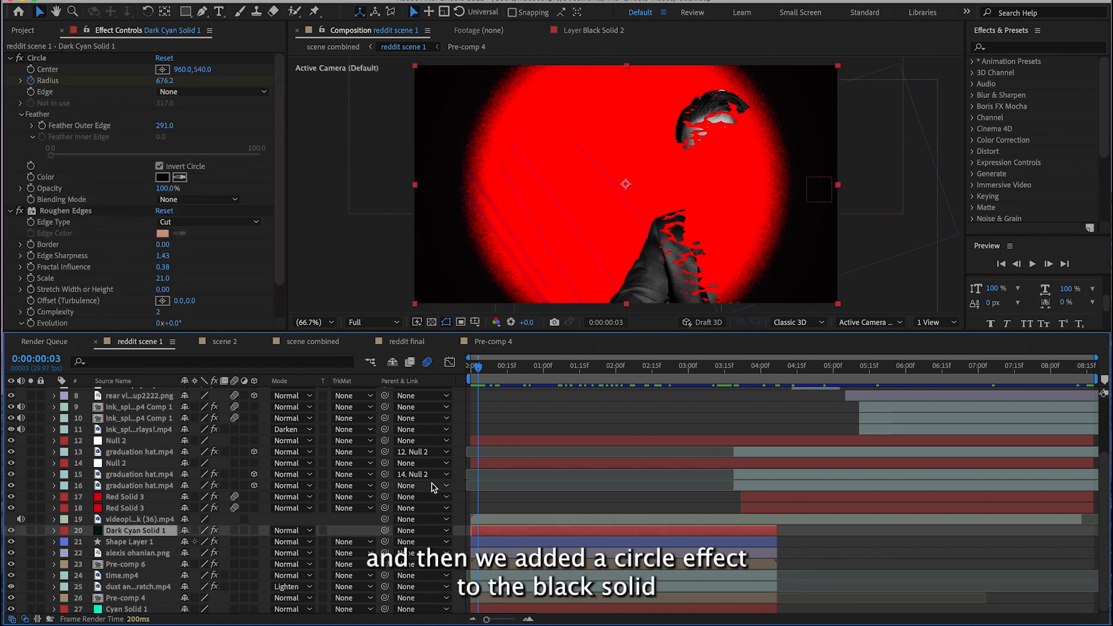
click(42, 59)
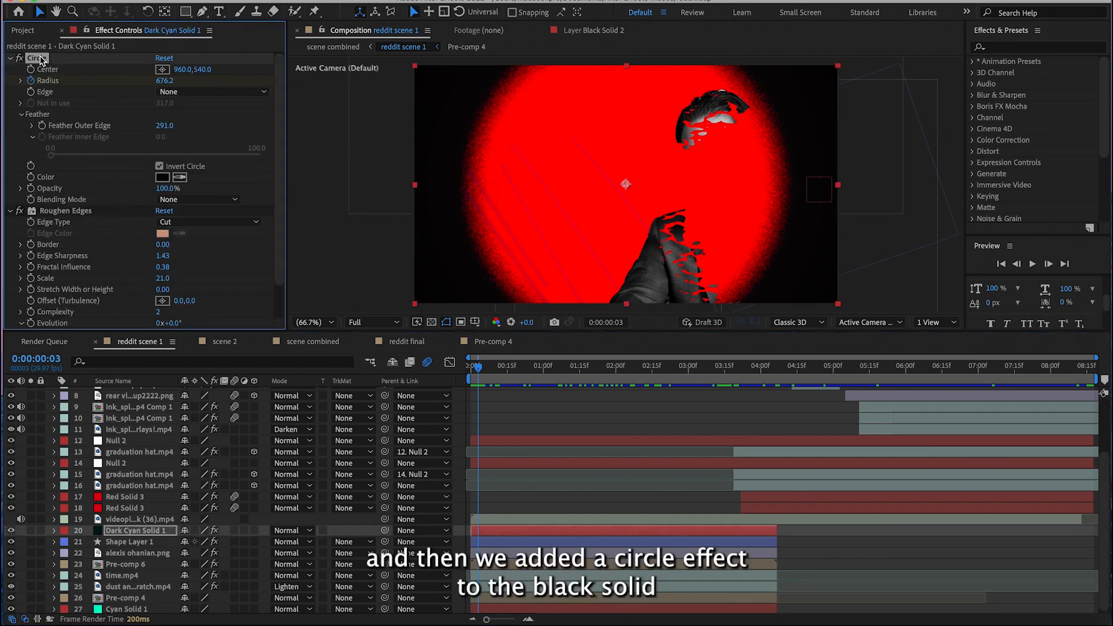
click(10, 58)
click(10, 57)
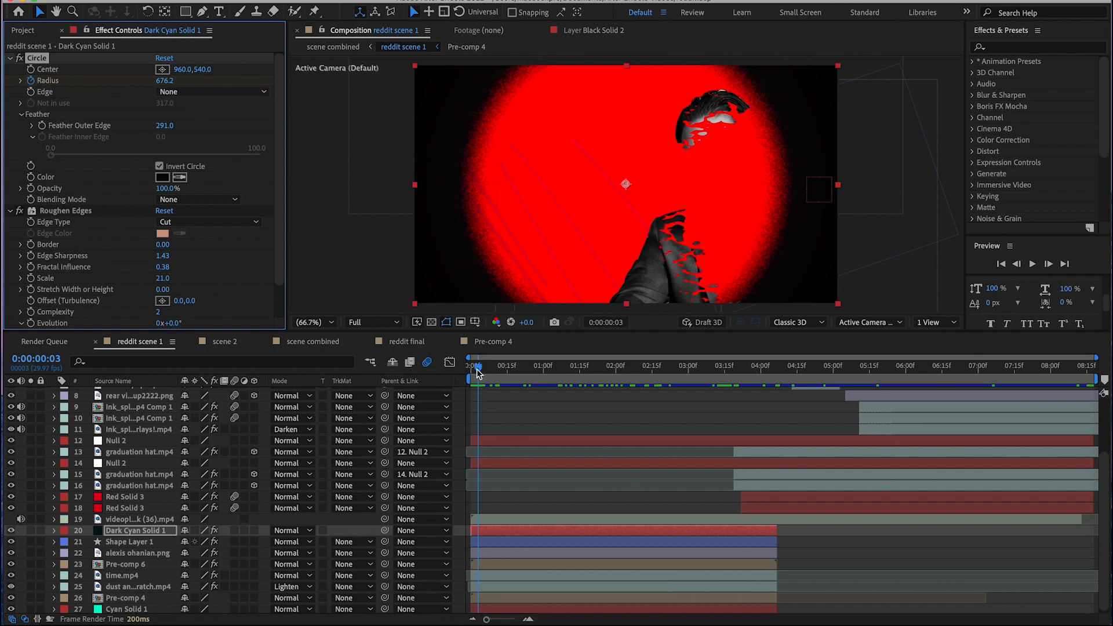
- Scrub through the opening transition to examine how the Circle effect's radius is animated on the dark solid
drag(478, 362, 466, 373)
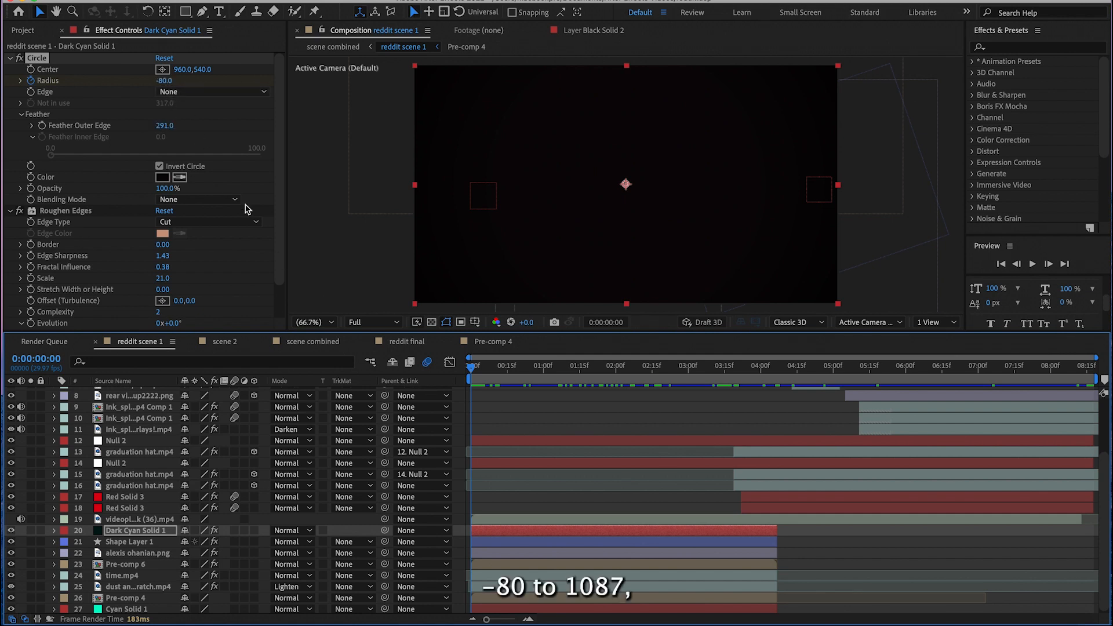
mouse_move(489, 376)
mouse_down()
mouse_move(479, 375)
mouse_move(502, 375)
mouse_up()
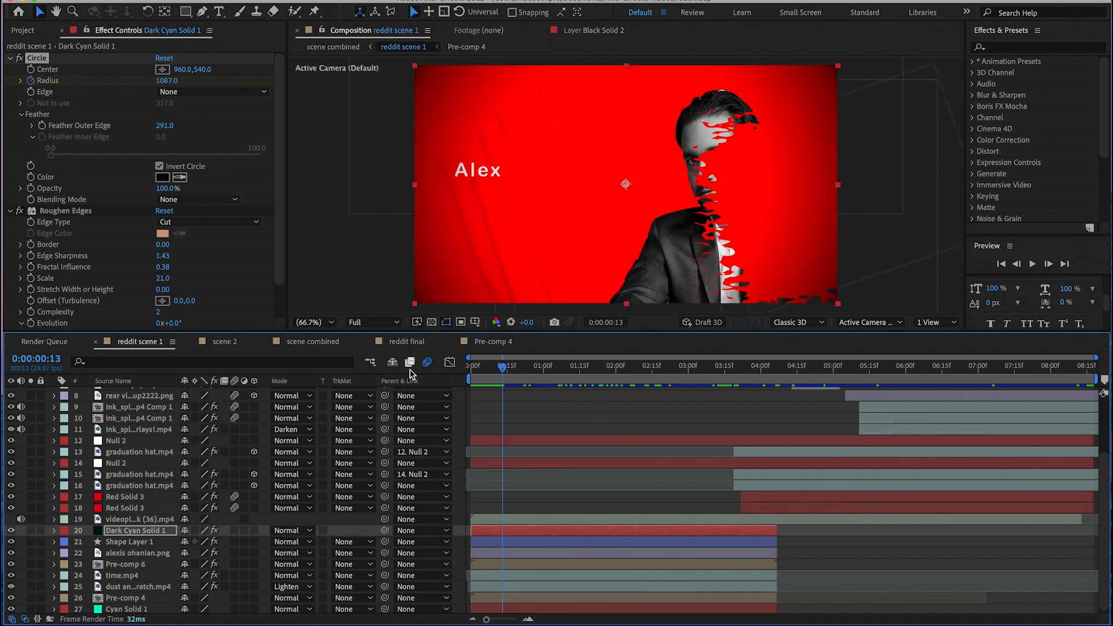
drag(498, 368, 470, 378)
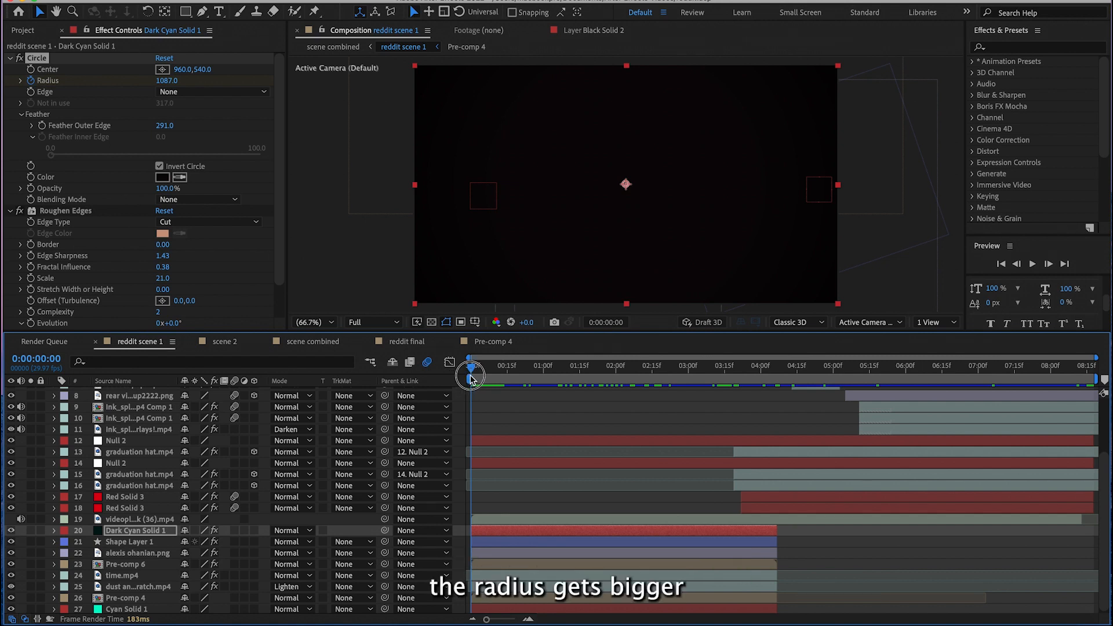
mouse_move(472, 378)
mouse_down()
mouse_move(486, 377)
mouse_move(461, 380)
mouse_up()
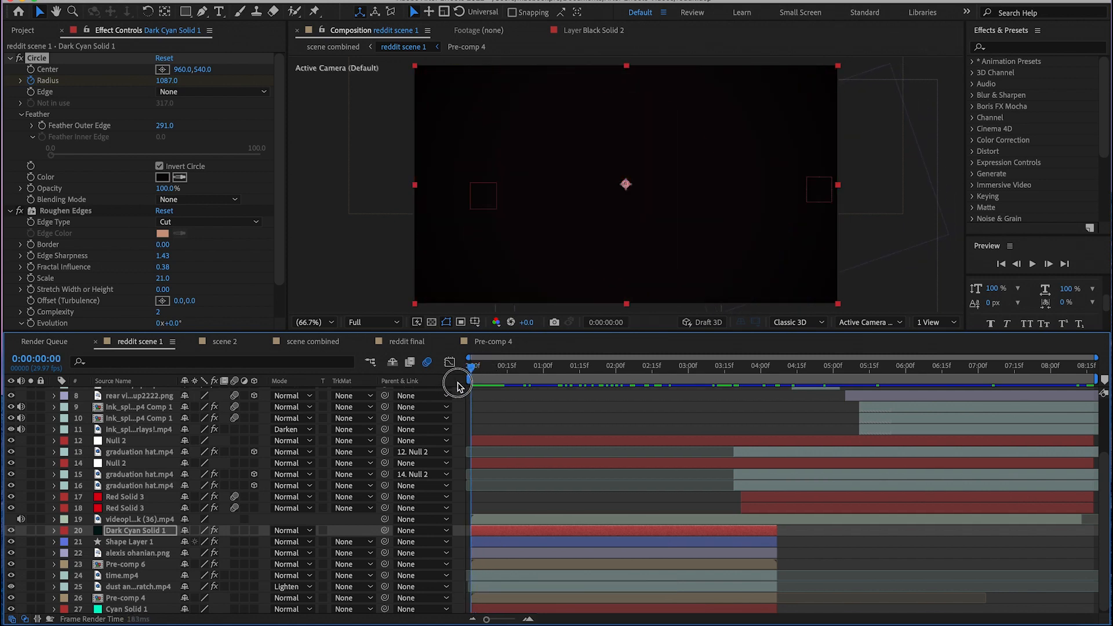
mouse_move(472, 381)
mouse_down()
mouse_move(489, 379)
mouse_move(464, 380)
mouse_up()
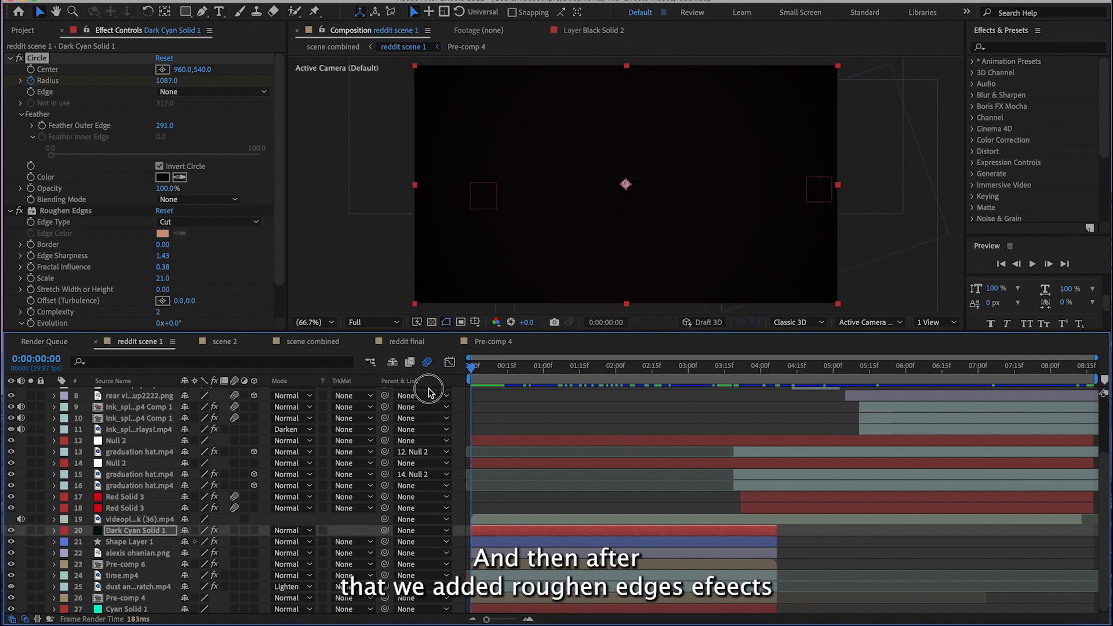
- Compare the circle's border at 0:00:00:03 with the Roughen Edges effect disabled and re-enabled
click(45, 212)
click(473, 368)
drag(473, 368, 477, 370)
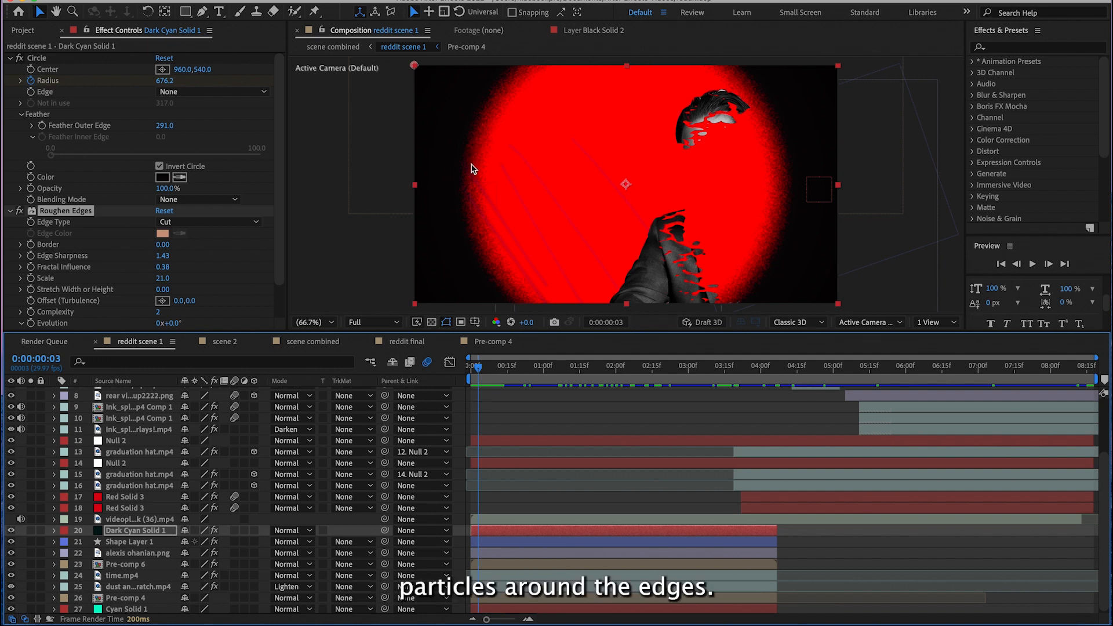
click(19, 212)
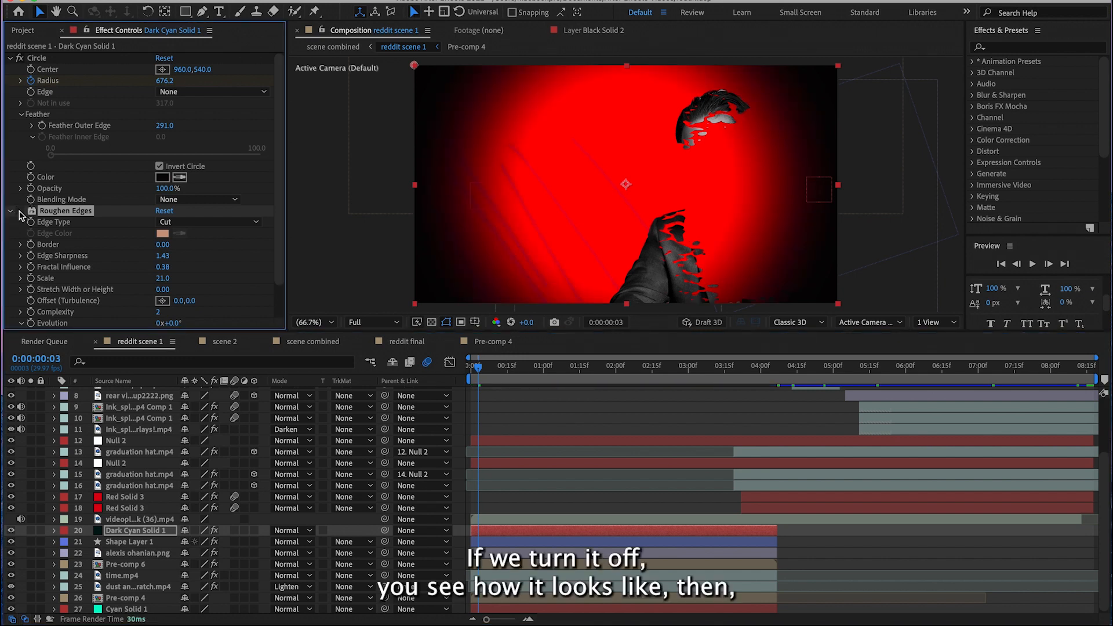
click(19, 212)
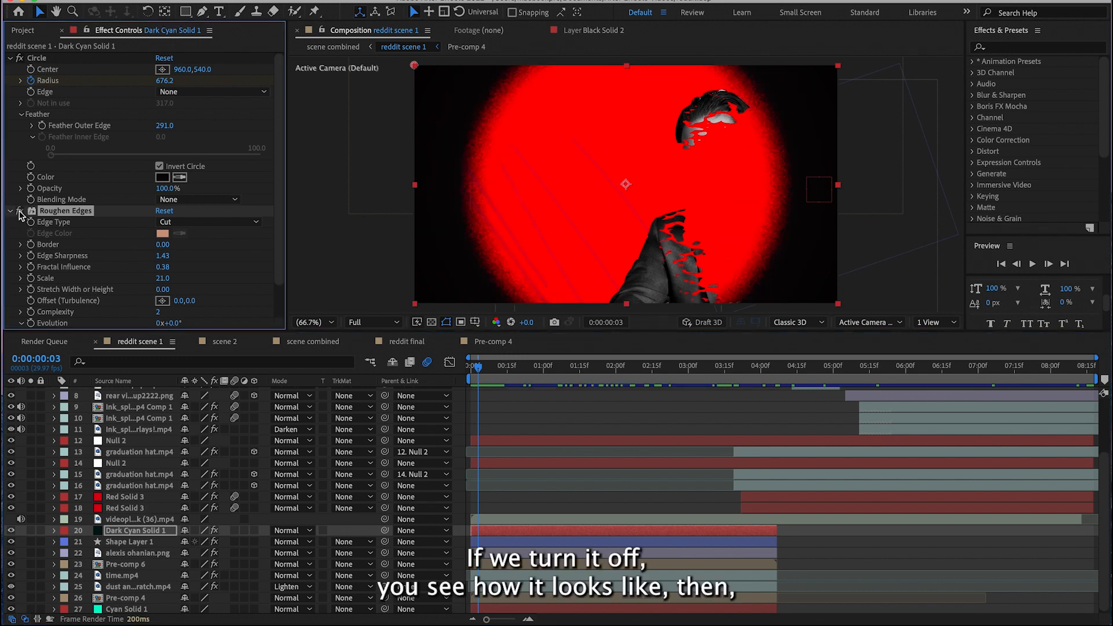
click(19, 212)
click(19, 211)
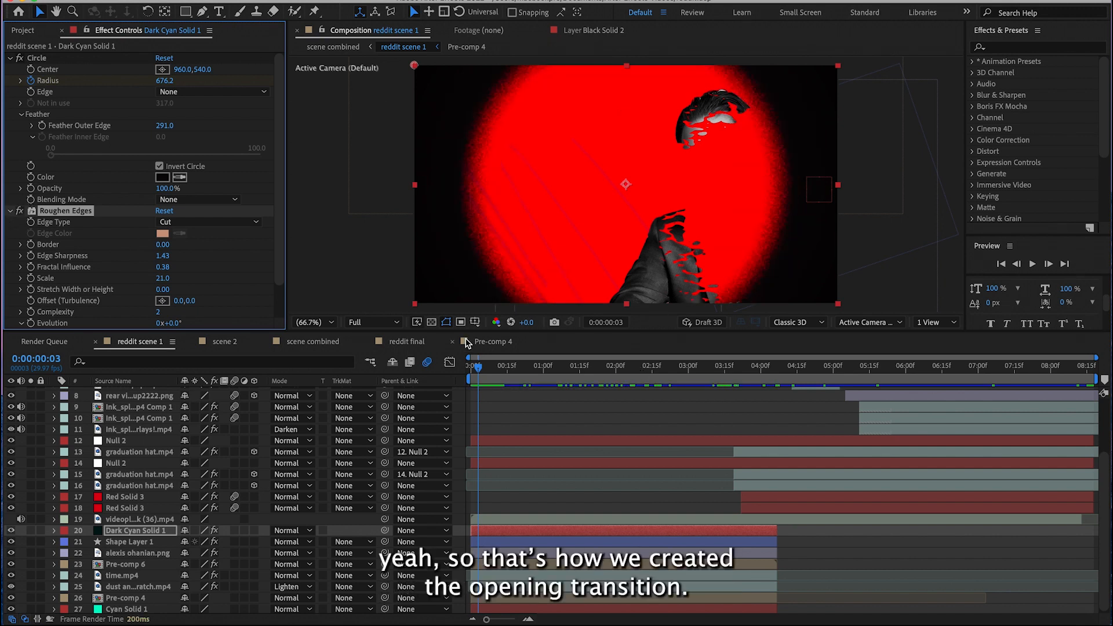
- Solo the Cyan Solid 1 and Pre-comp 4 layers with the playhead at 0:00:02:20
drag(479, 370, 519, 367)
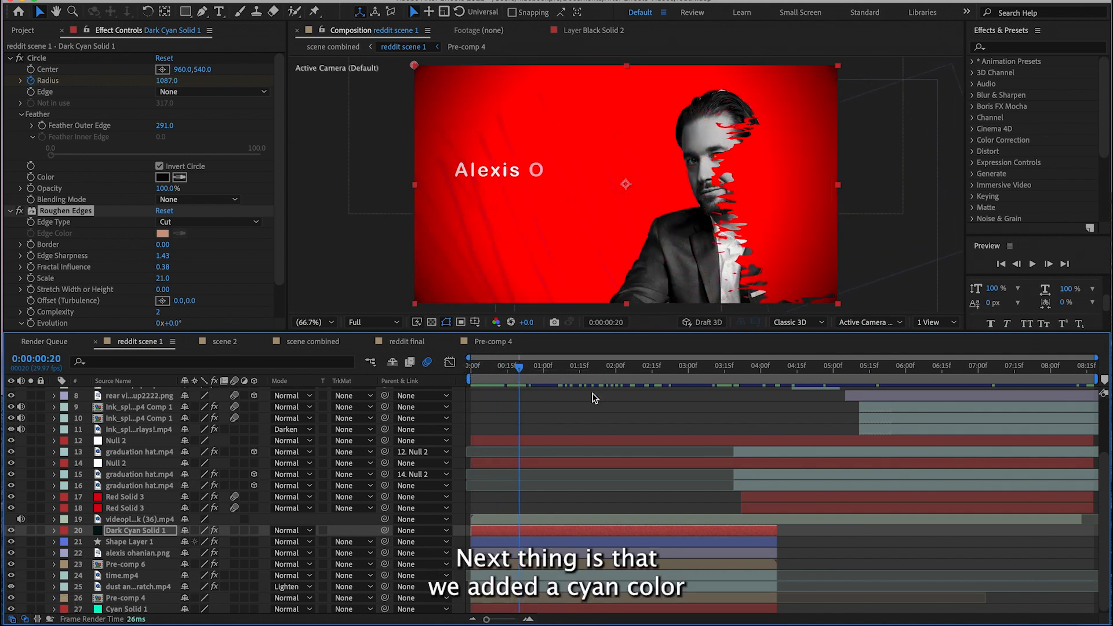
click(642, 369)
drag(642, 369, 664, 370)
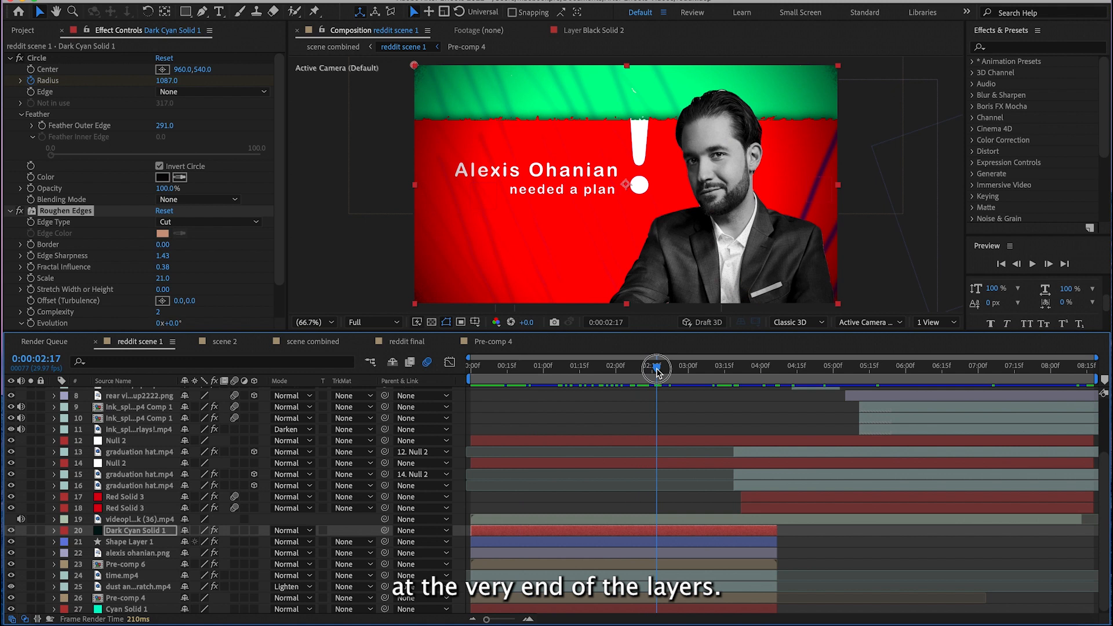
click(686, 610)
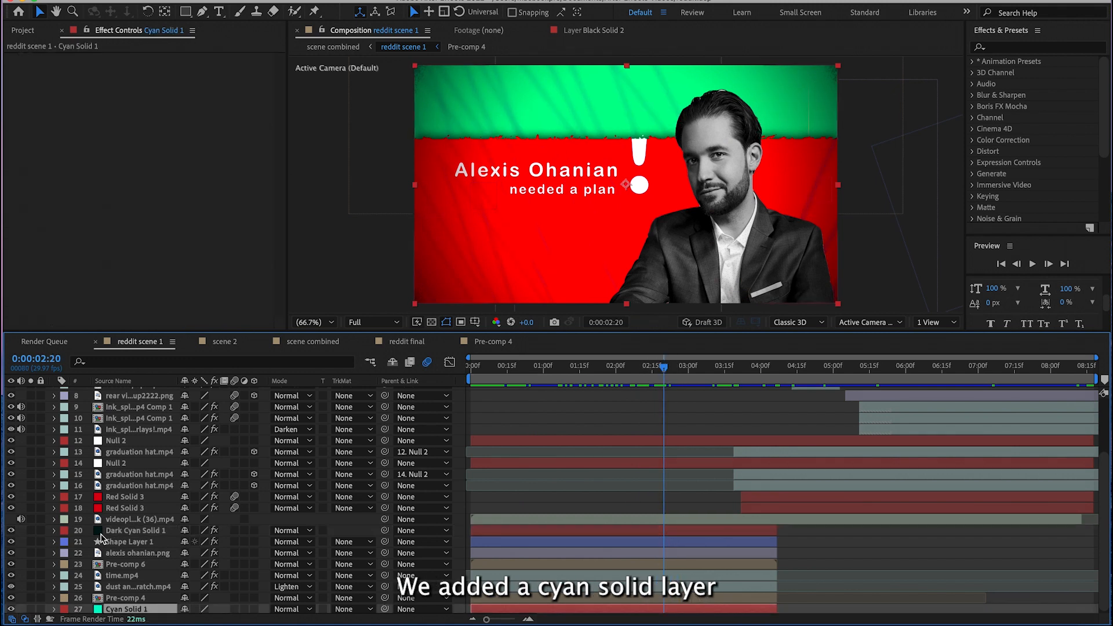
click(30, 608)
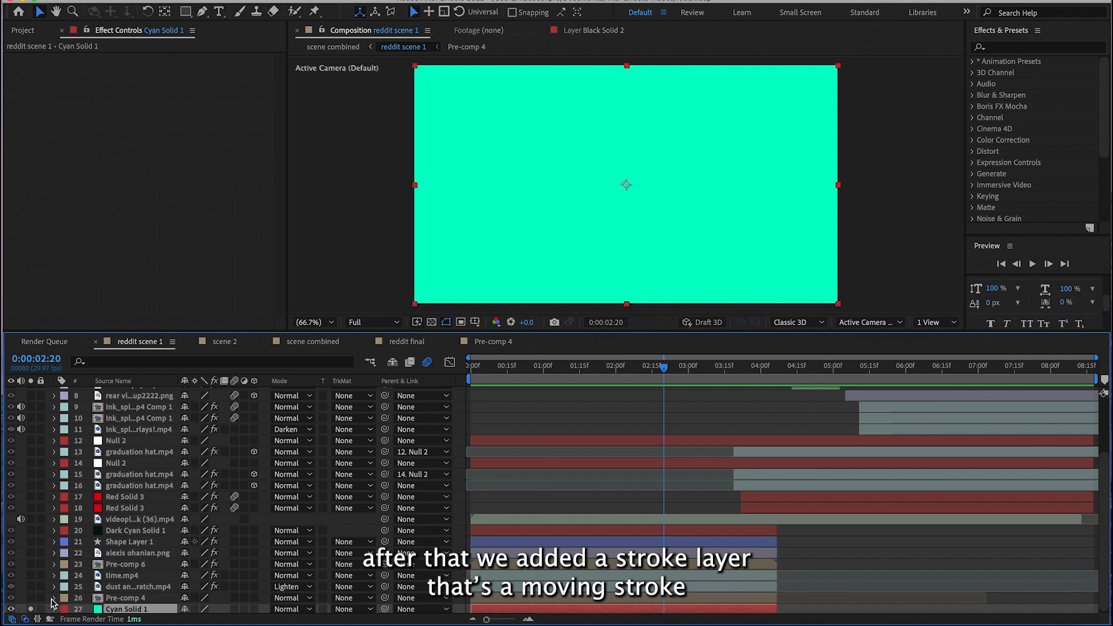
drag(31, 605, 30, 598)
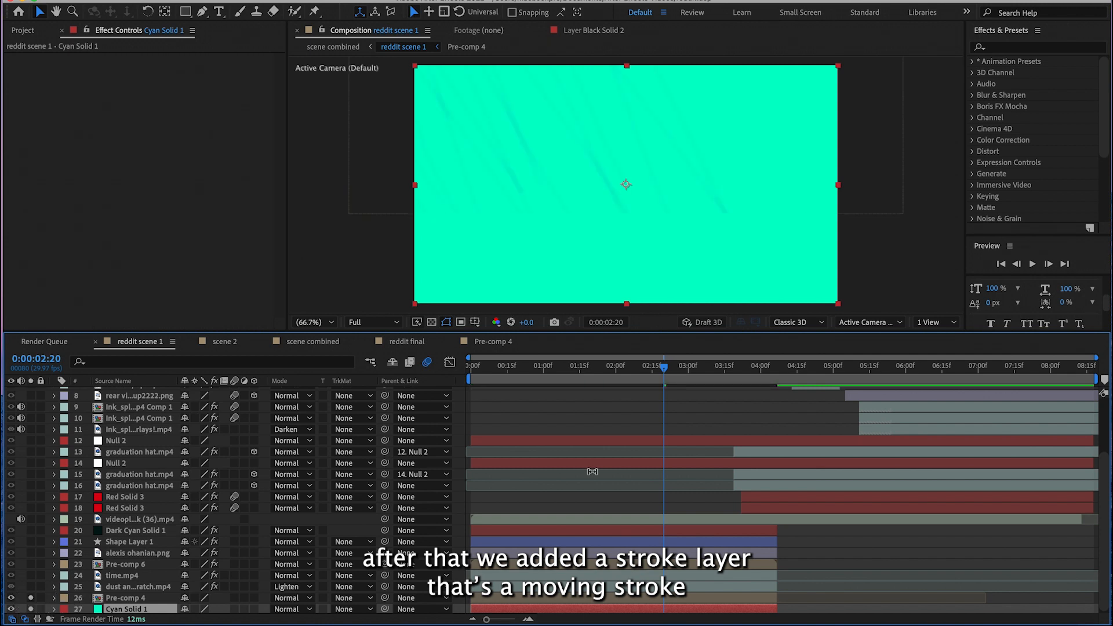
- Open the Pre-comp 4 composition and examine the flashing strokes over its first frames
mouse_move(660, 367)
mouse_down()
mouse_move(581, 374)
mouse_move(617, 385)
mouse_move(651, 377)
mouse_move(618, 378)
mouse_move(619, 387)
mouse_move(626, 377)
mouse_up()
key(Home)
double_click(128, 600)
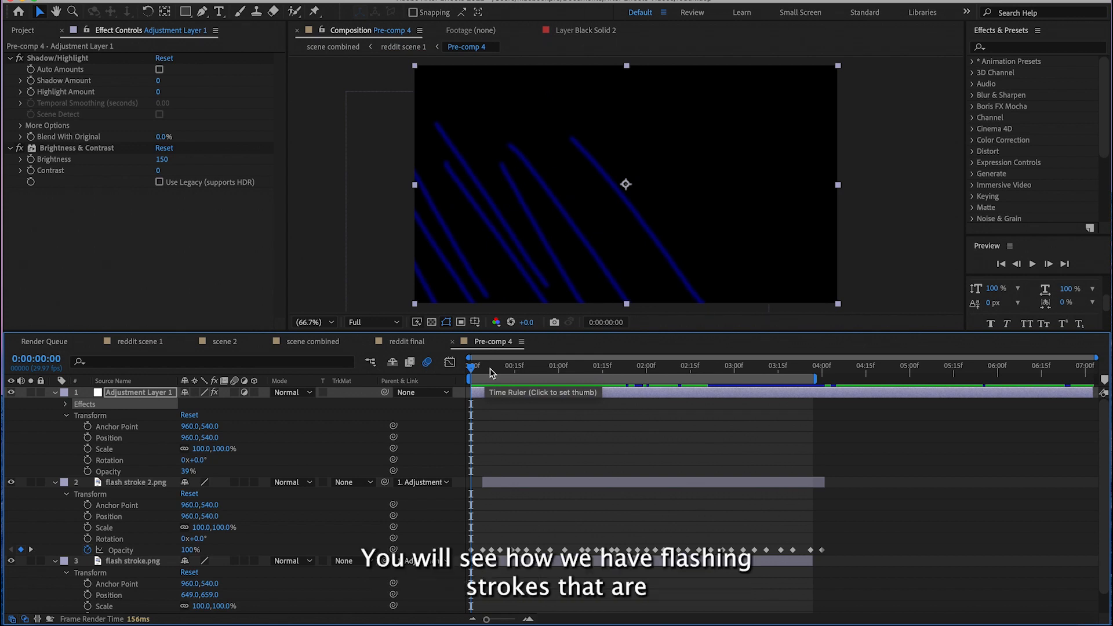
mouse_move(490, 372)
mouse_down()
mouse_move(478, 372)
mouse_move(658, 343)
mouse_move(458, 365)
mouse_move(506, 360)
mouse_move(470, 365)
mouse_up()
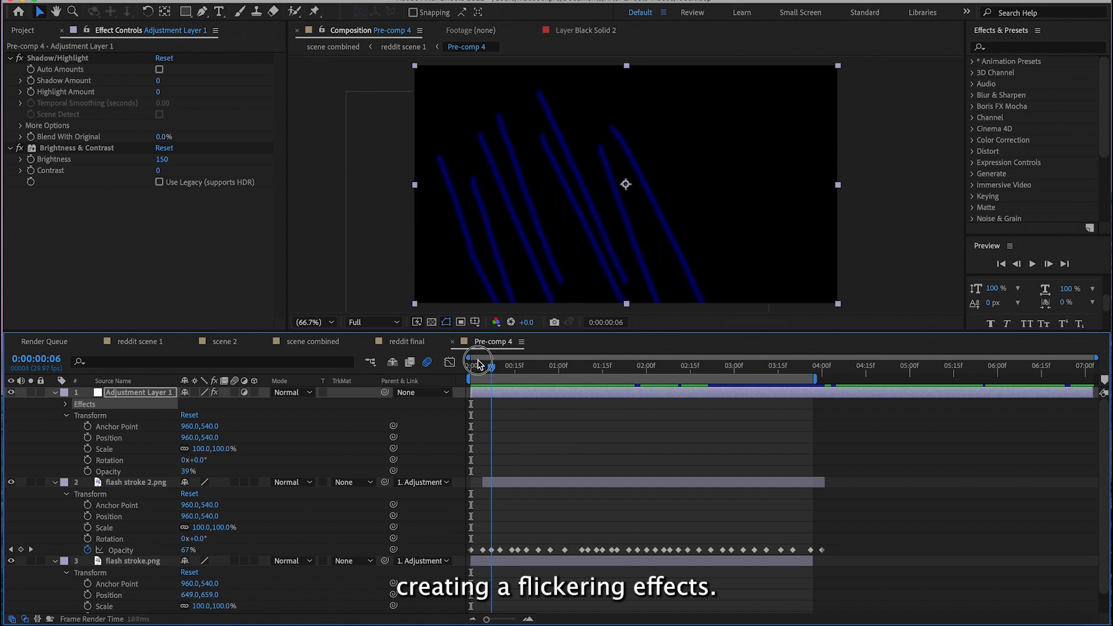
- Solo the flash stroke.png layer and preview its animated opacity keyframes up to 0:00:02:01
drag(471, 373, 512, 372)
key(space)
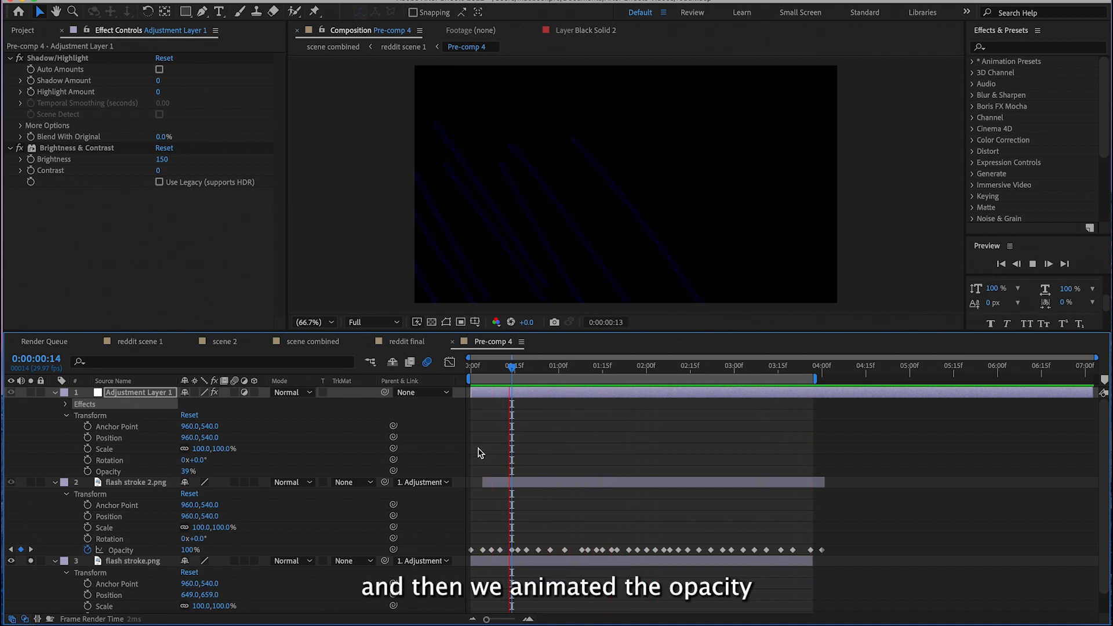
drag(476, 370, 484, 371)
scroll(486, 437, down, 1)
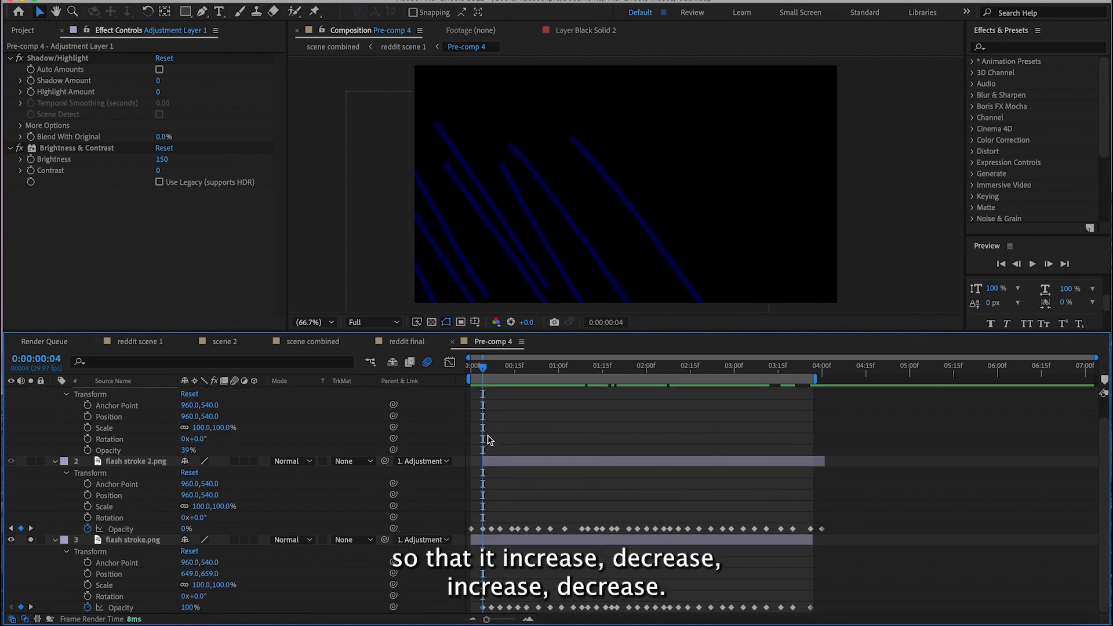
mouse_move(480, 358)
mouse_down()
mouse_move(488, 371)
mouse_move(614, 369)
mouse_move(649, 399)
mouse_up()
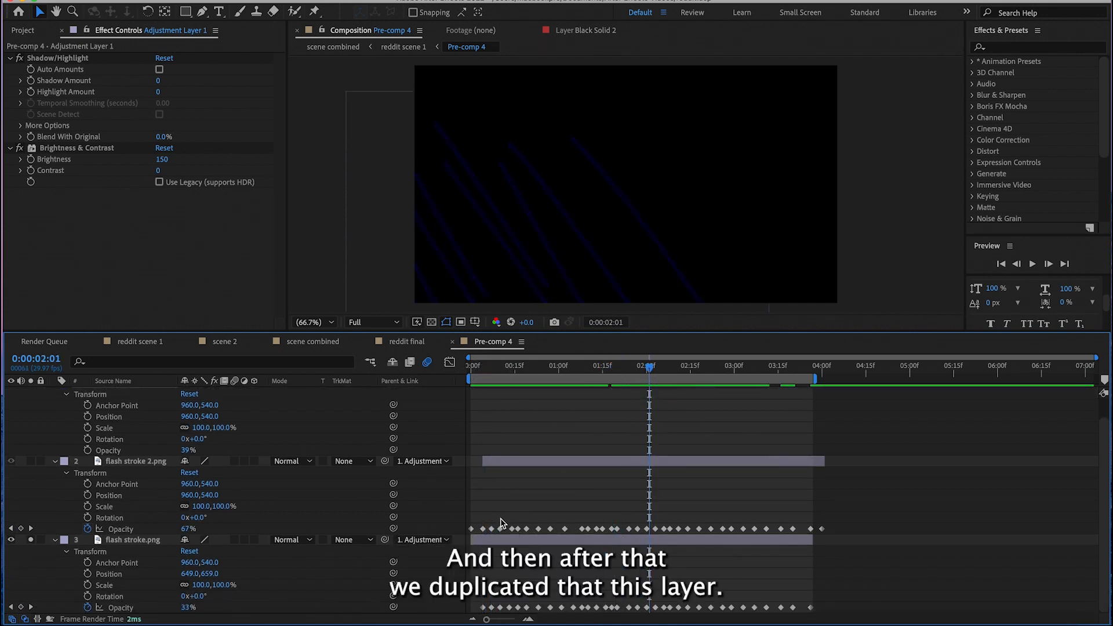
- Solo flash stroke 2.png together with flash stroke.png and check their combined flicker in the opening frames
click(495, 536)
click(501, 463)
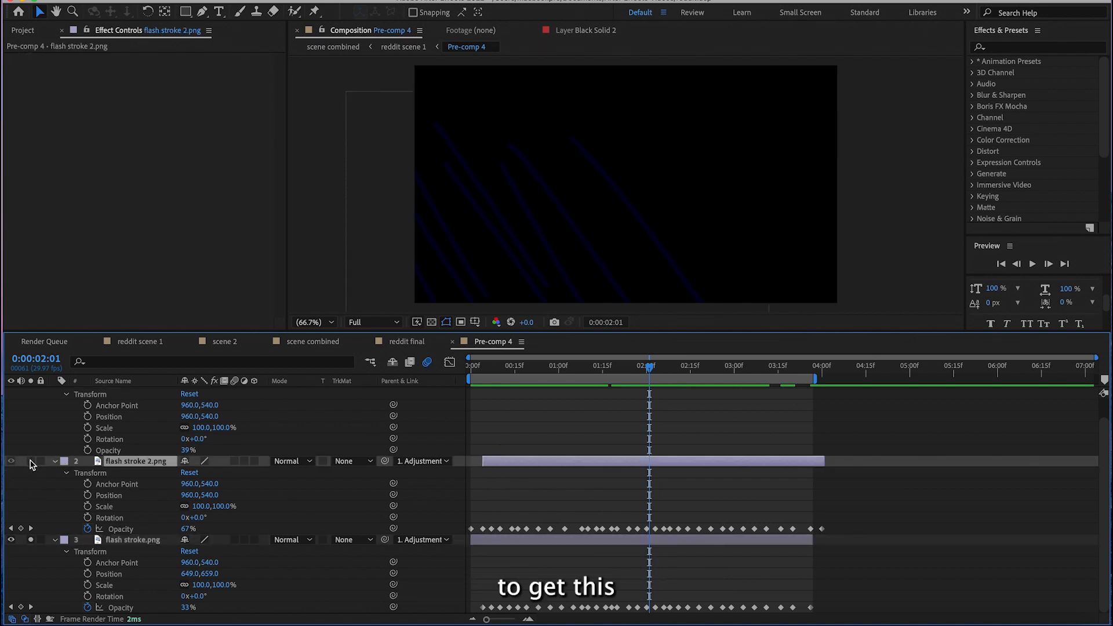
click(475, 382)
drag(475, 381, 482, 376)
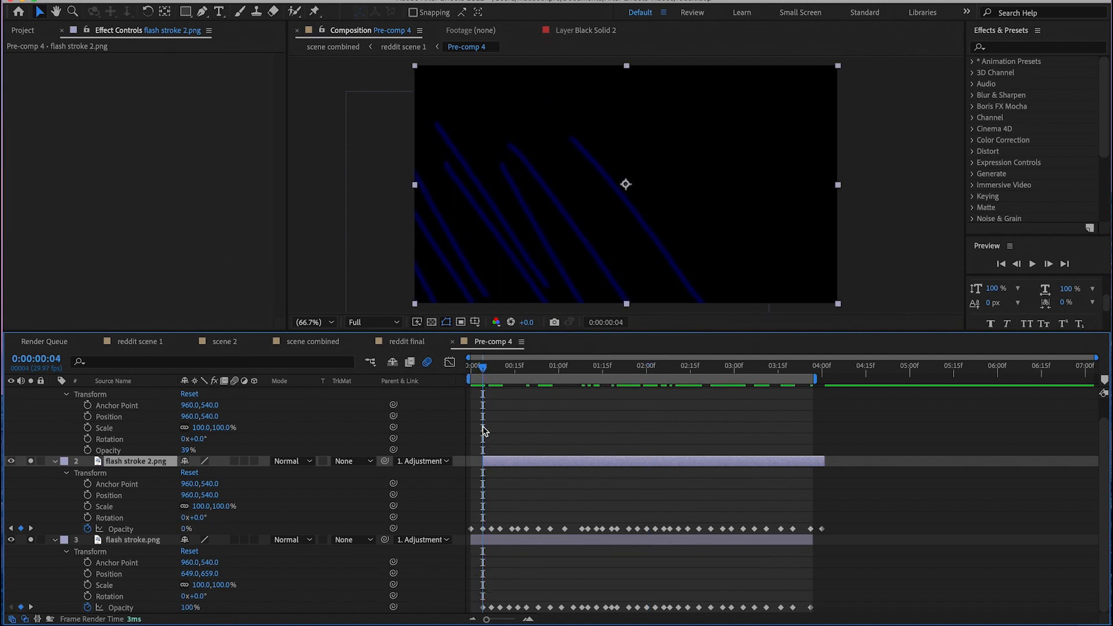
mouse_move(484, 367)
mouse_down()
mouse_move(472, 369)
mouse_move(588, 369)
mouse_move(476, 369)
mouse_up()
scroll(318, 408, up, 1)
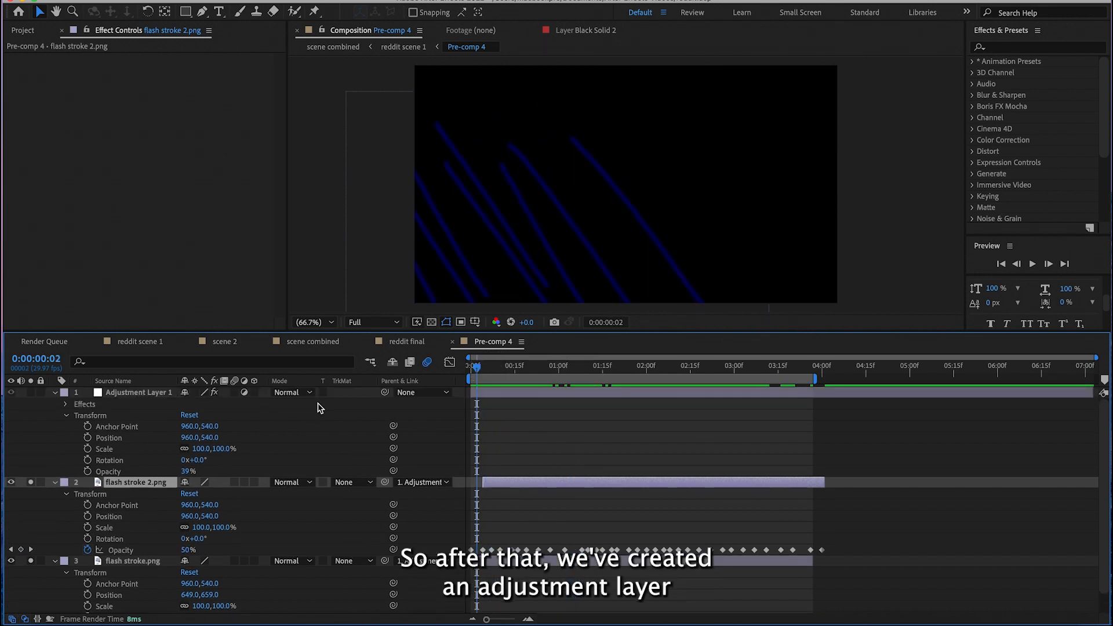
- Parent flash stroke 2.png and flash stroke.png to Adjustment Layer 1
click(136, 394)
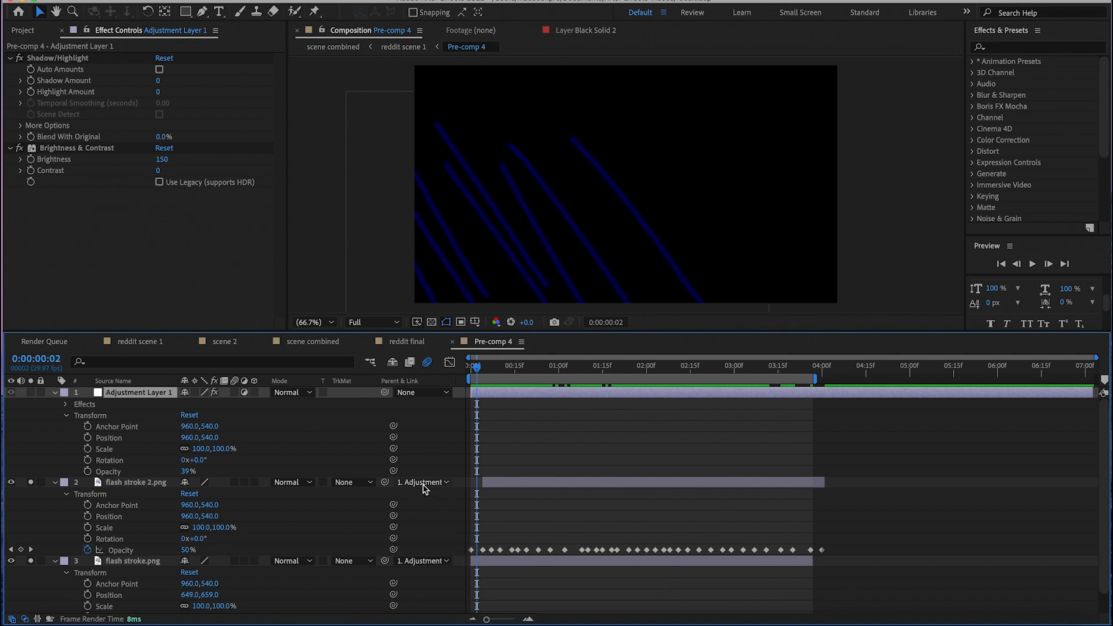
drag(384, 482, 140, 398)
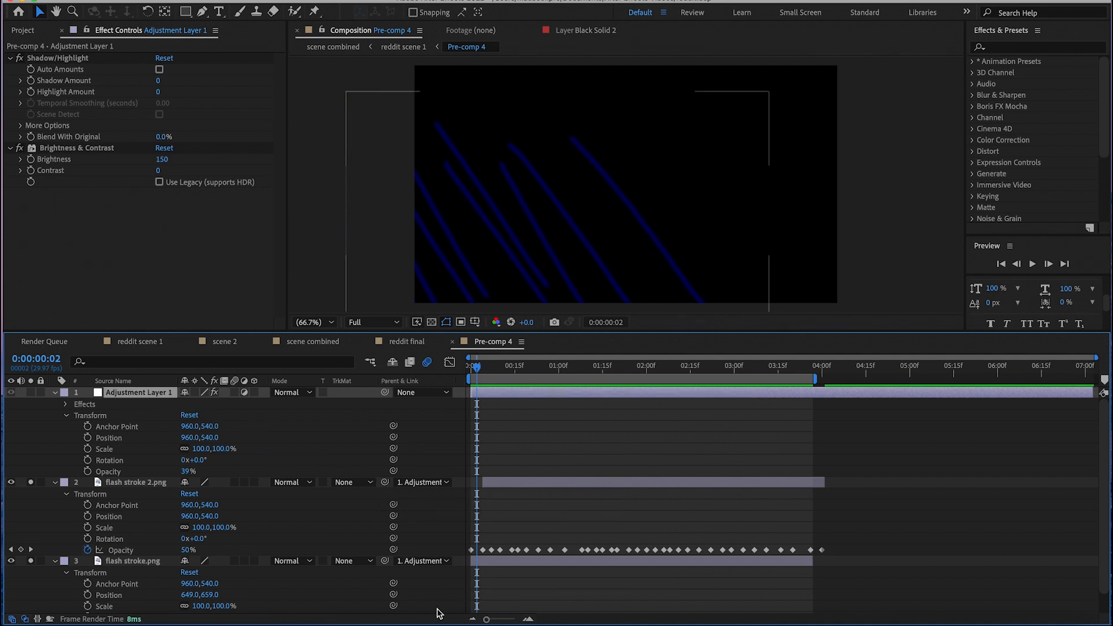
drag(386, 559, 214, 441)
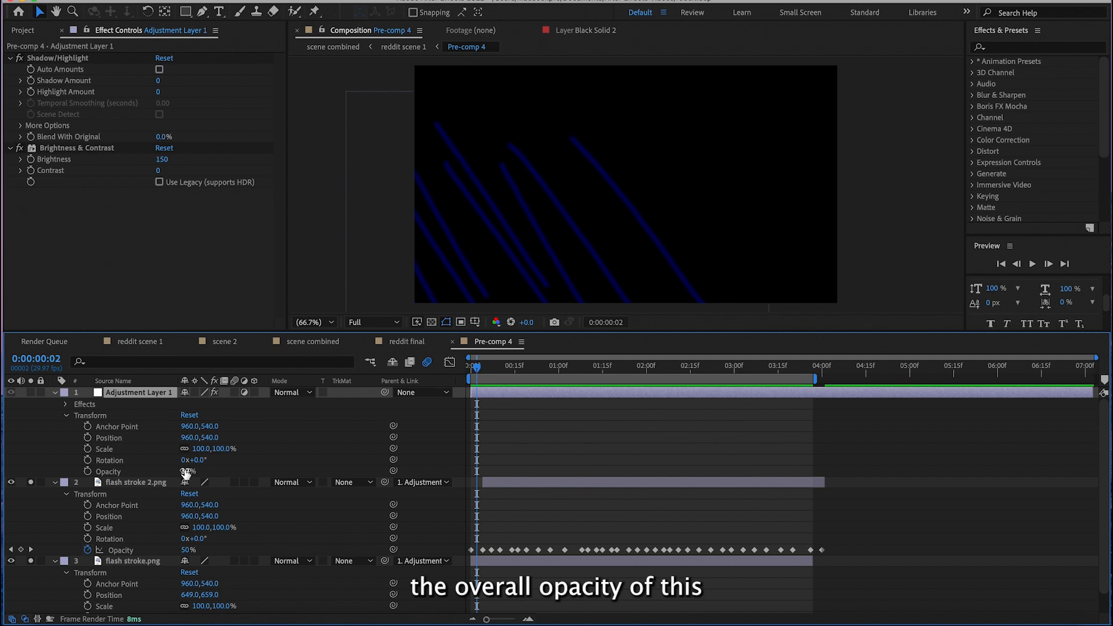
- Try a different overall opacity on Adjustment Layer 1, return it to 39%, and check the strokes around 0:00:00:08
drag(186, 472, 217, 482)
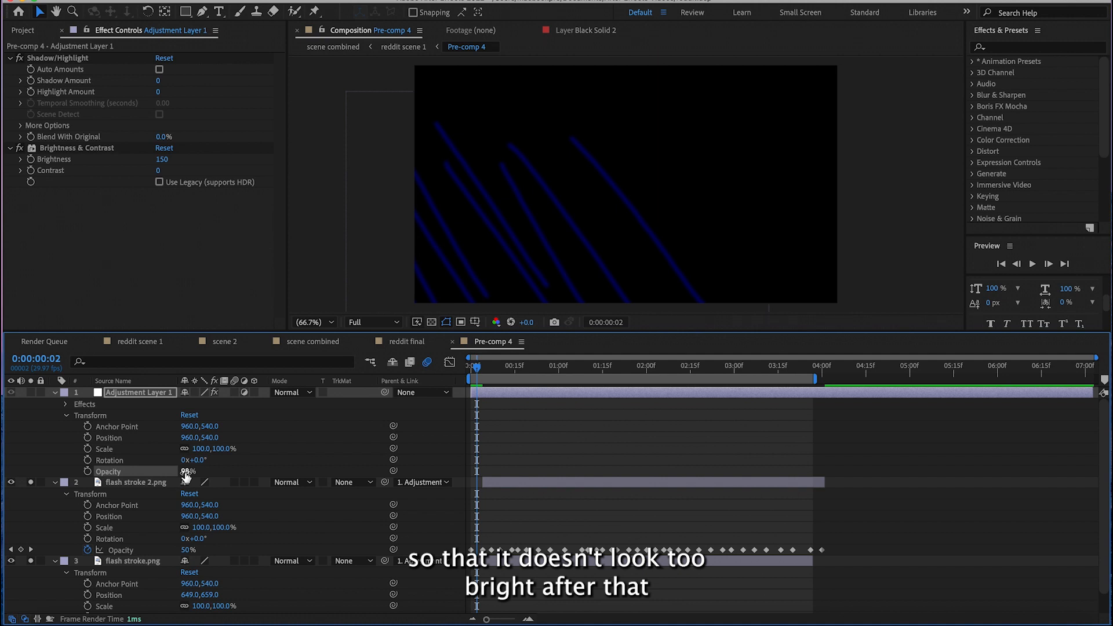
drag(185, 477, 186, 477)
drag(494, 369, 481, 374)
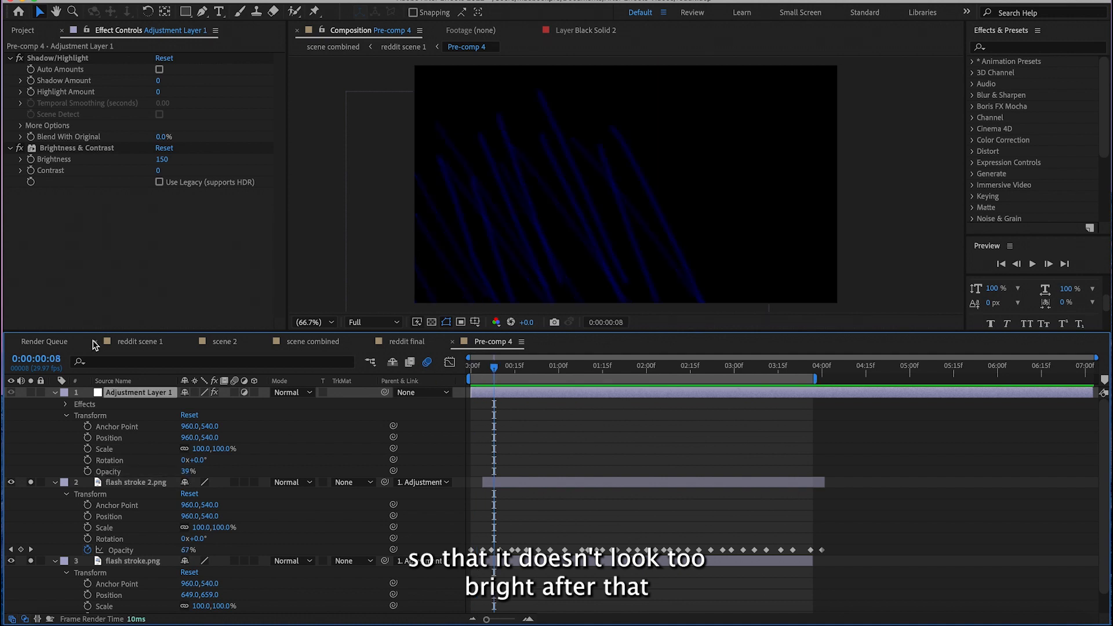
- Return to the reddit scene 1 composition and solo the dust and scratch.mp4 layer at 0:00:00:05
click(147, 342)
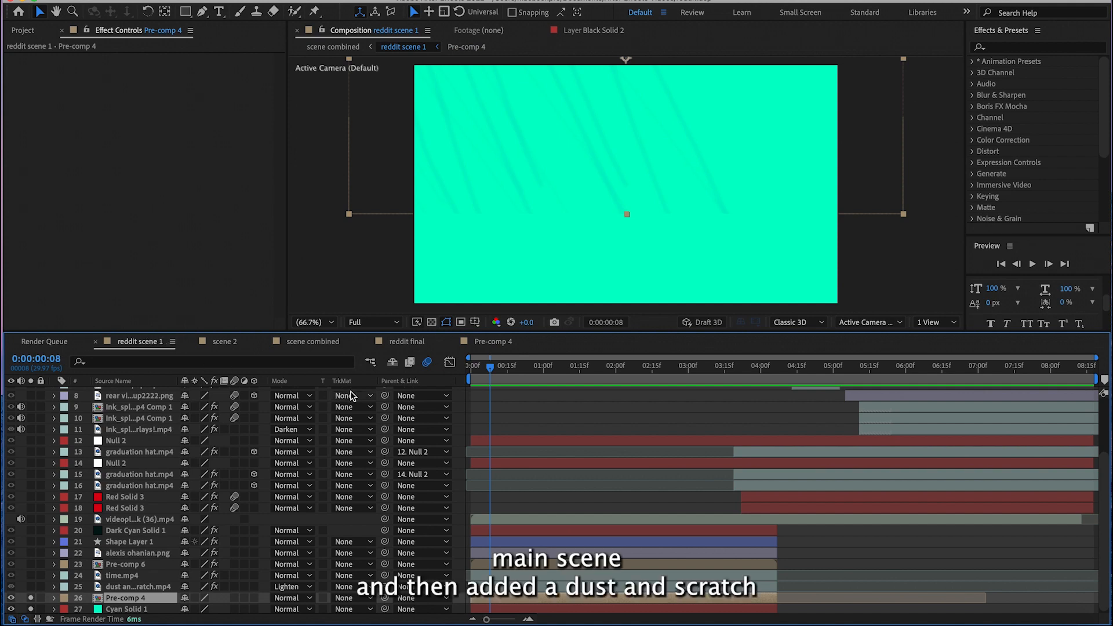
mouse_move(489, 367)
mouse_down()
mouse_move(471, 371)
mouse_move(484, 375)
mouse_up()
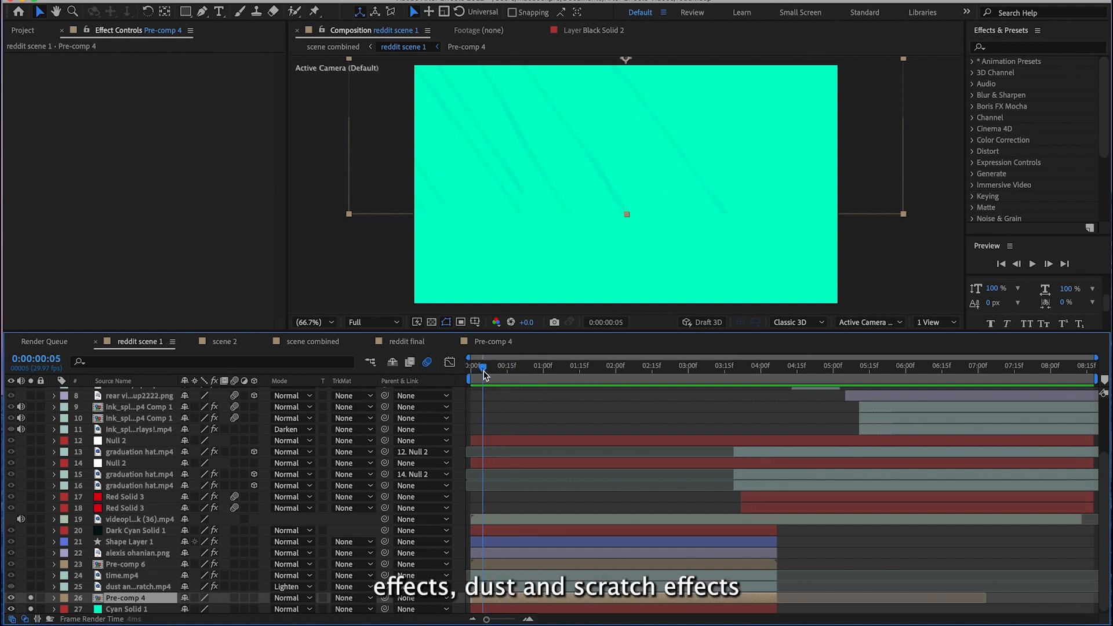
click(31, 587)
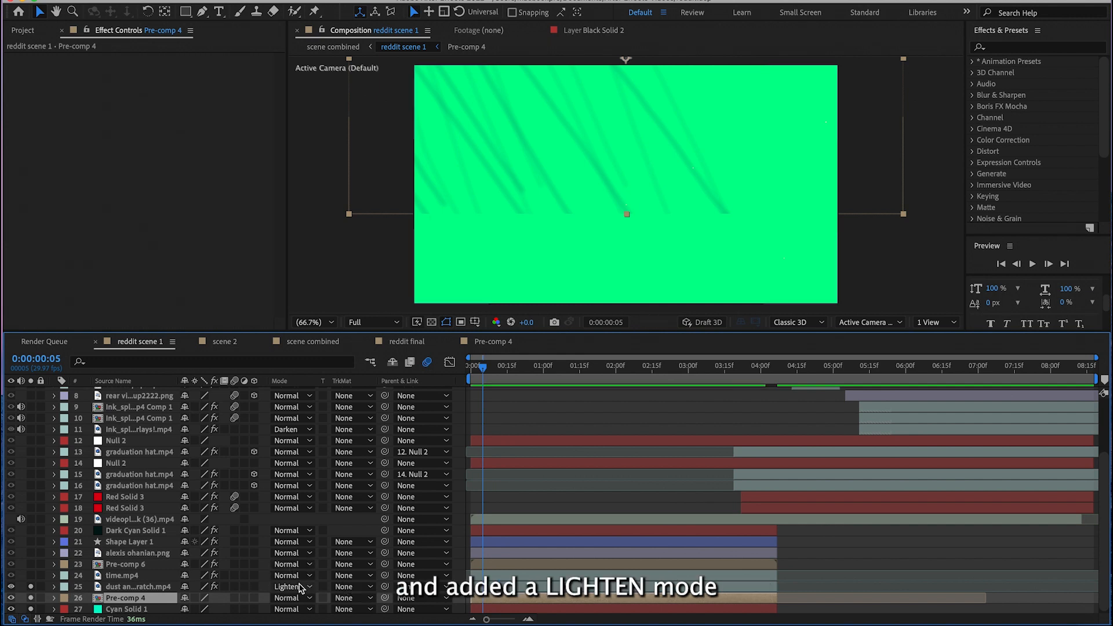
- Try the Normal blending mode on dust and scratch.mp4, check nearby frames, and return the layer to Lighten at 0:00:00:05
click(299, 587)
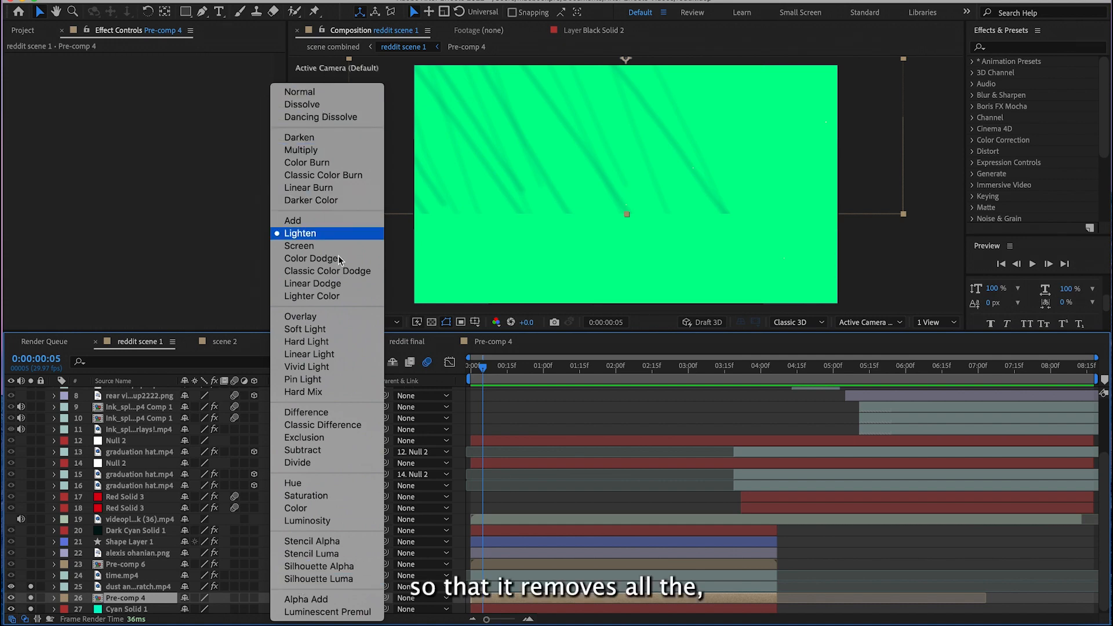
click(320, 94)
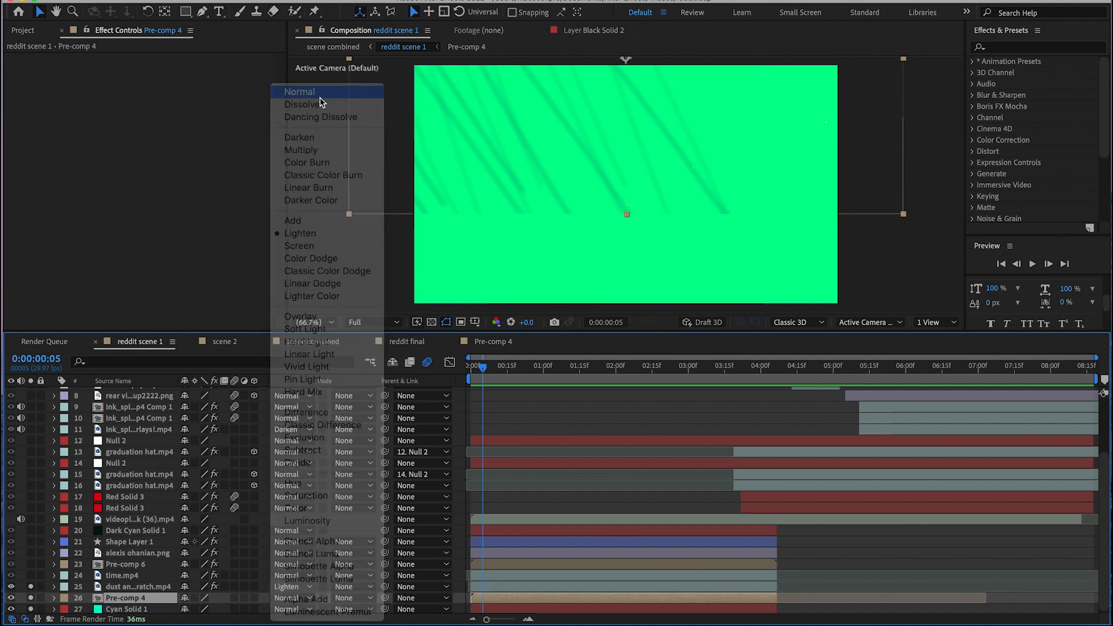
drag(551, 377, 486, 397)
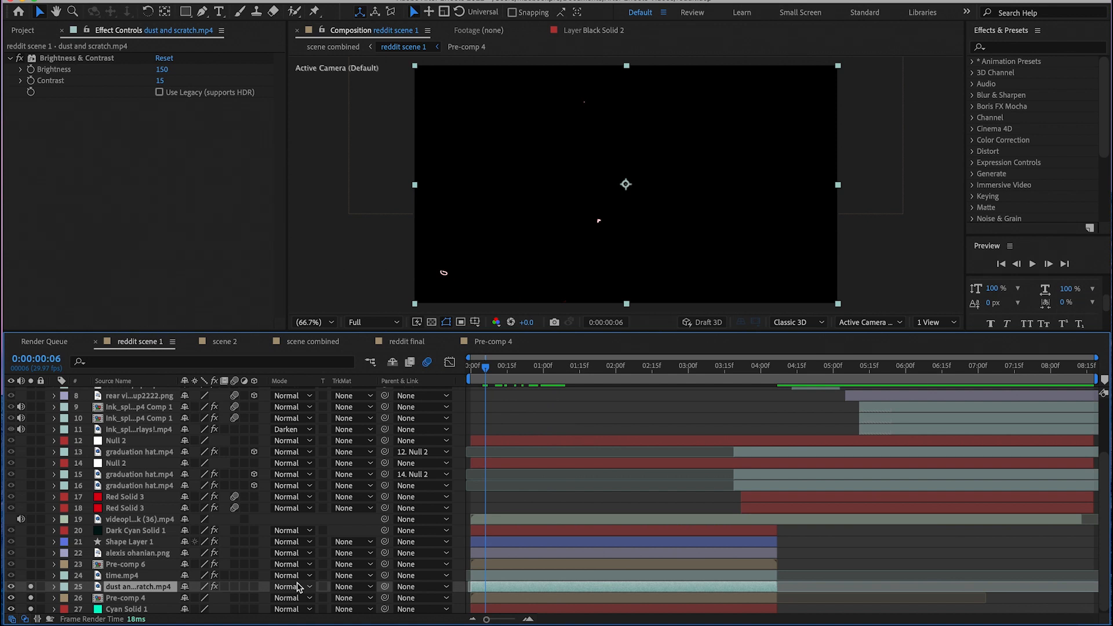
key(Page_Up)
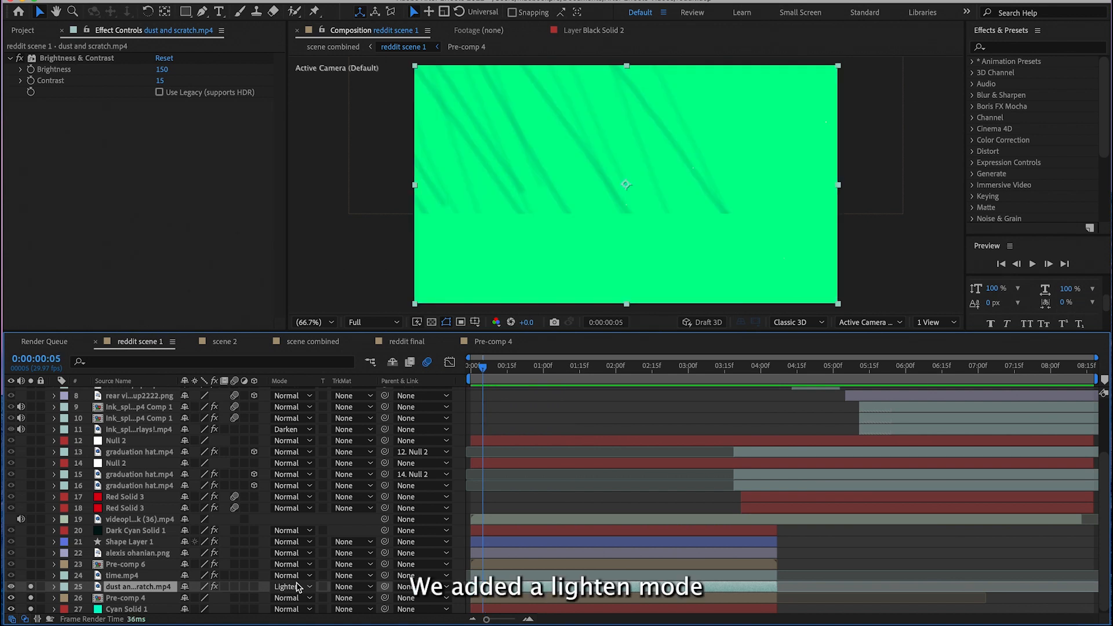
- Solo time.mp4, preview the clock's movement up to 0:00:04:02, and show the layer's Keylight settings
click(31, 576)
drag(672, 371, 771, 383)
click(684, 366)
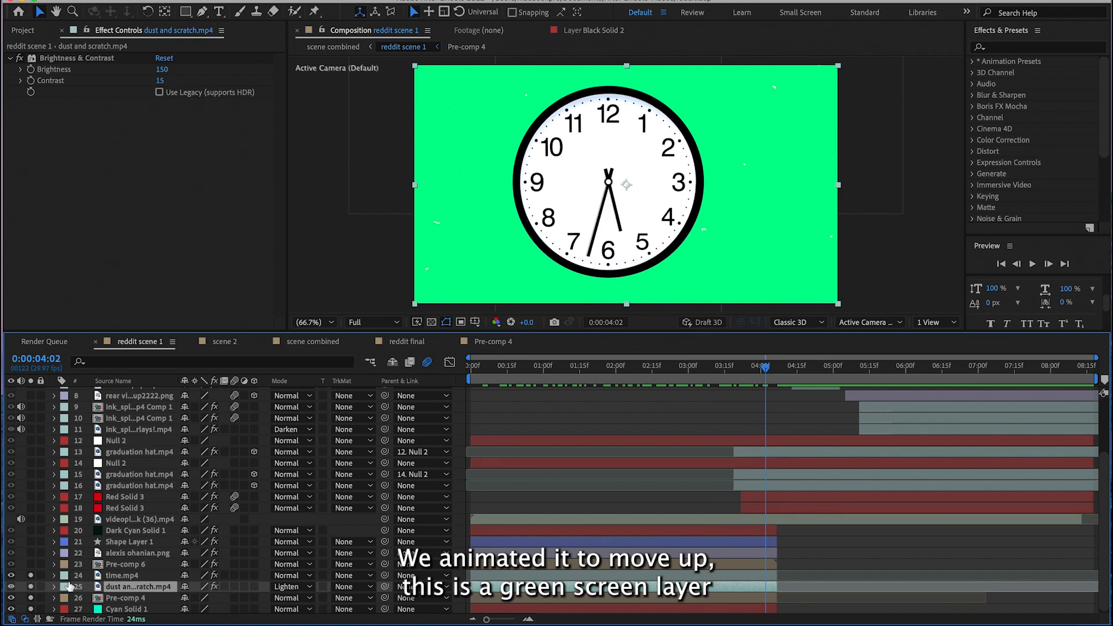
click(119, 576)
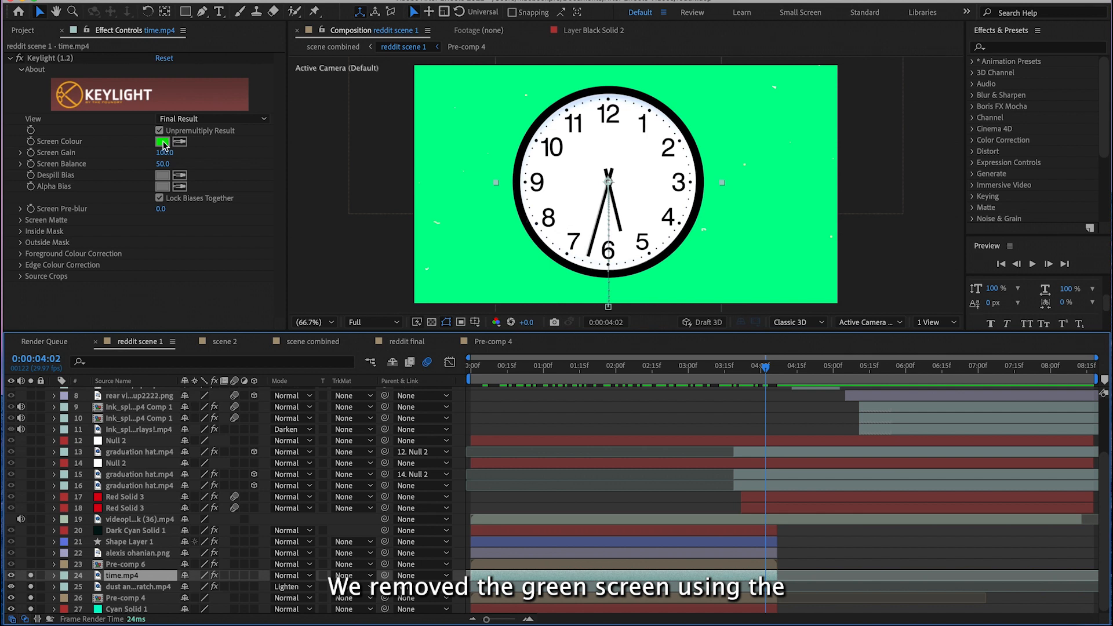
- Solo Pre-comp 6 above the clock layer and review its red scene from 0:00:04:02 back to 0:00:00:25
click(133, 564)
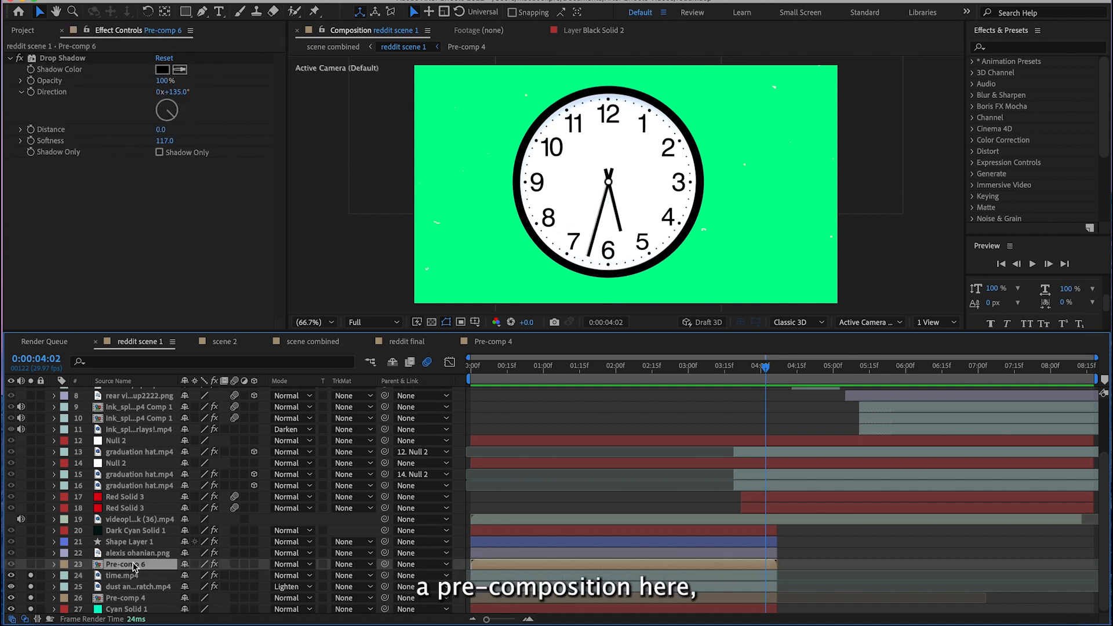
click(31, 564)
click(32, 565)
click(32, 565)
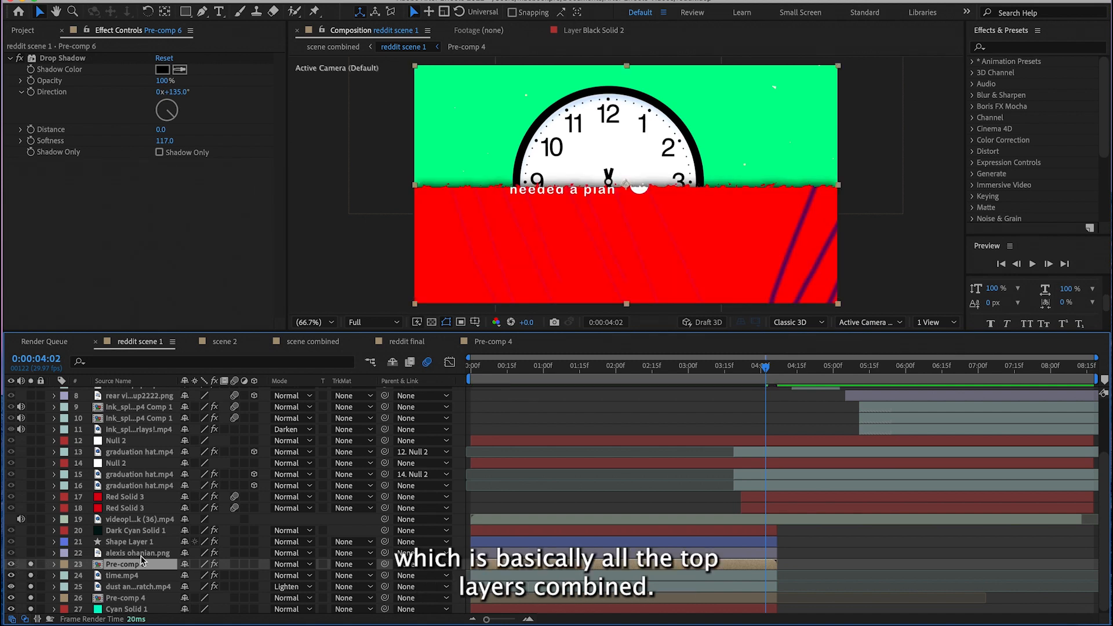
drag(752, 371, 531, 391)
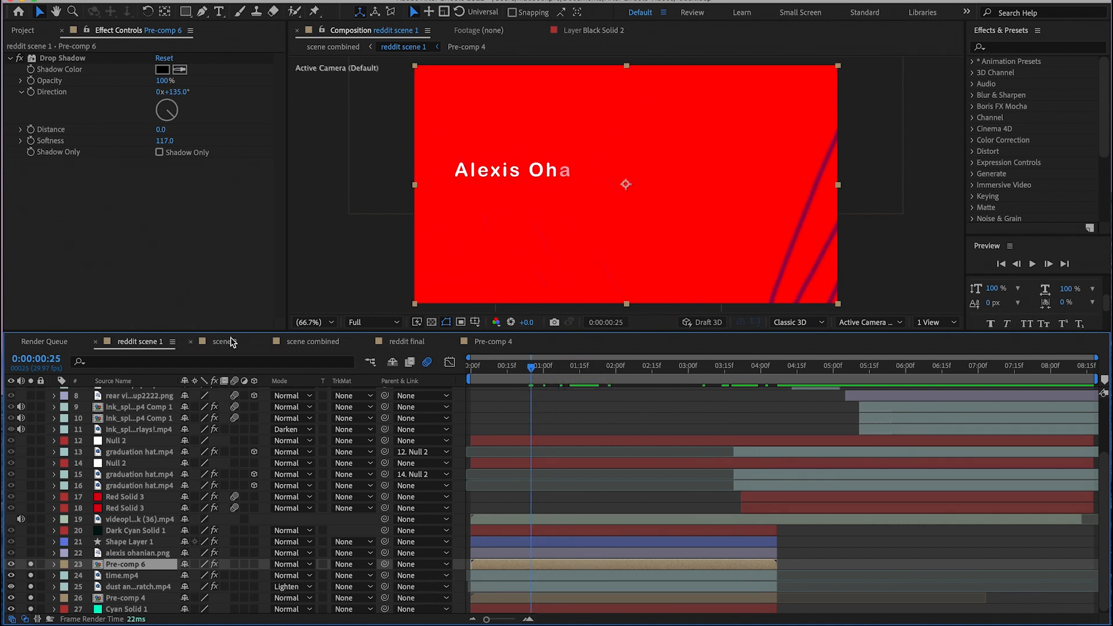
- Open Pre-comp 6 and examine the Dark Cyan Solid 2 layer's effects and Position keyframes, ending at 0:00:02:00
double_click(124, 565)
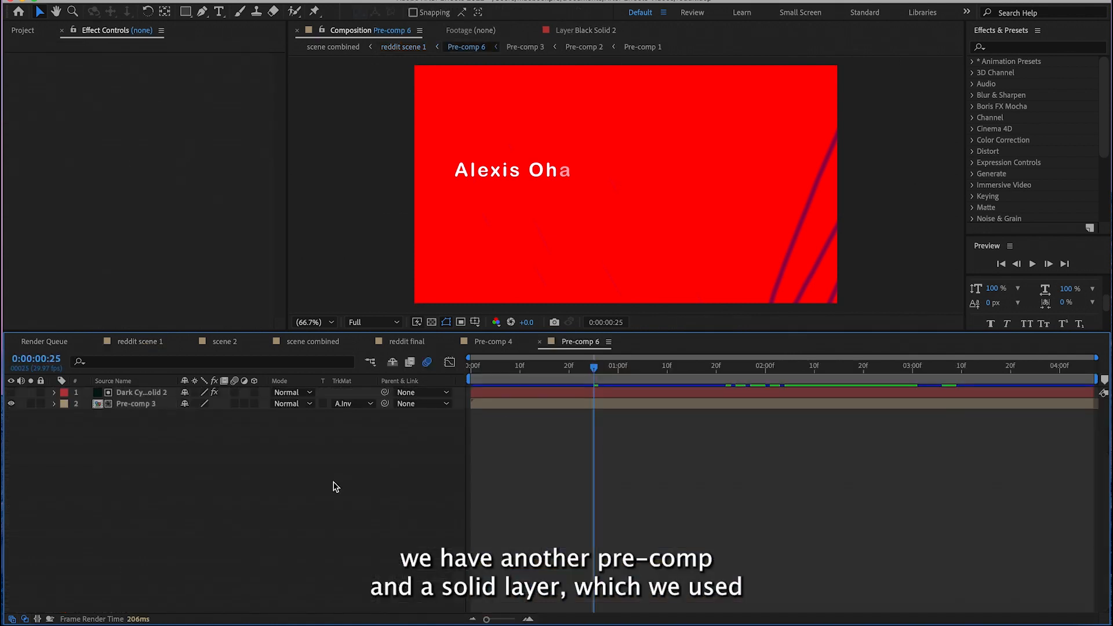
click(139, 393)
drag(635, 366, 888, 368)
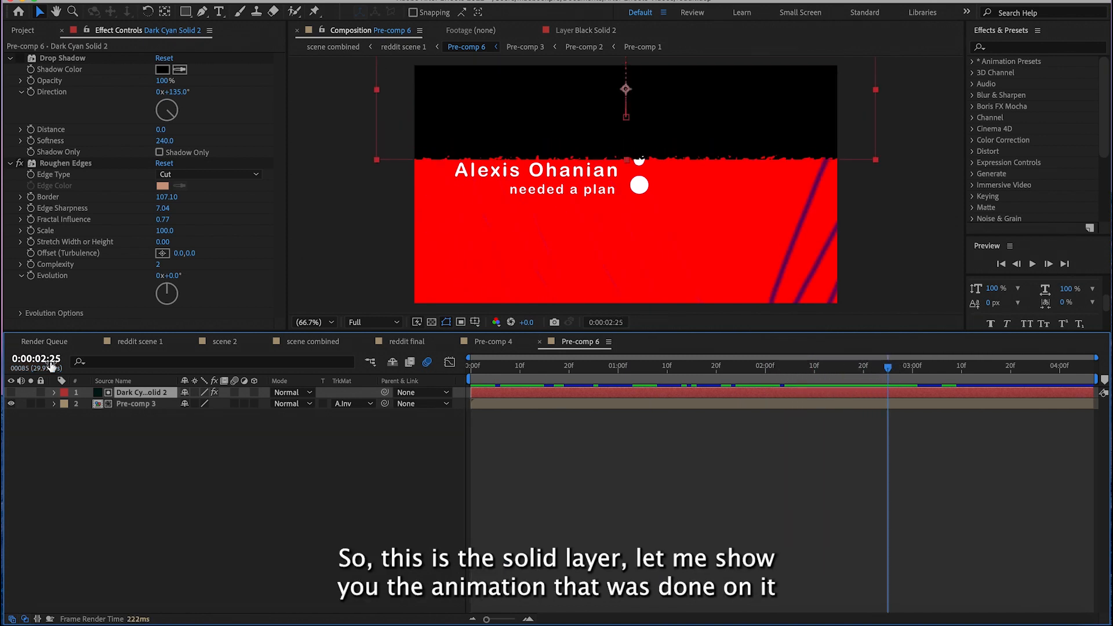
click(54, 393)
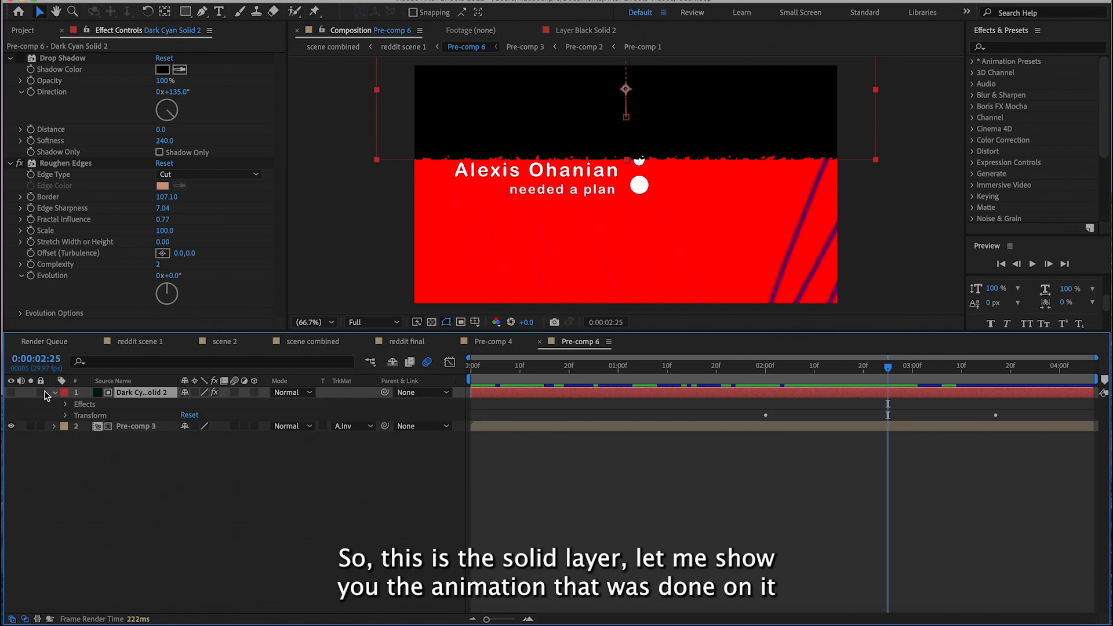
click(65, 416)
click(765, 369)
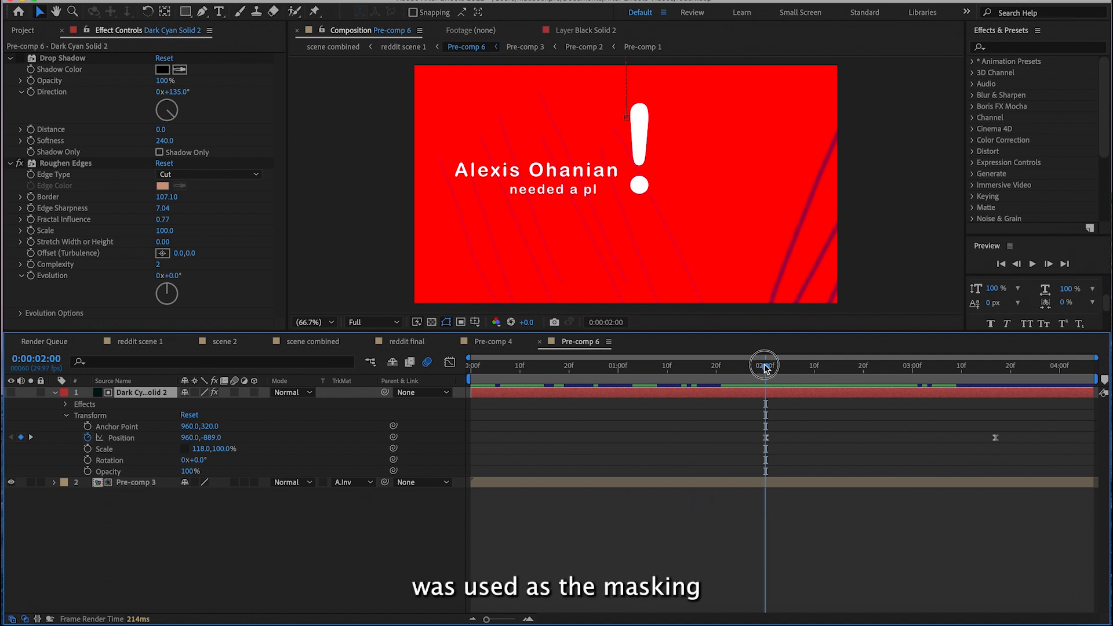
click(774, 366)
drag(777, 369, 766, 440)
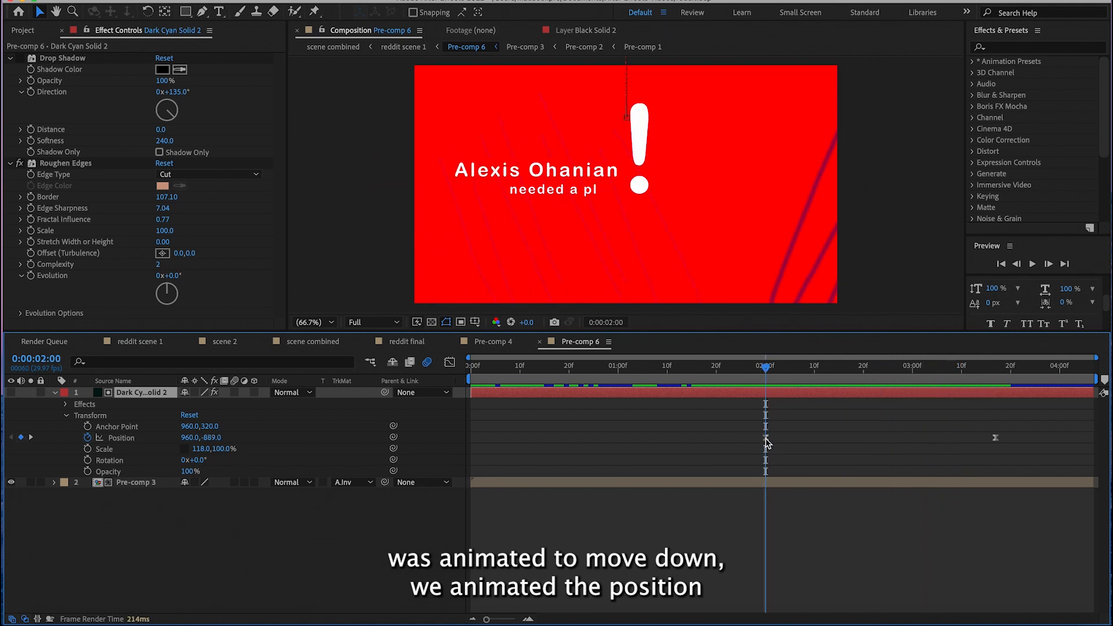
- Inspect the track matte options of the Pre-comp 3 layer and keep Alpha Inverted Matte "Dark Cyan Solid 2"
click(55, 483)
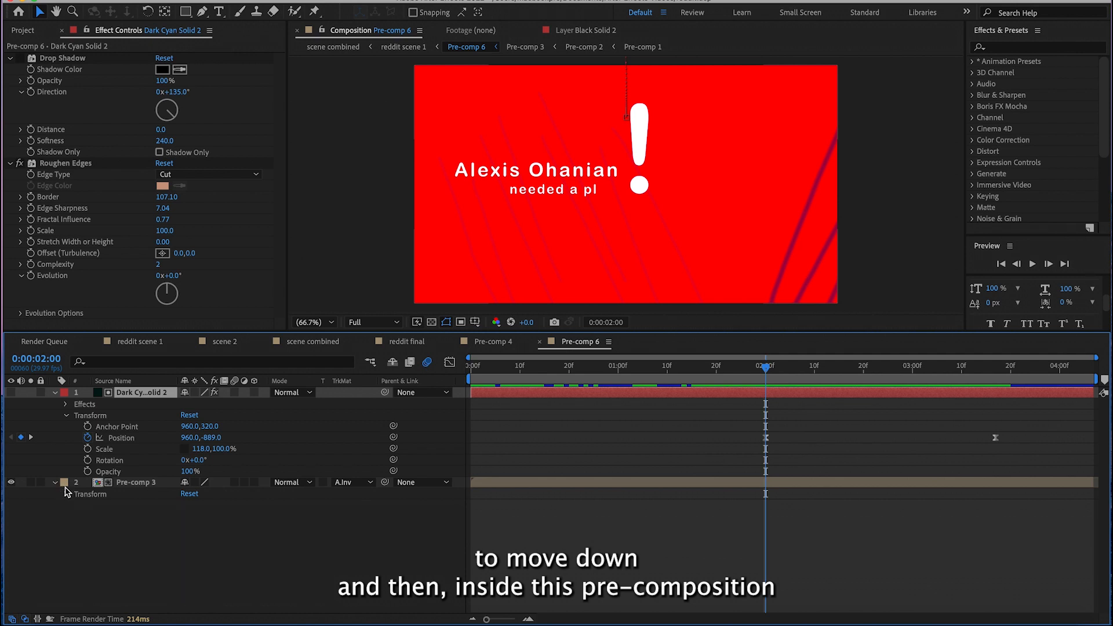
click(131, 482)
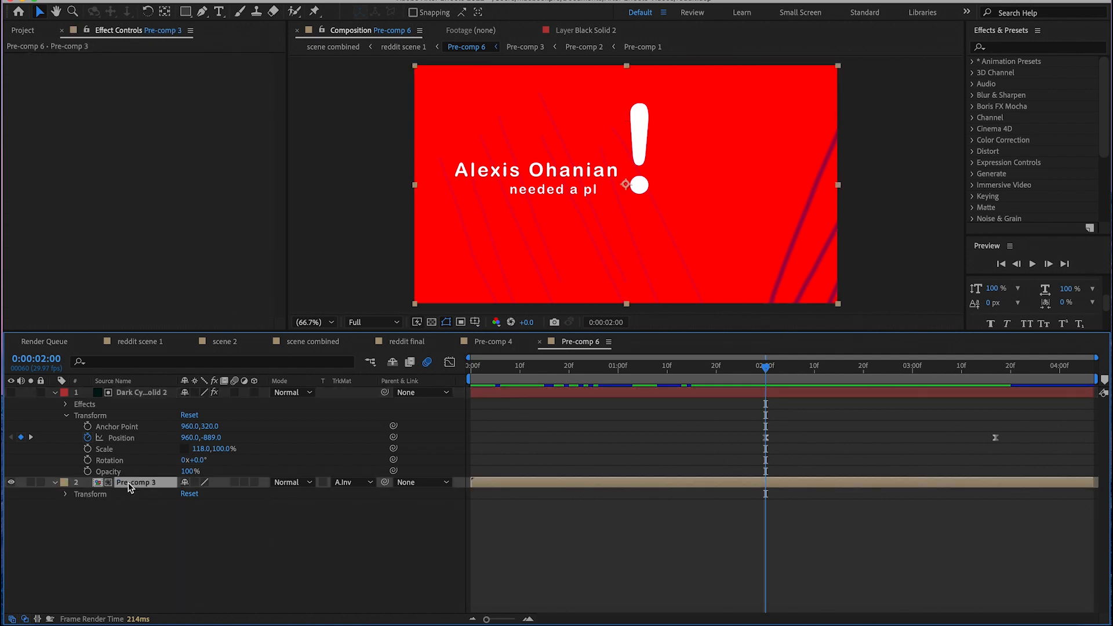
click(352, 483)
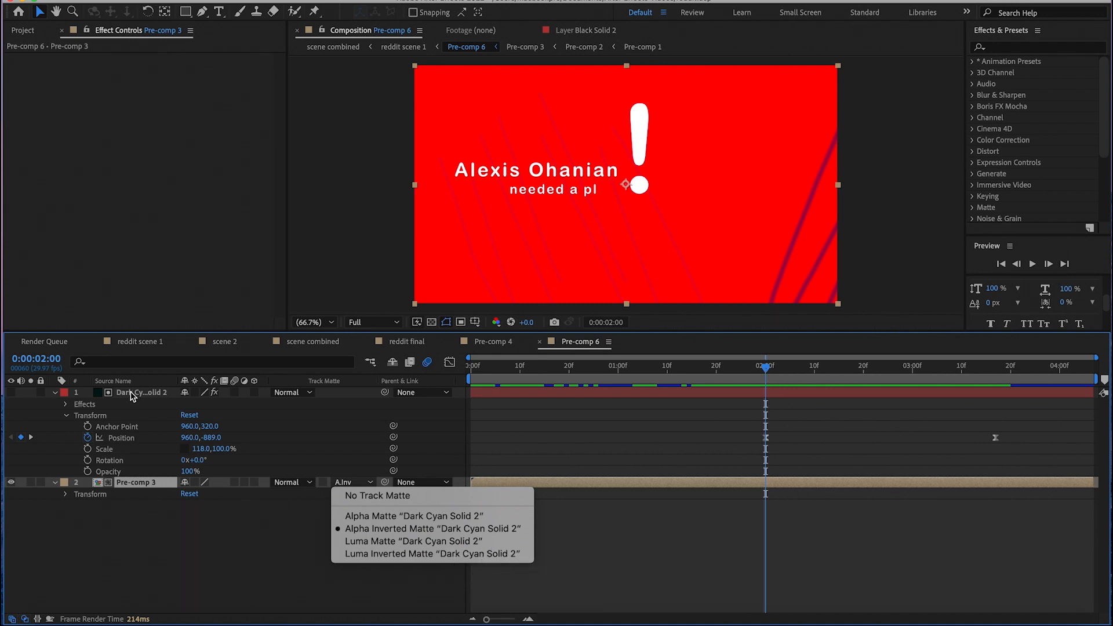
click(185, 527)
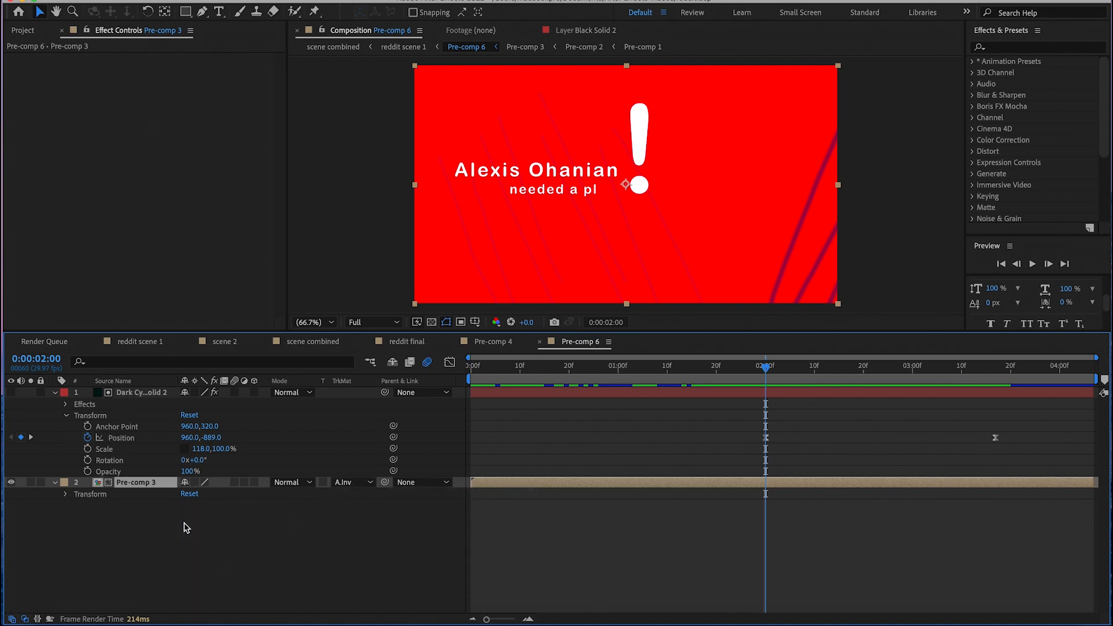
- Open Pre-comp 3, briefly hide and restore the Red Solid 1 background, and preview the animation up to 0:00:02:07
double_click(132, 486)
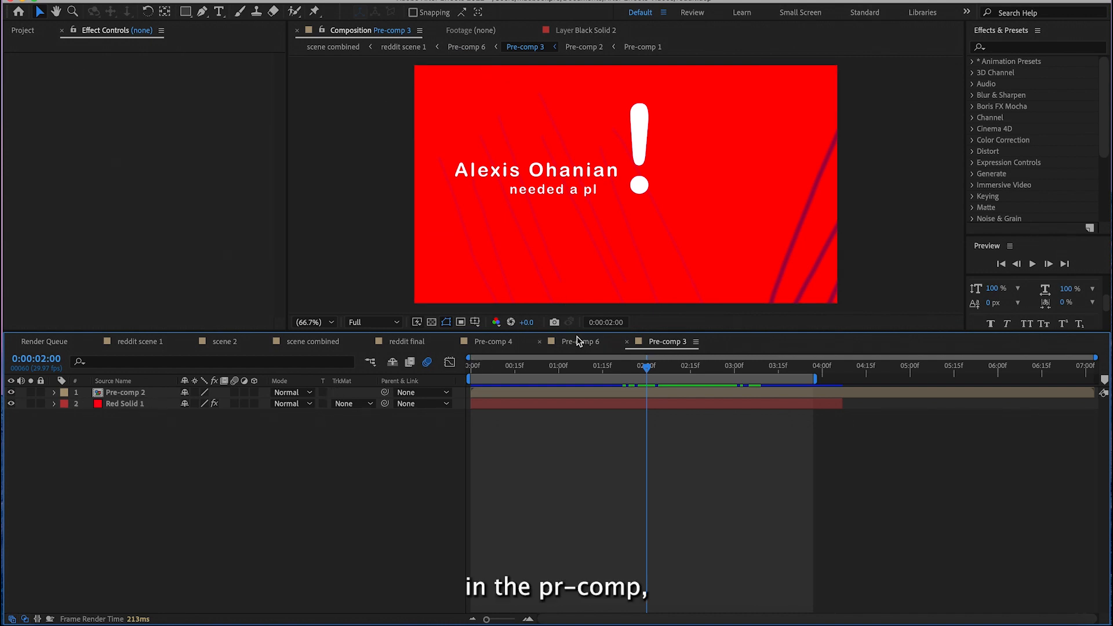
drag(542, 365, 323, 369)
click(11, 404)
click(11, 403)
drag(513, 375, 667, 373)
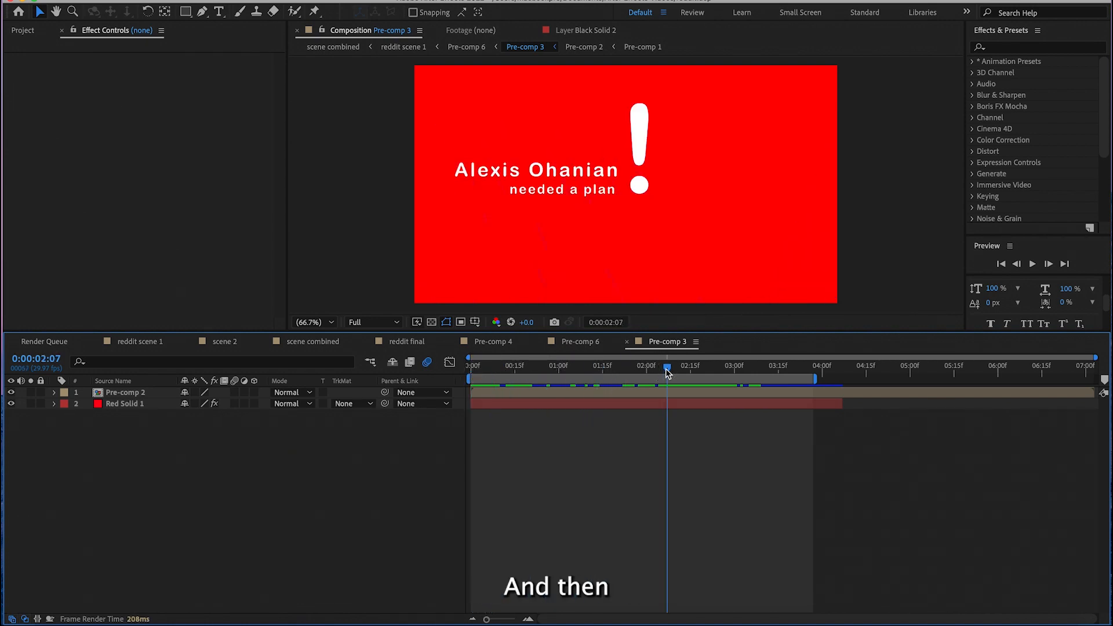
- Open Pre-comp 2 and preview its text and flashing strokes, stopping at 0:00:01:11
double_click(125, 393)
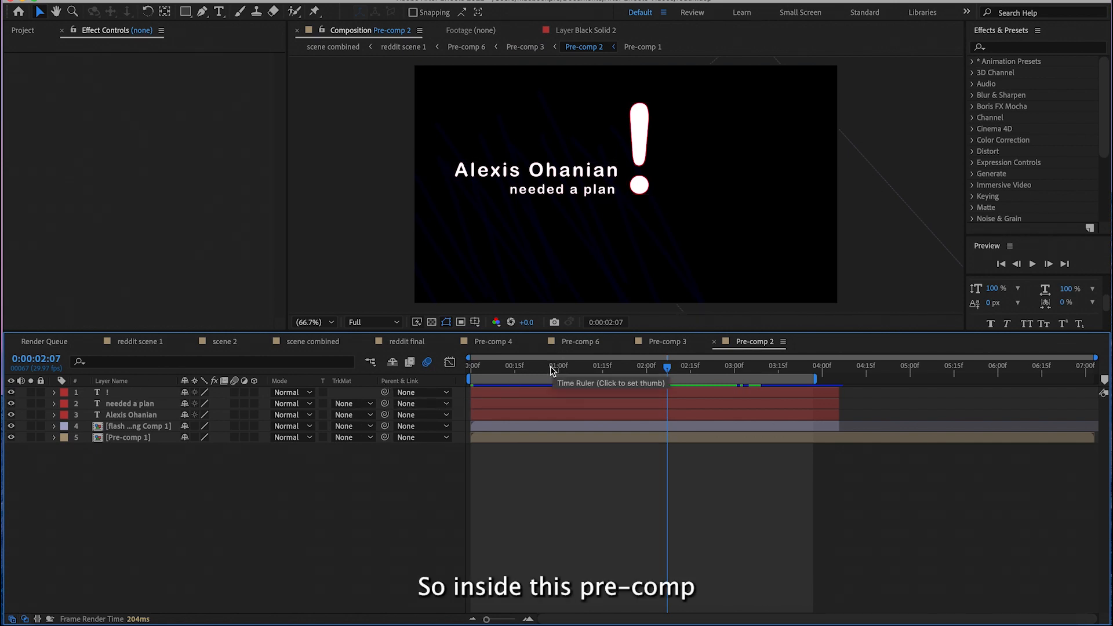
drag(549, 367, 606, 371)
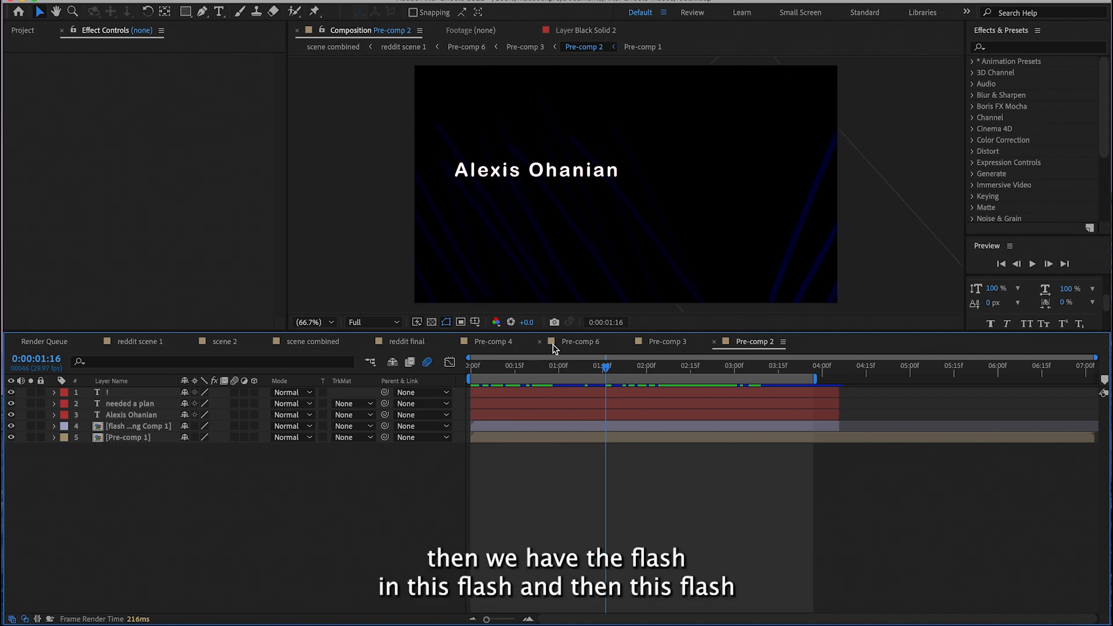
drag(560, 365, 591, 367)
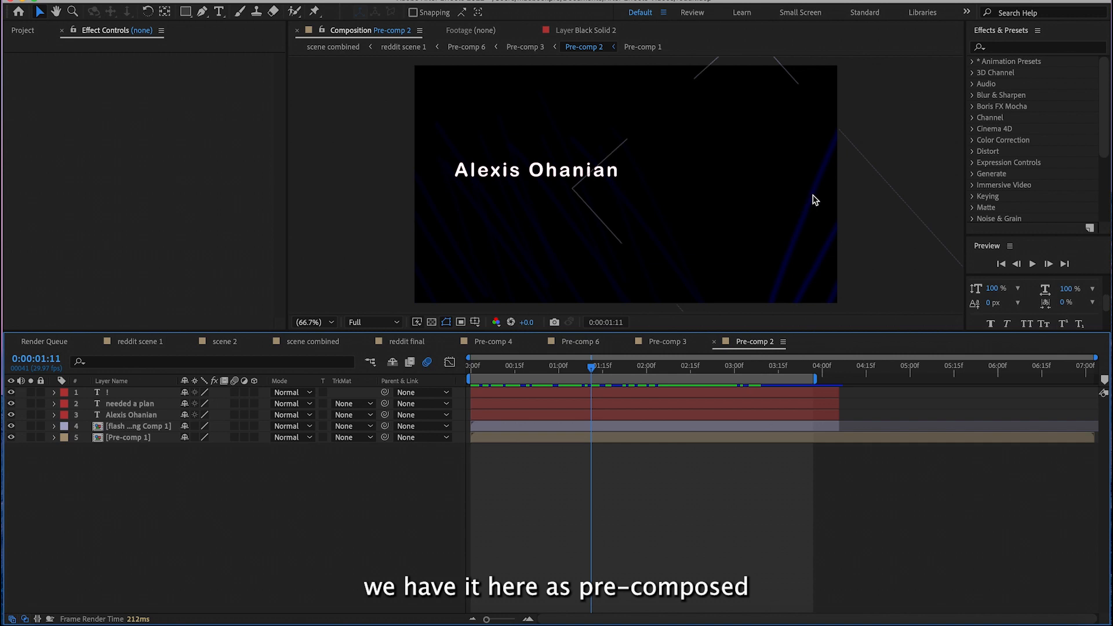
- View the nested flash stroke 2.png Comp 1 composition and return to Pre-comp 2 to inspect the stroke layers' transform properties
click(137, 426)
double_click(136, 426)
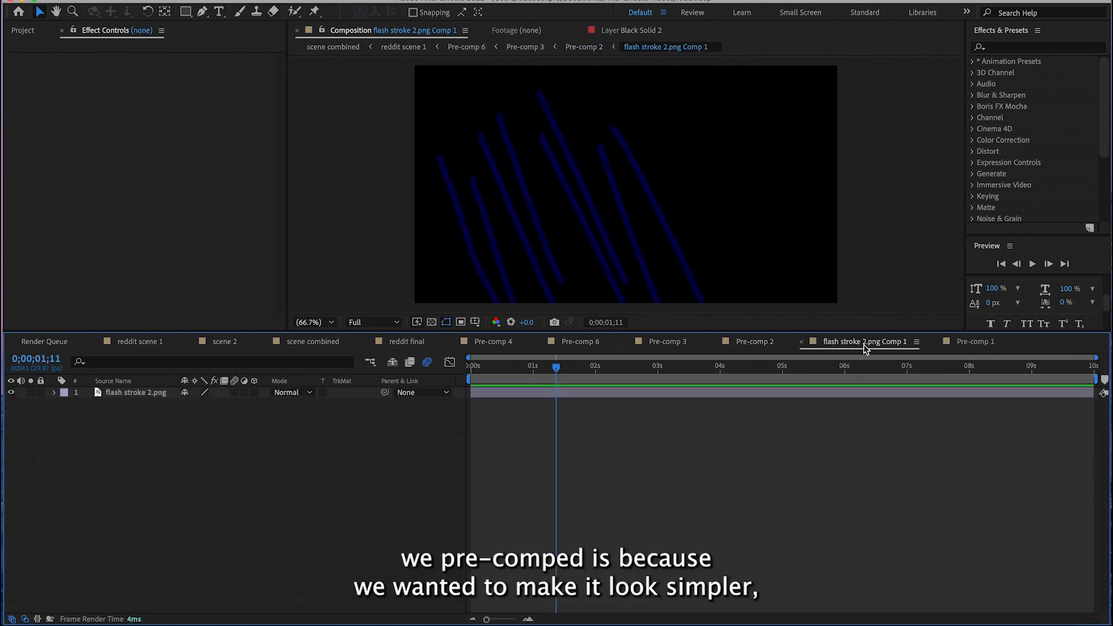
click(753, 342)
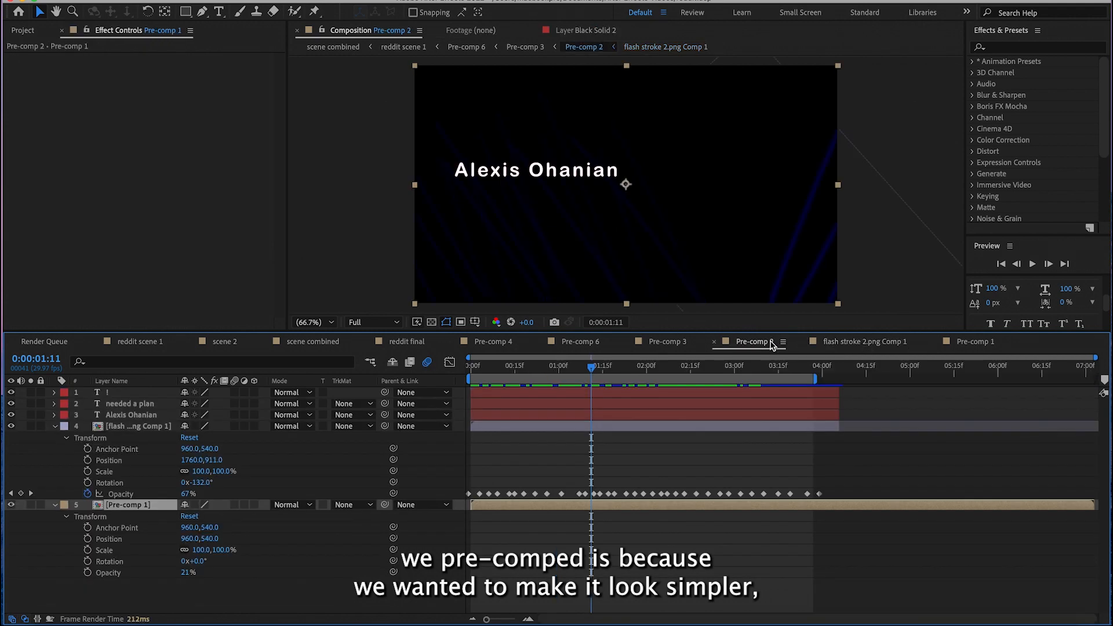
- Check the strokes' flicker in the opening frames of Pre-comp 2, try 47% opacity on the Pre-comp 1 layer, and undo it
drag(591, 366, 486, 434)
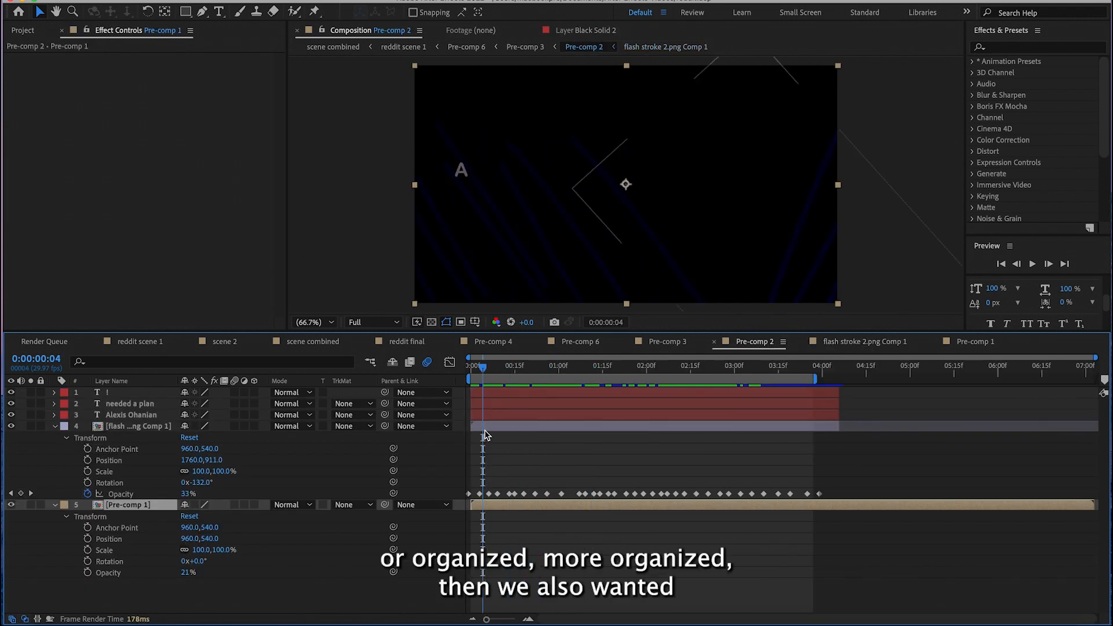
drag(510, 369, 473, 371)
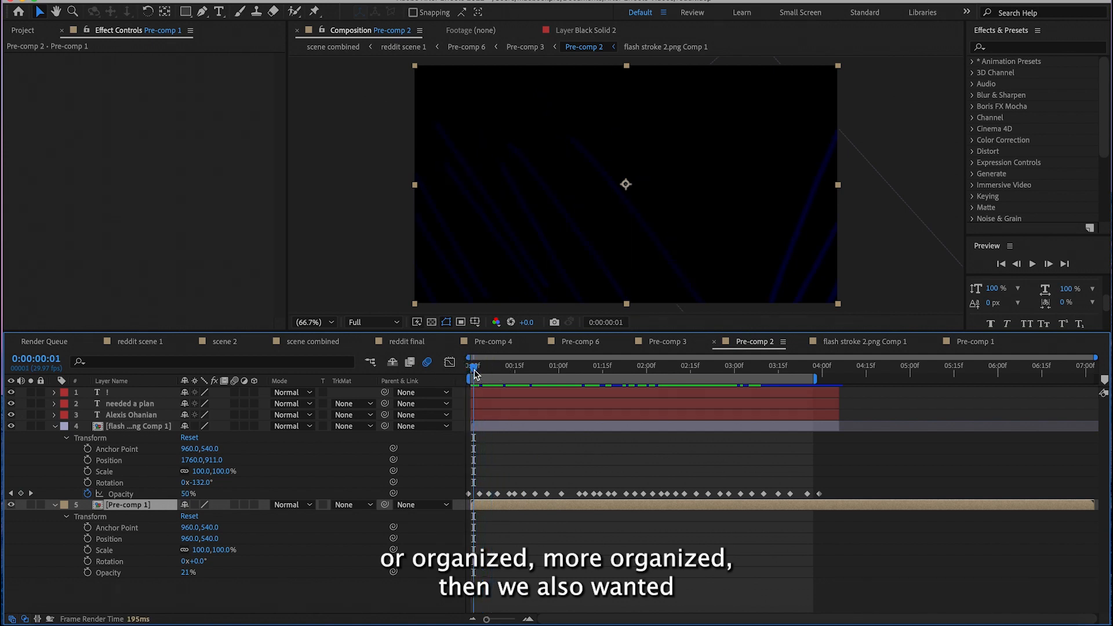
drag(189, 575, 222, 565)
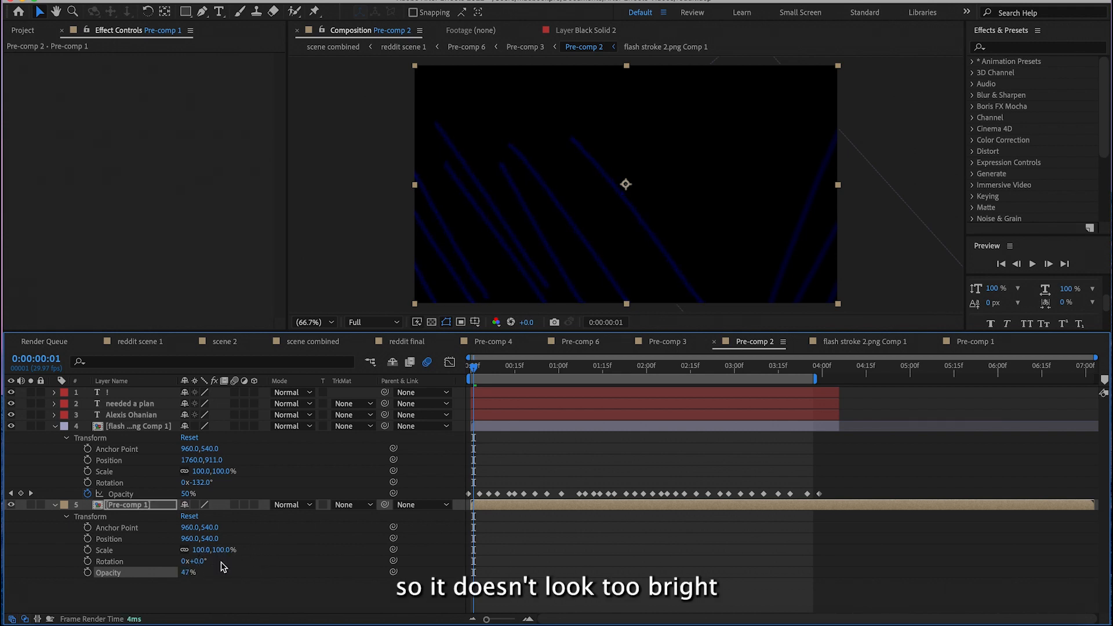
key(ctrl+z)
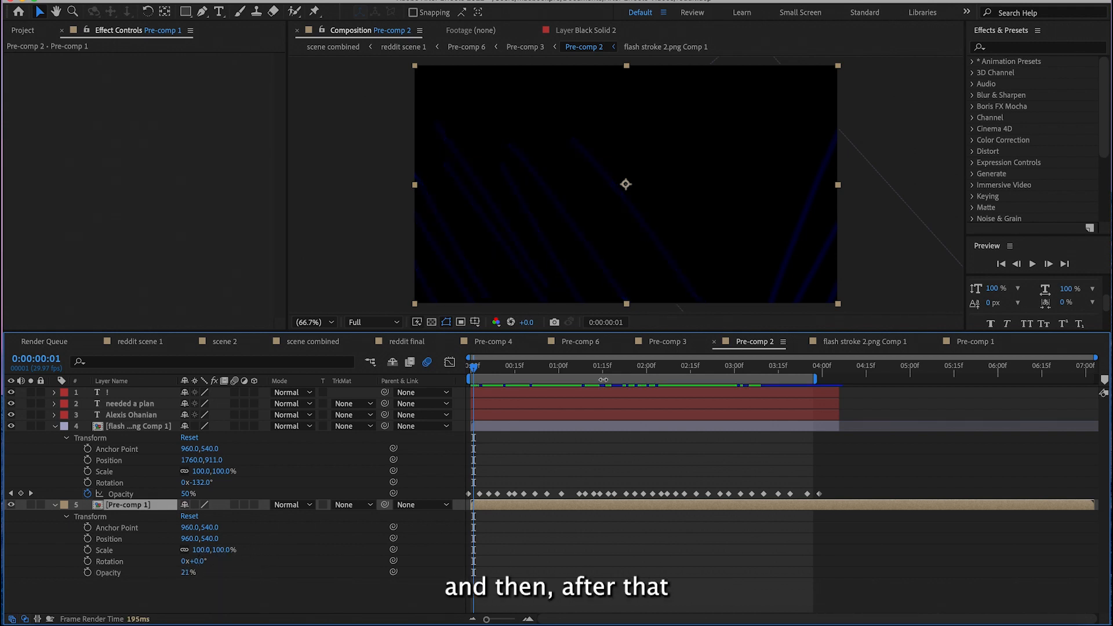
- Preview Pre-comp 3 up to 0:00:02:11, and return to the reddit scene 1 composition to view the torn-edge transition at 0:00:02:29
click(677, 346)
mouse_move(476, 371)
mouse_down()
mouse_move(709, 384)
mouse_move(605, 384)
mouse_move(678, 398)
mouse_move(611, 398)
mouse_move(710, 390)
mouse_move(679, 385)
mouse_up()
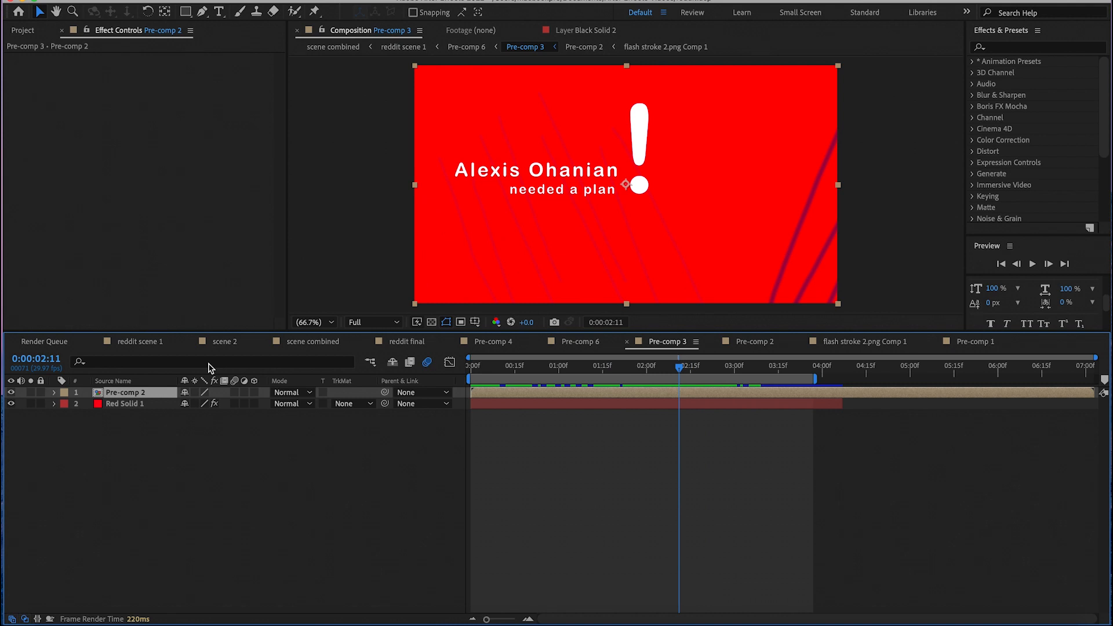
click(141, 342)
drag(656, 393, 685, 400)
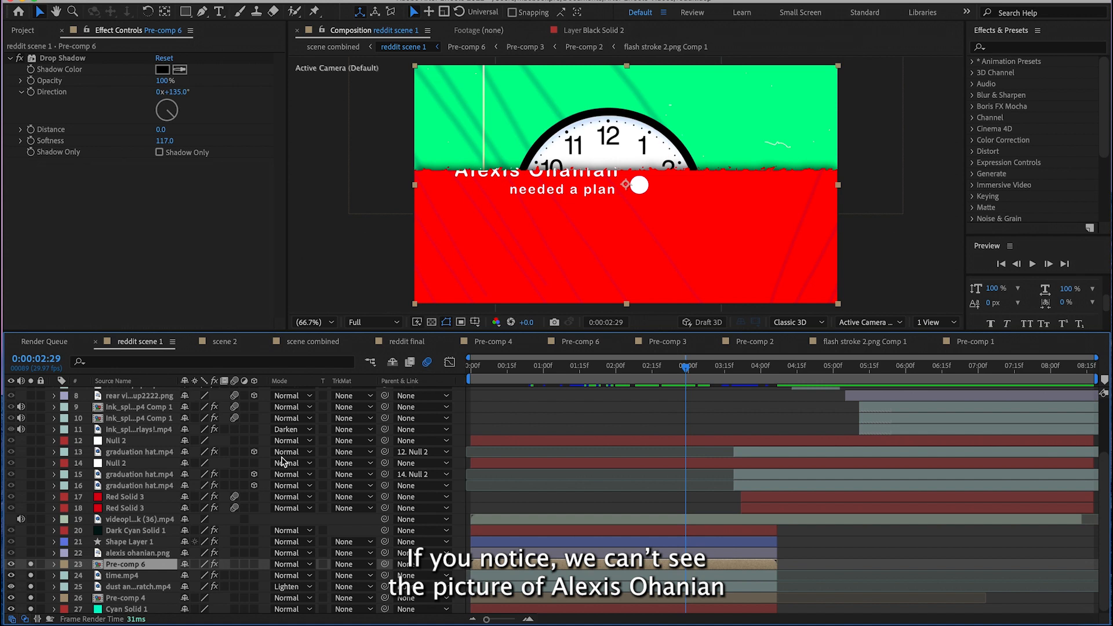
- Solo alexis ohanian.png, check the portrait at 0:00:02:06, and select its Brightness & Contrast effect
click(31, 553)
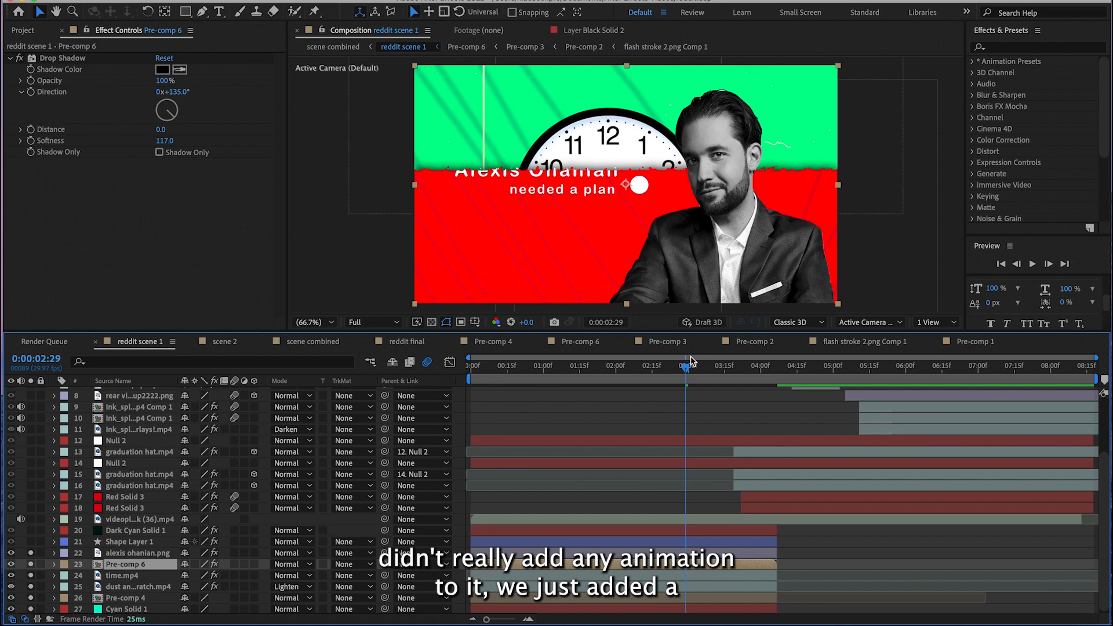
drag(687, 372, 631, 372)
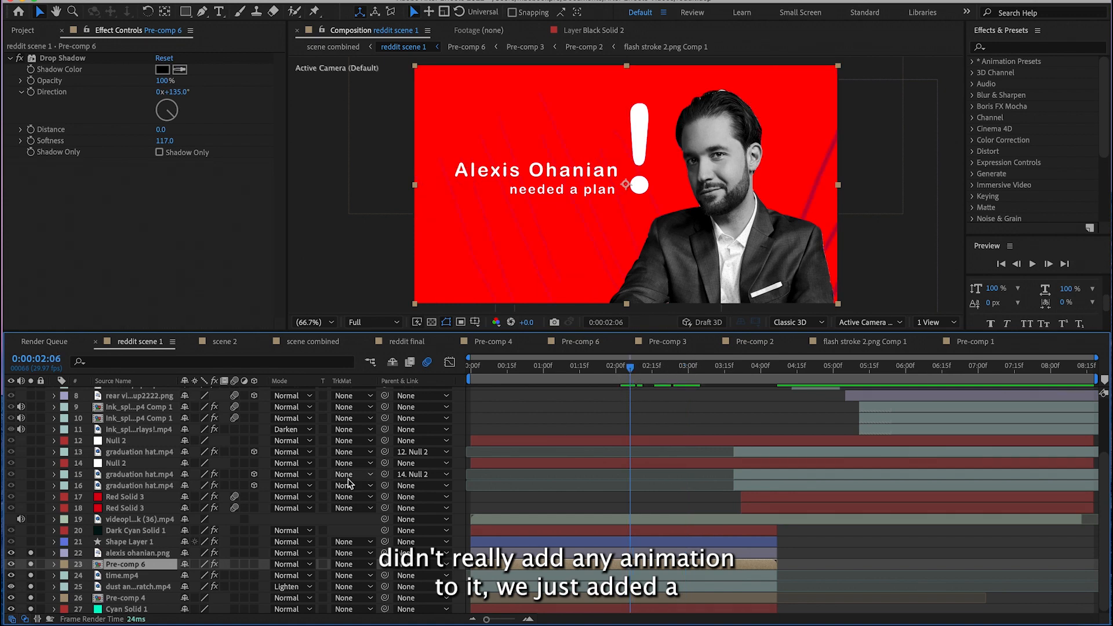
click(131, 552)
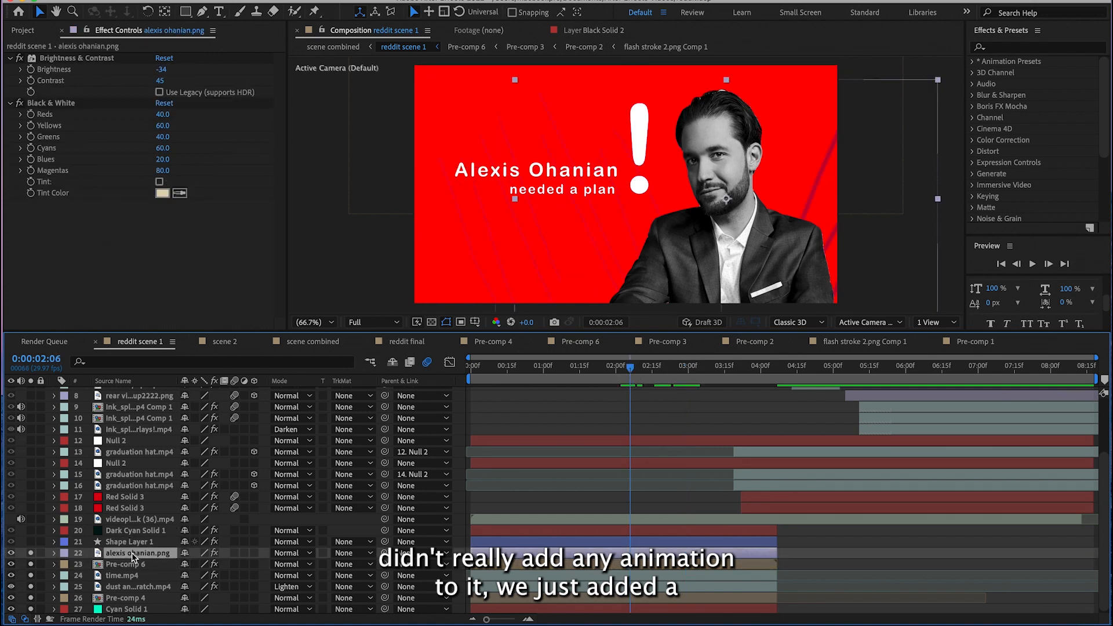
click(91, 58)
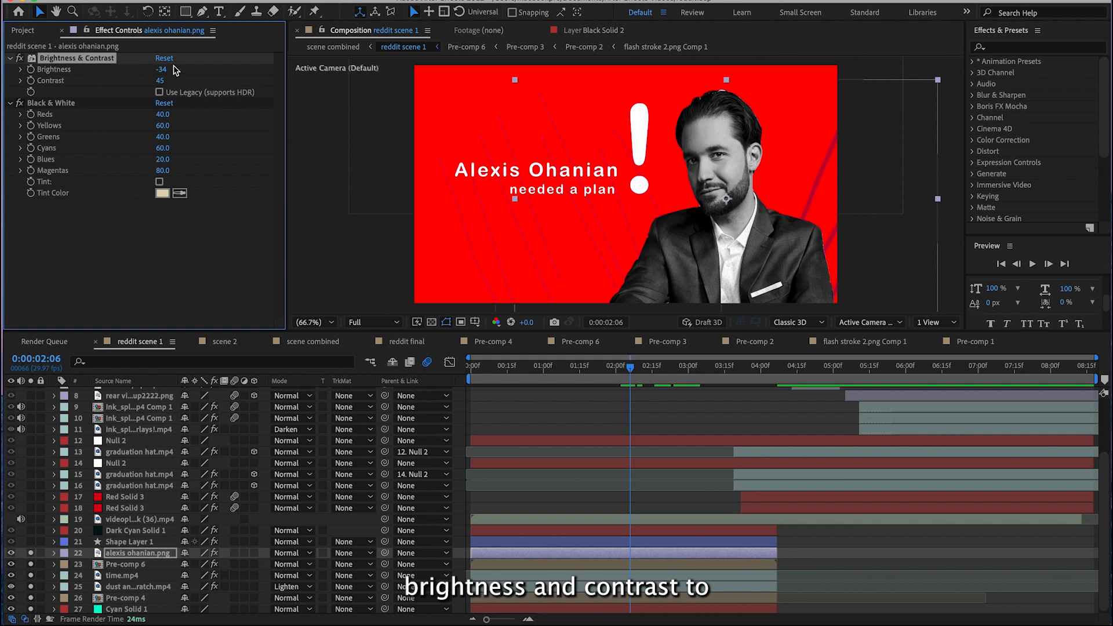
- Try Brightness -115, Contrast 99 and Black & White Reds 300 on the alexis ohanian.png portrait, and undo these changes
drag(163, 70, 101, 74)
drag(161, 81, 203, 86)
drag(169, 120, 342, 115)
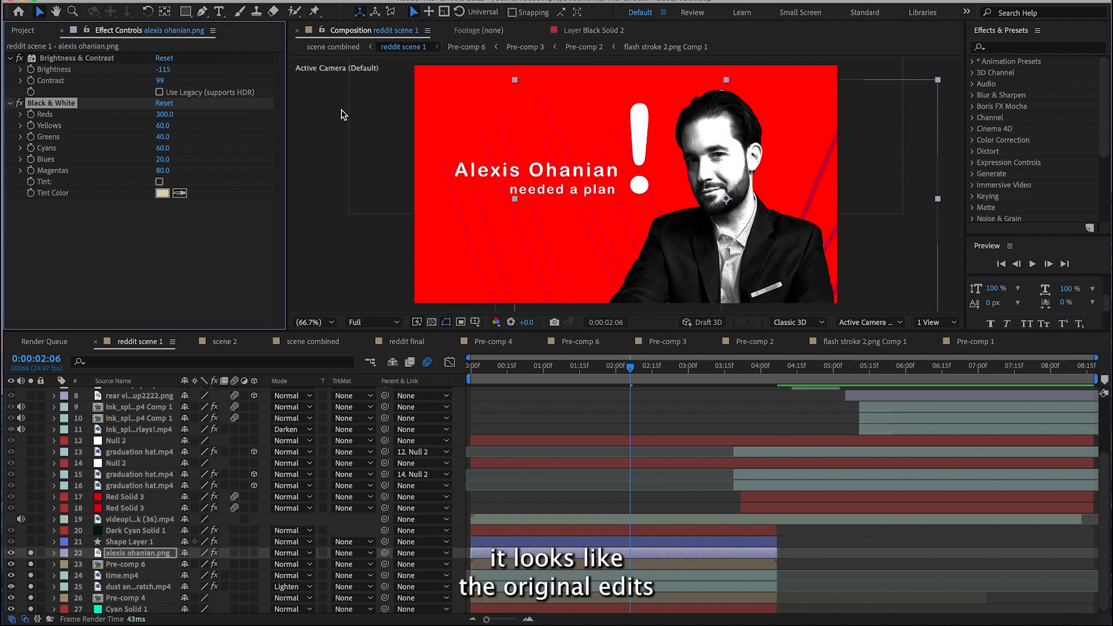
key(ctrl+z)
key(ctrl+z)
key(ctrl+z)
click(340, 111)
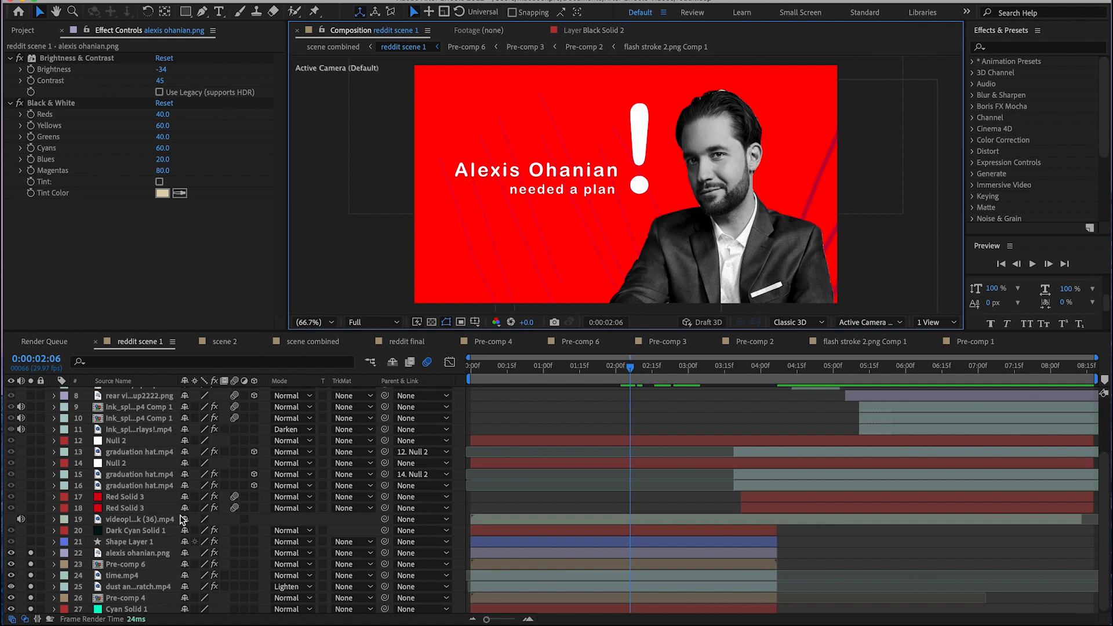
- Solo and select Shape Layer 1, and check how it reveals the portrait at 0:00:00:22 and at the first frame
click(30, 541)
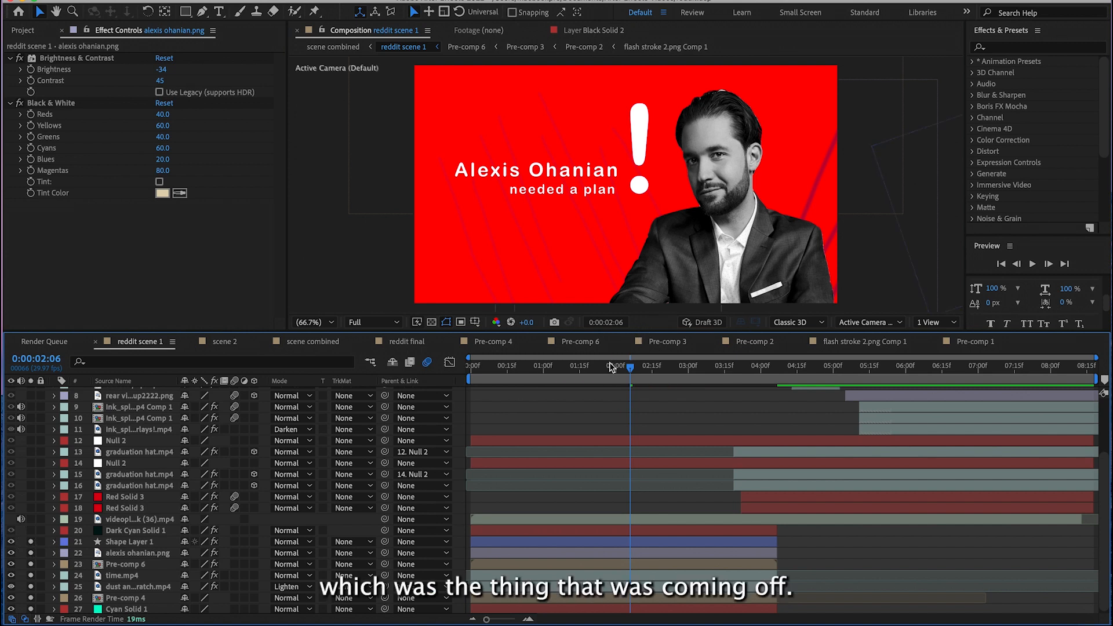
click(623, 374)
drag(622, 376, 525, 385)
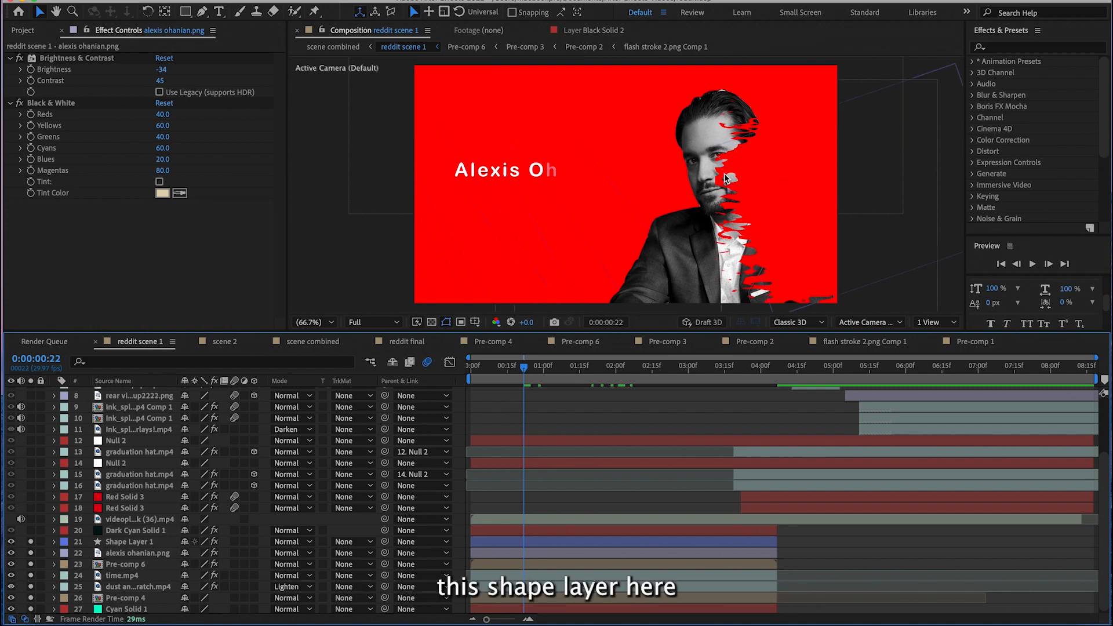
click(117, 544)
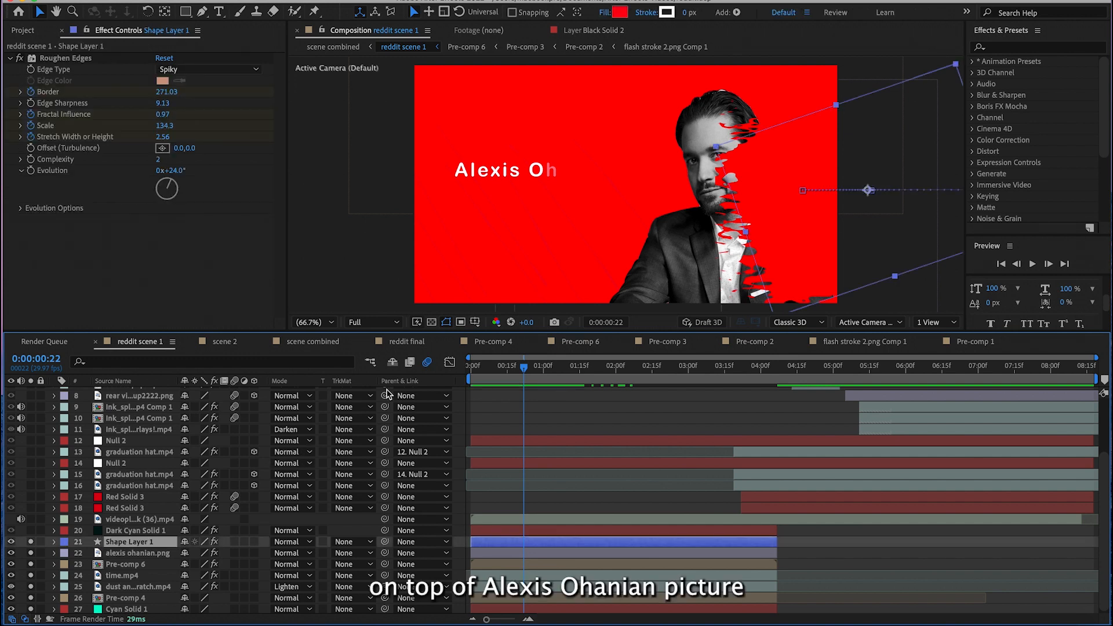
drag(504, 370, 456, 419)
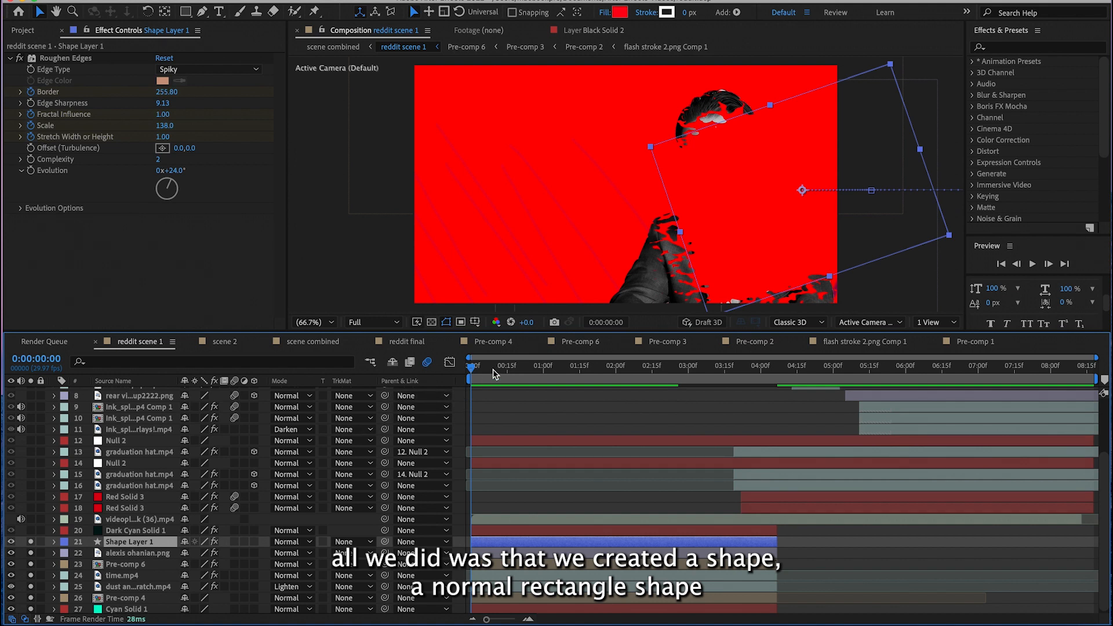
- Disable Roughen Edges on Shape Layer 1 to compare the plain rectangle, move to 0:00:00:20, and re-enable the effect
click(21, 59)
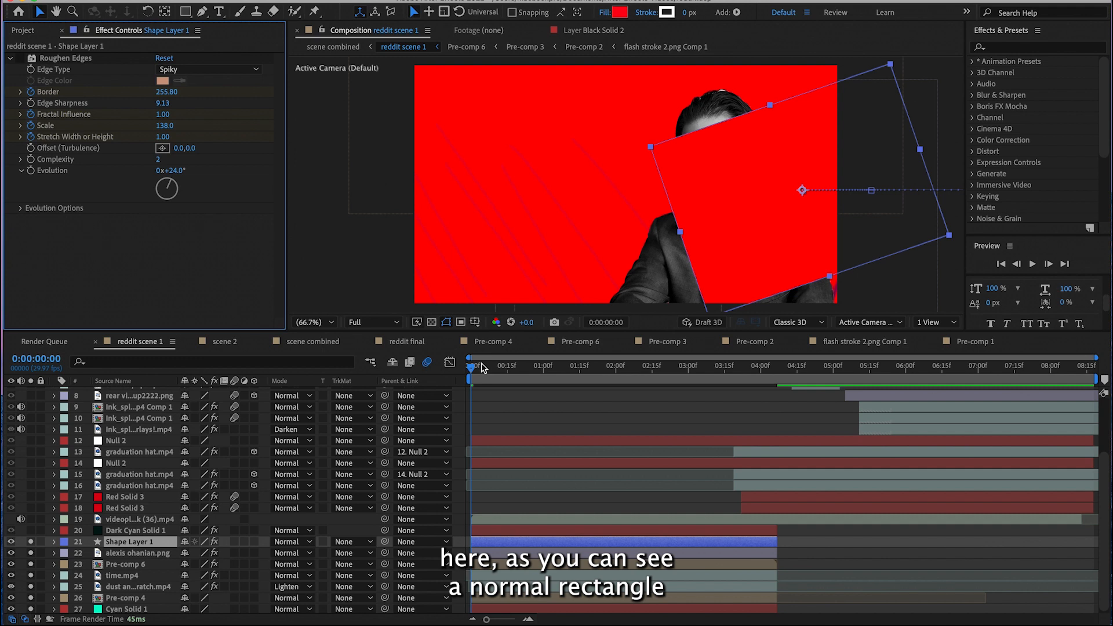
drag(470, 368, 520, 376)
click(19, 57)
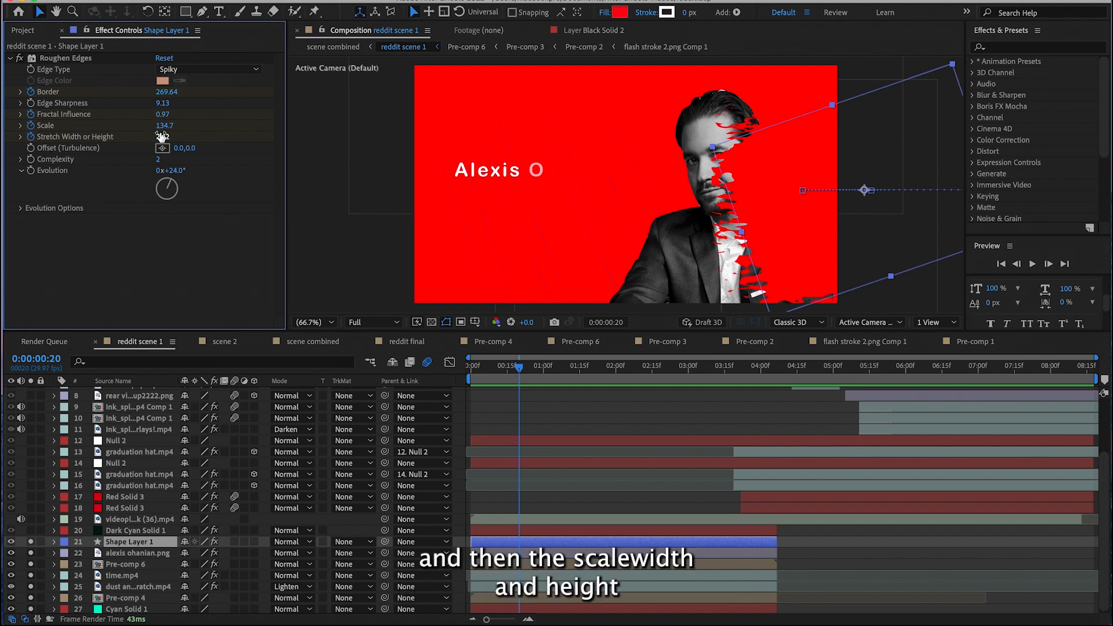
- Examine the torn edge at 0:00:00:24, preview the portrait reveal from the start, and return to the first frame
click(517, 367)
drag(517, 367, 526, 396)
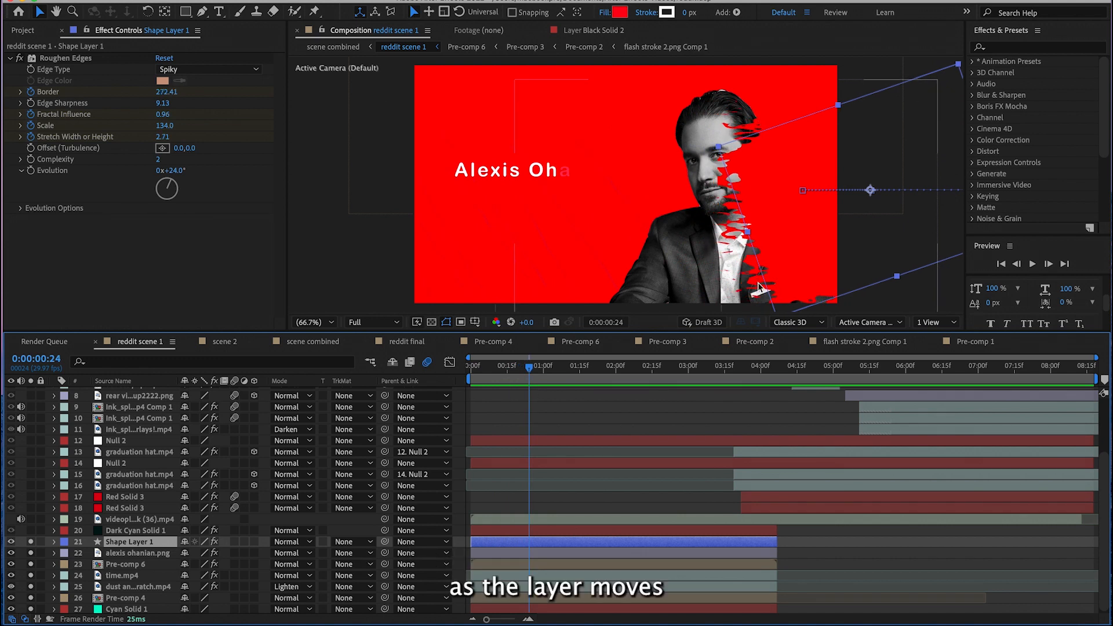
drag(523, 371, 474, 374)
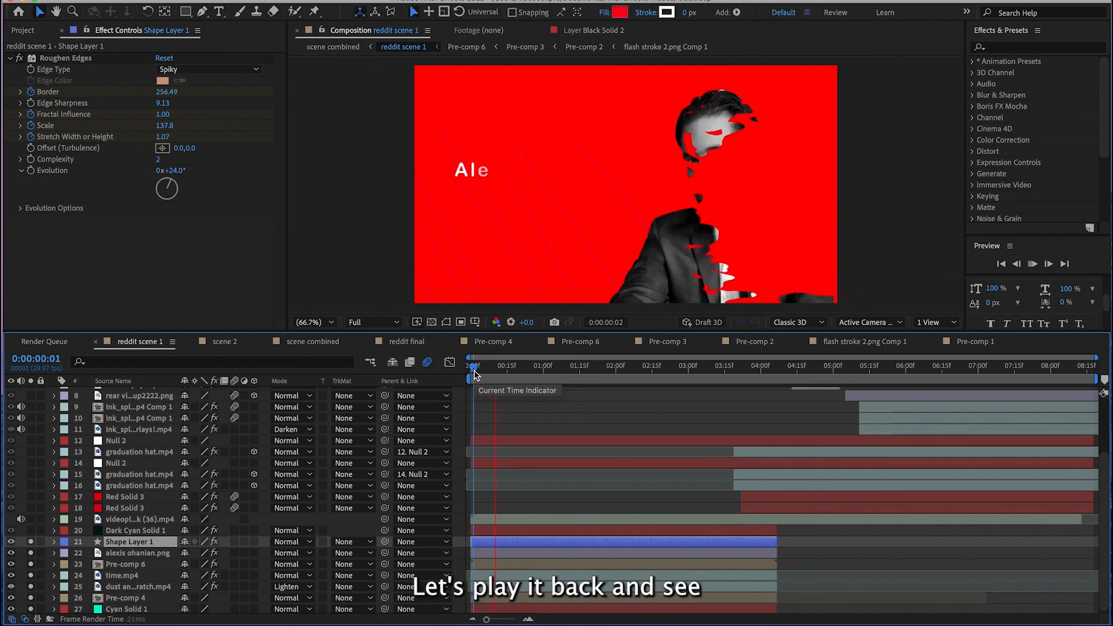
key(space)
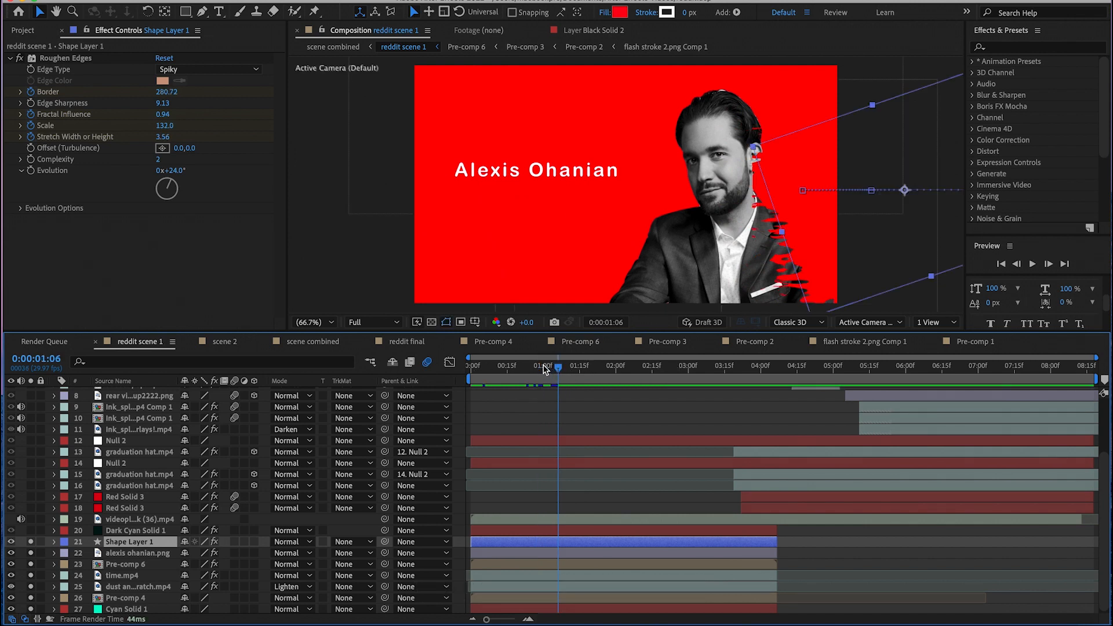
drag(556, 369, 470, 382)
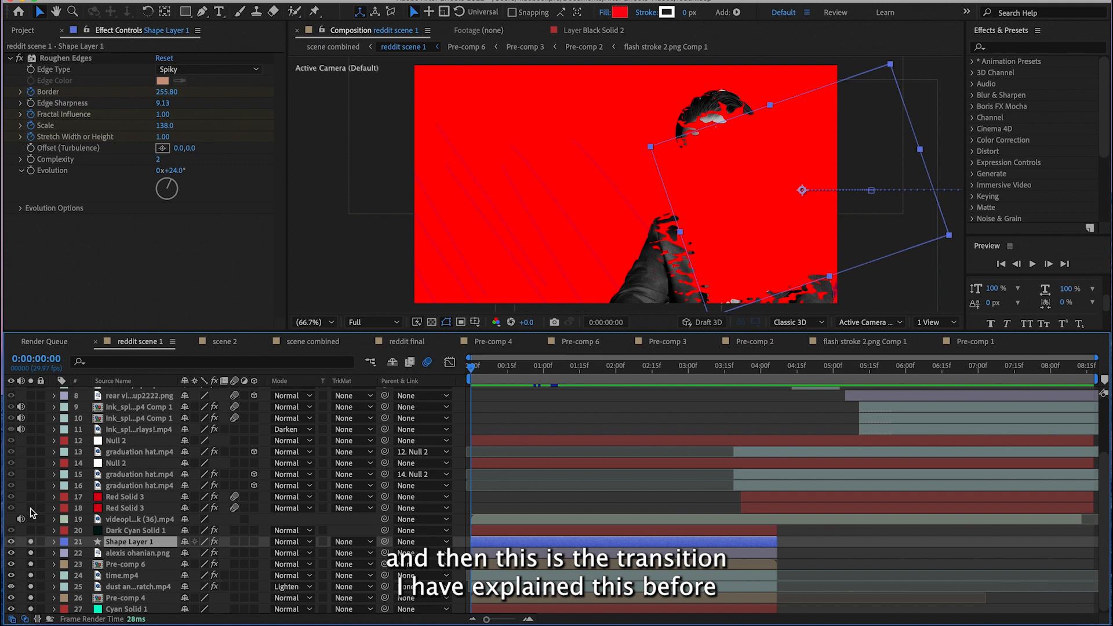
- Solo Dark Cyan Solid 1, check the opening transition at 0:00:00:07, and select the videoplayback (36).mp4 audio layer
click(32, 531)
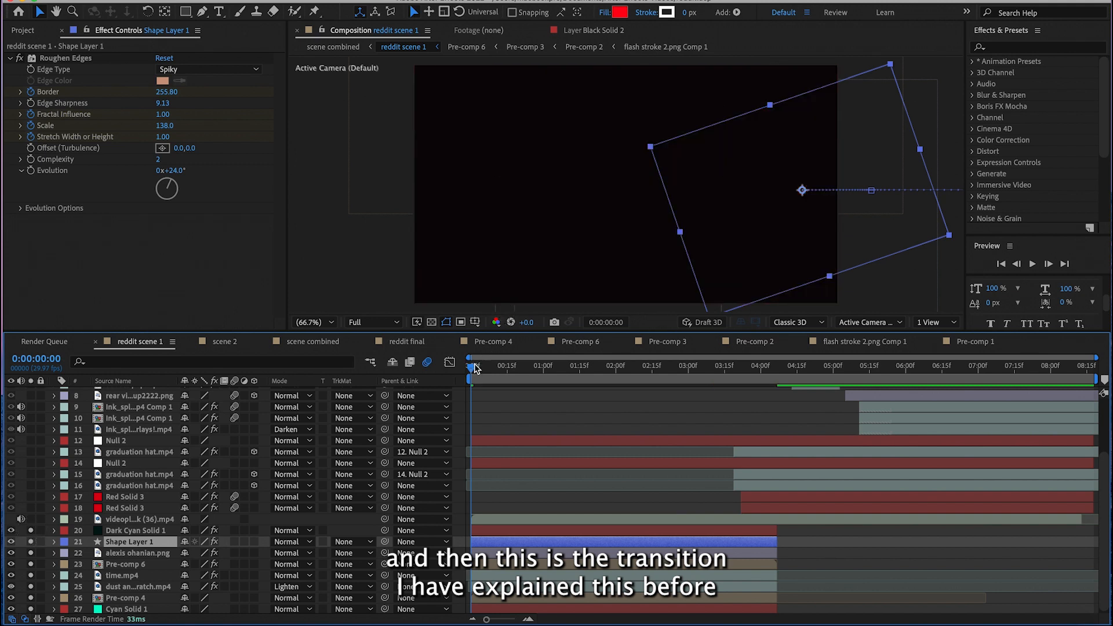
drag(474, 368, 488, 369)
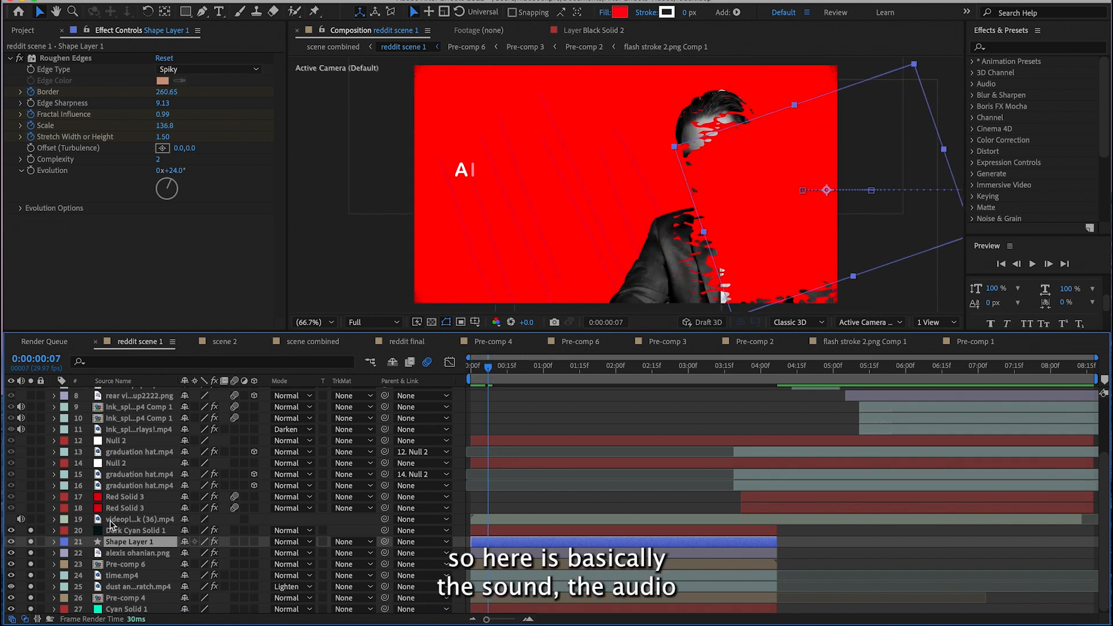
click(116, 520)
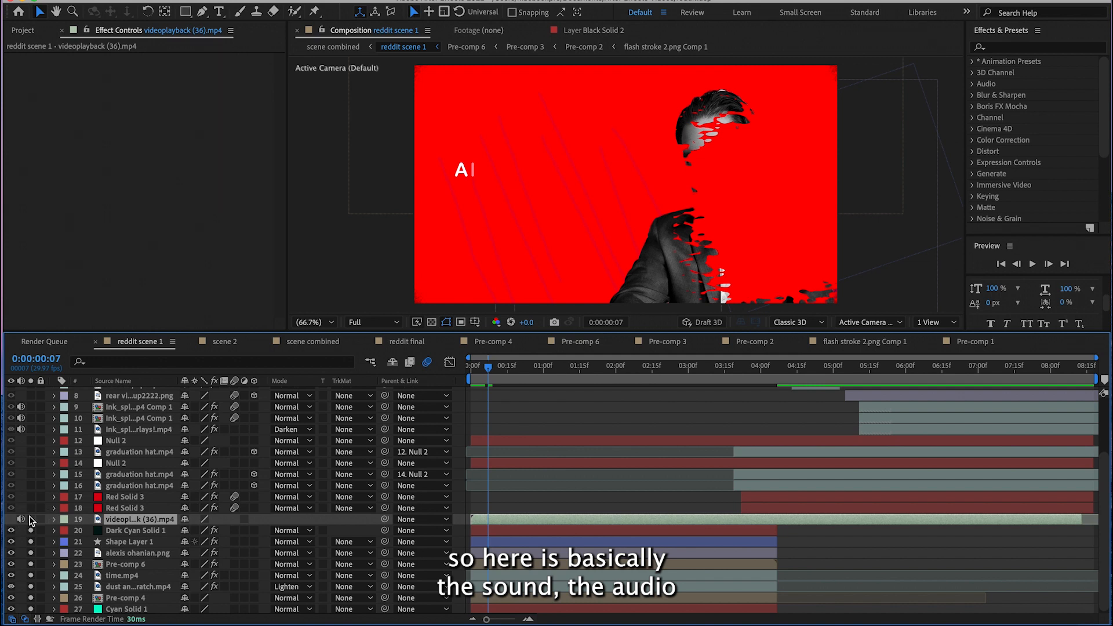
- Solo the lower Red Solid 3 layer and examine its rough-edged wipe between 0:00:03:25 and 0:00:04:06
click(138, 508)
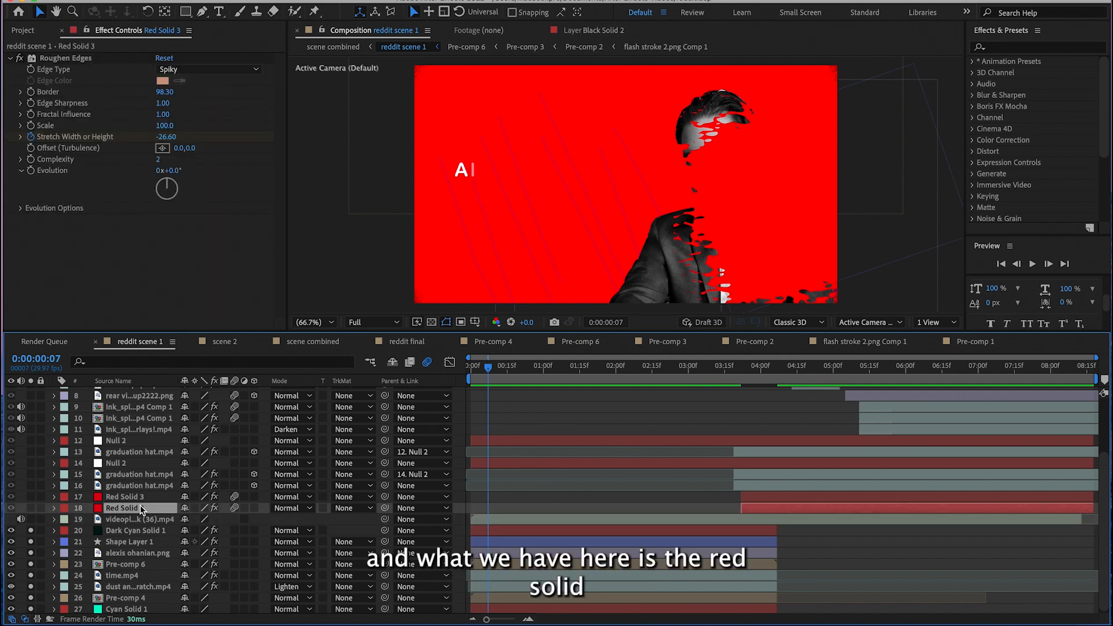
click(31, 508)
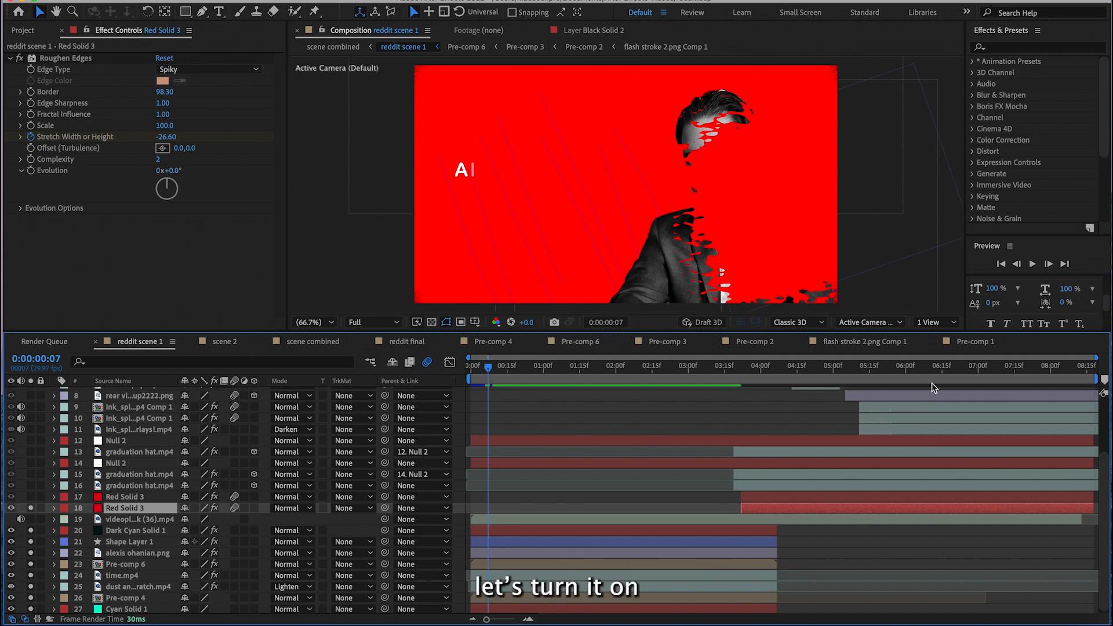
drag(786, 366, 756, 361)
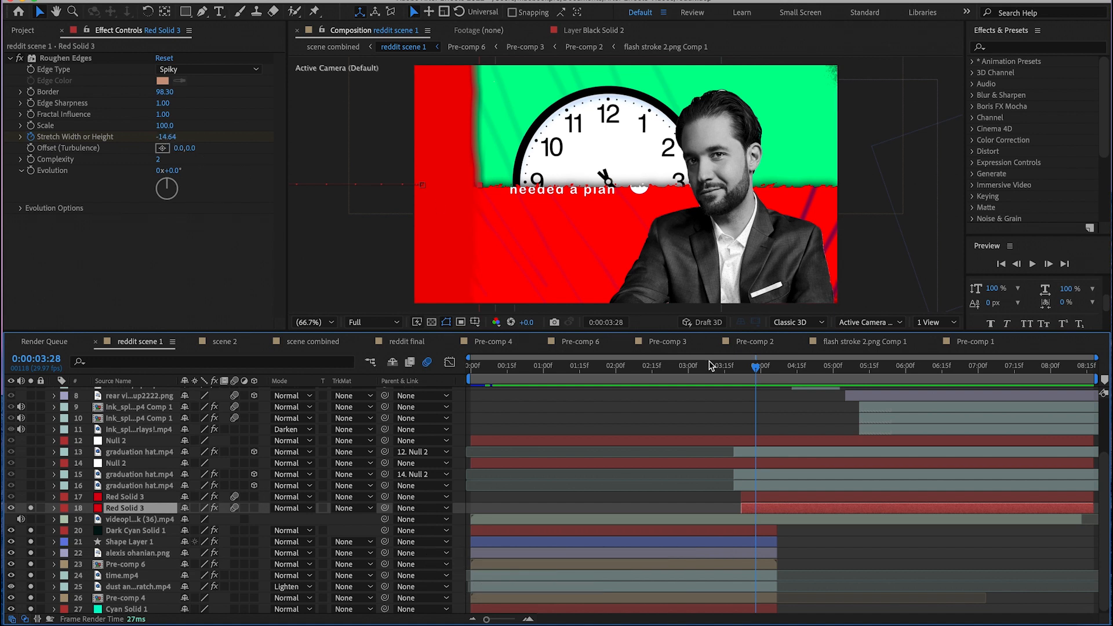
click(755, 370)
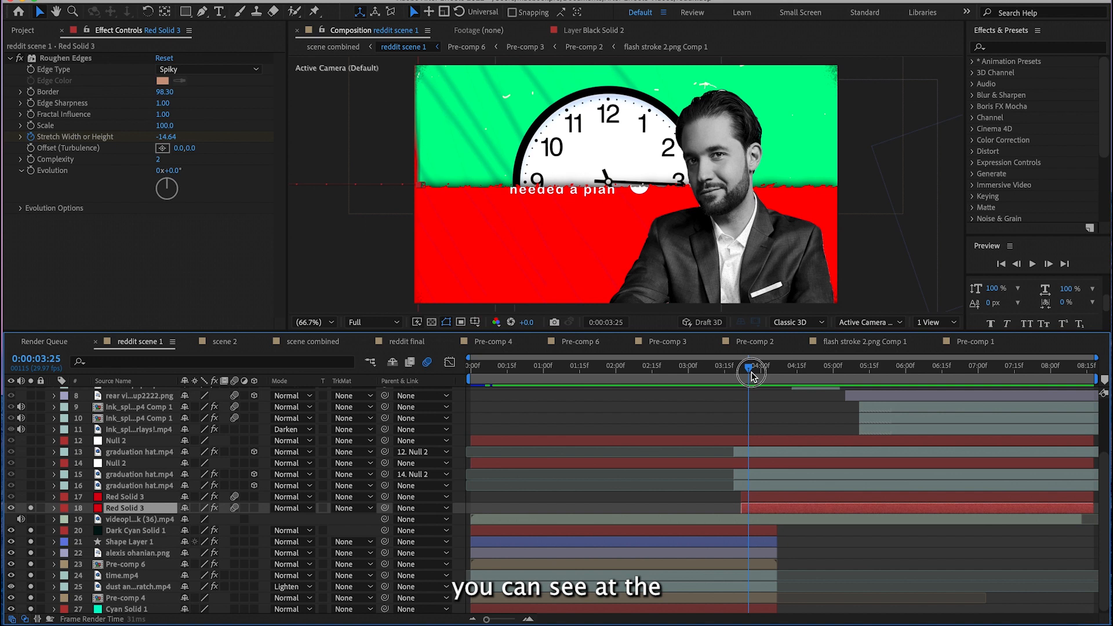
drag(756, 374, 759, 371)
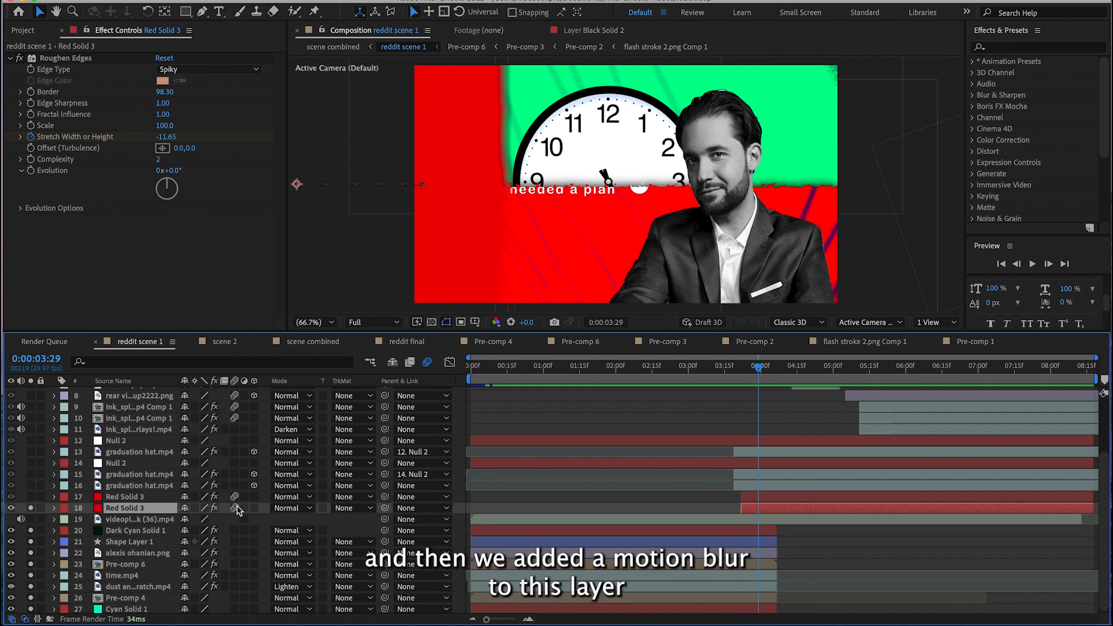
drag(755, 363, 775, 373)
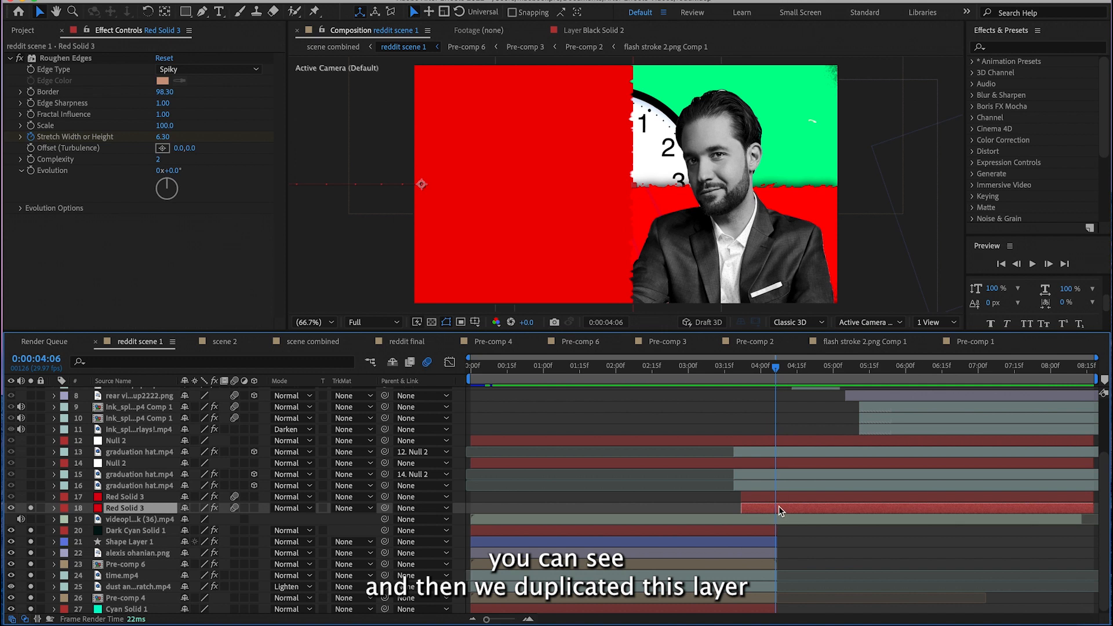
- Inspect the properties of the upper Red Solid 3 layer, solo it, and check the two-sided wipe at 0:00:04:06
click(774, 498)
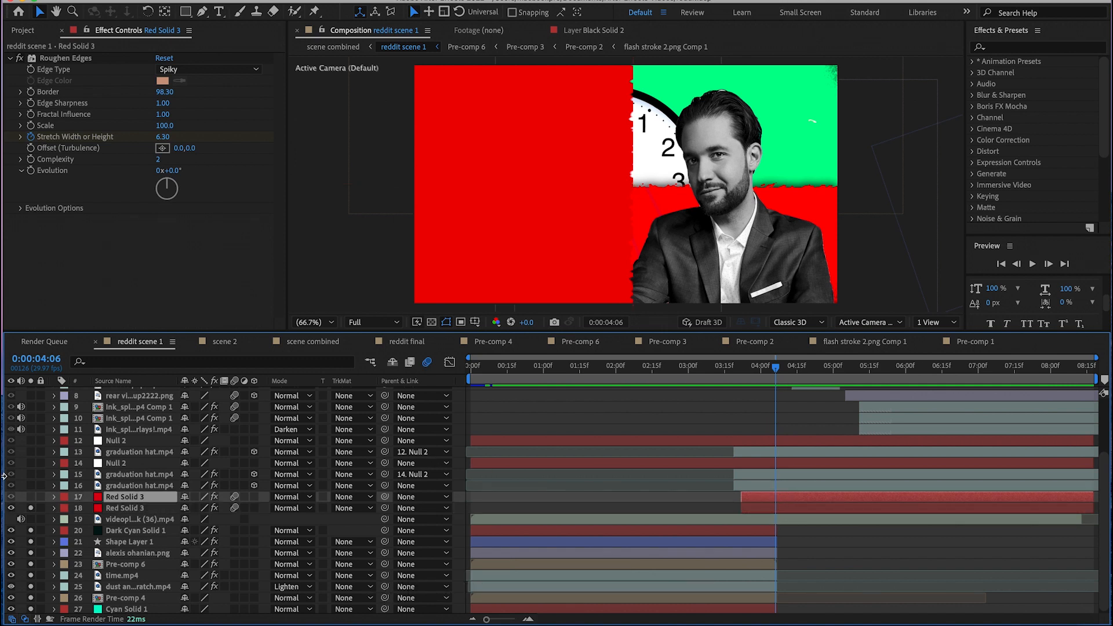
click(54, 497)
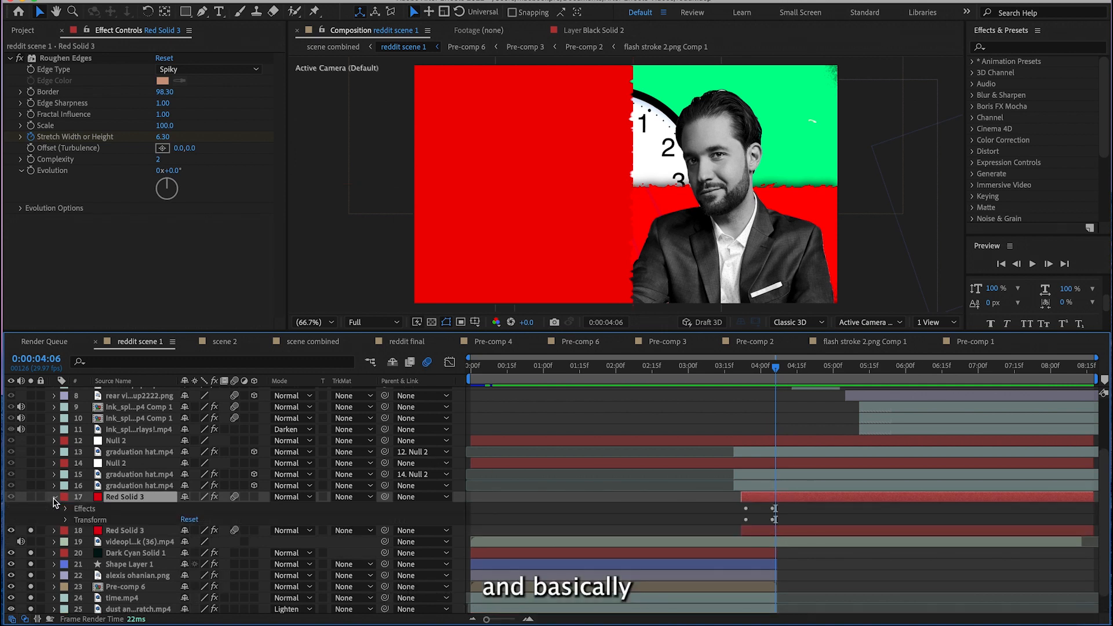
click(54, 496)
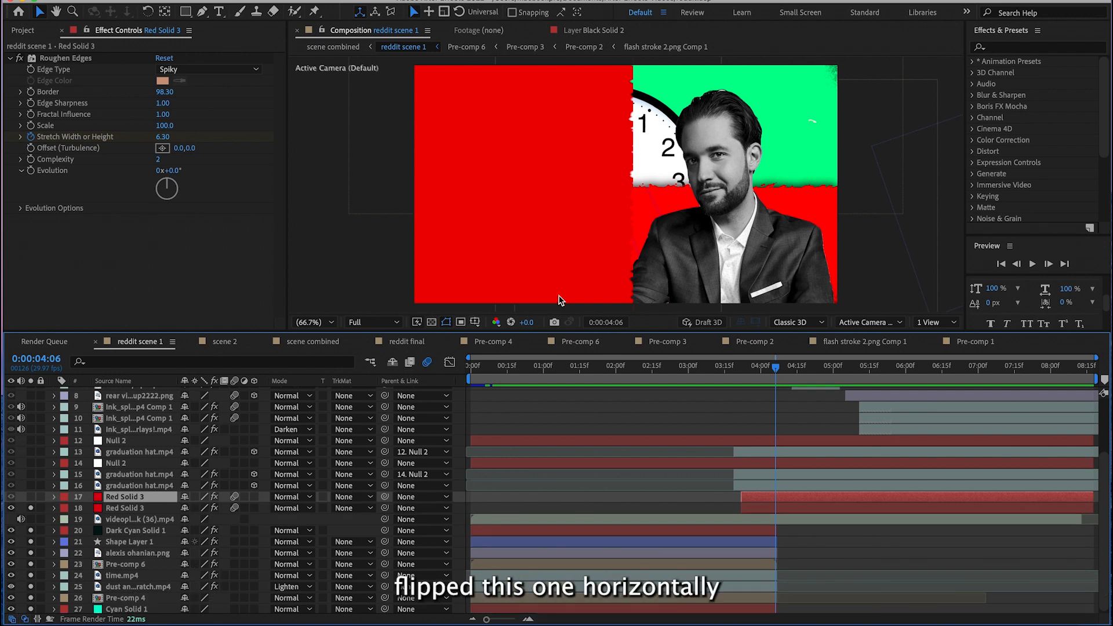
click(30, 497)
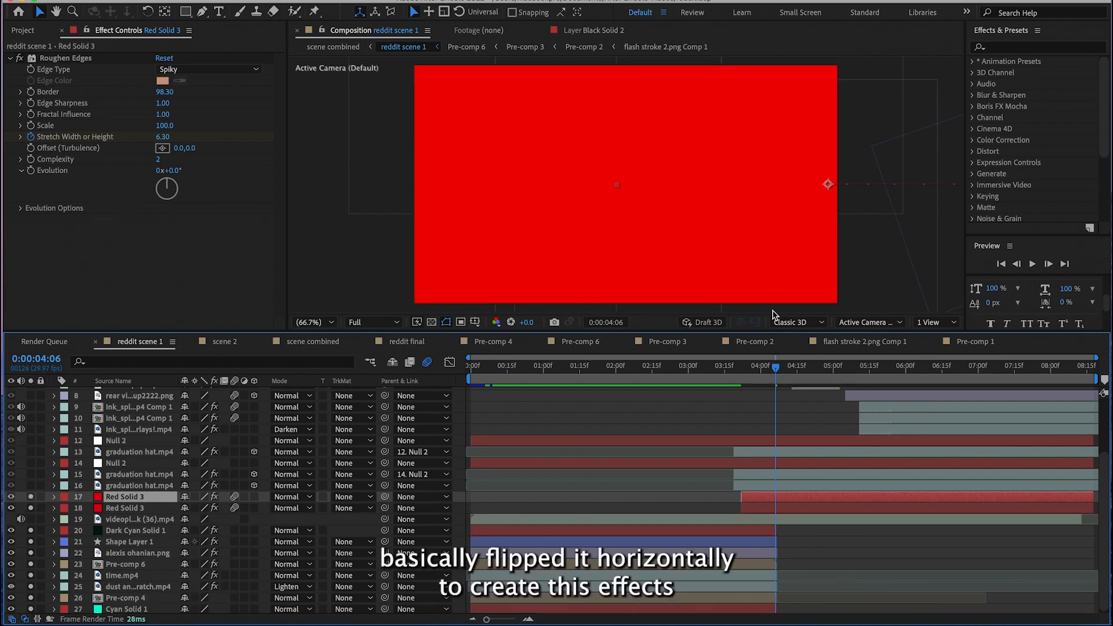
mouse_move(770, 377)
mouse_down()
mouse_move(757, 376)
mouse_move(775, 377)
mouse_up()
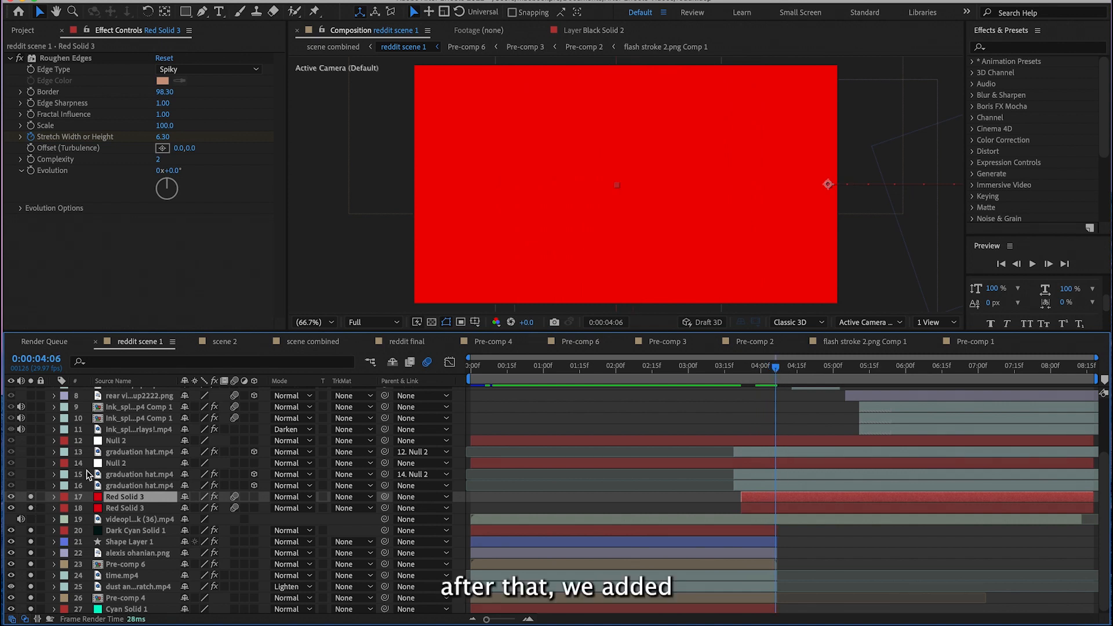
- Solo graduation hat.mp4 on layer 16, view its green-screen source footage, and return to the reddit scene 1 composition at 0:00:04:11
click(28, 485)
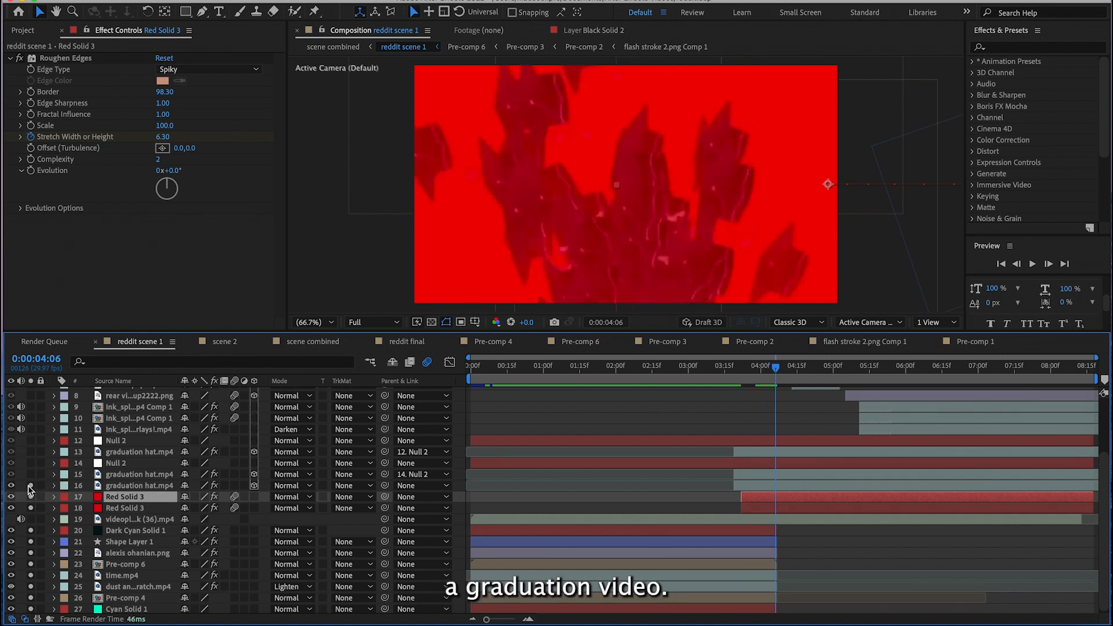
double_click(83, 487)
drag(768, 373, 804, 371)
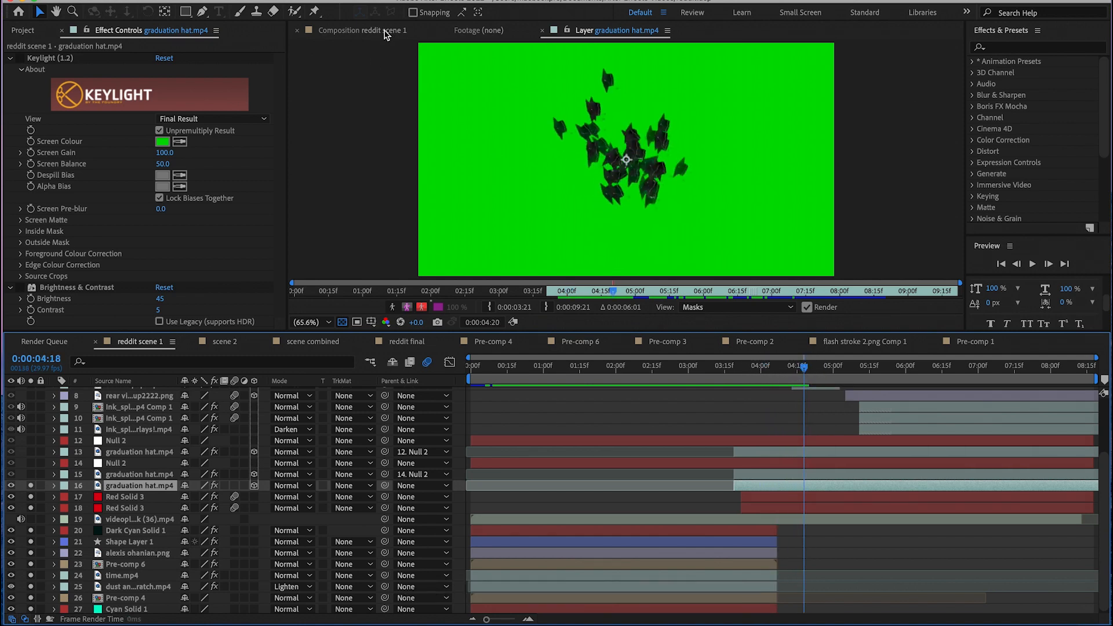
click(385, 33)
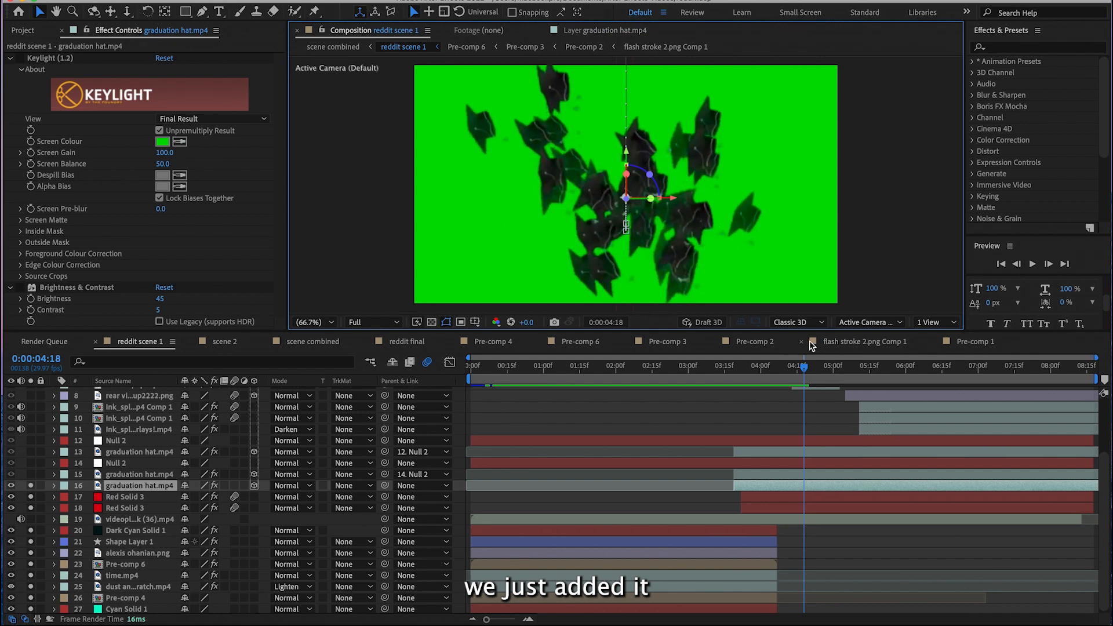
mouse_move(799, 376)
mouse_down()
mouse_move(770, 374)
mouse_move(787, 373)
mouse_up()
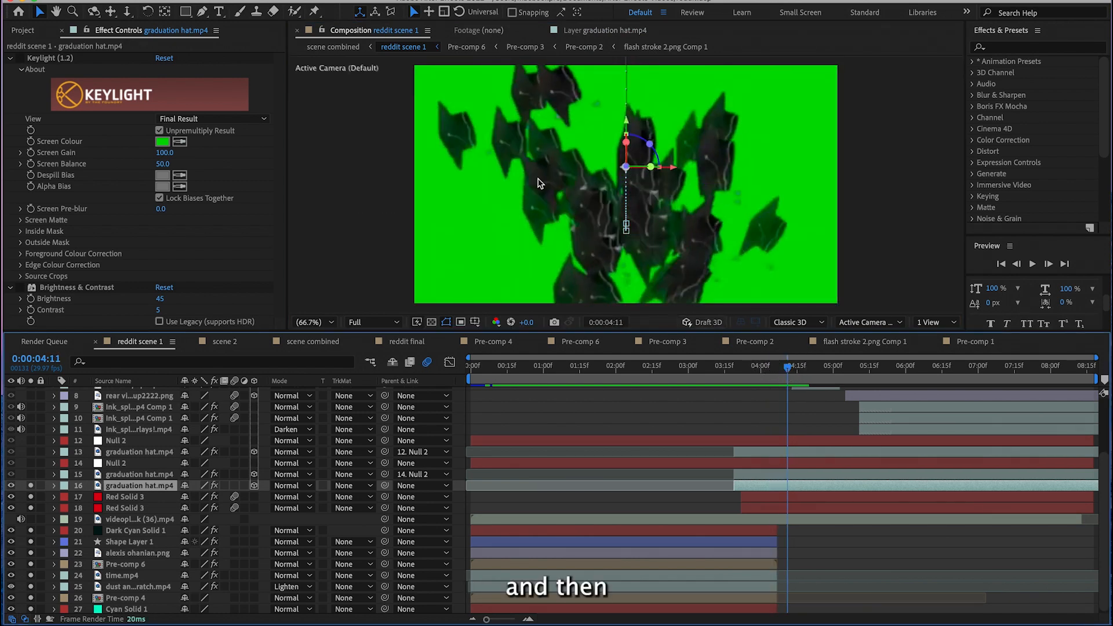
- Turn Keylight back on for graduation hat.mp4, check the keyed hats at 0:00:04:15, and inspect the layer's transform keyframes
click(20, 59)
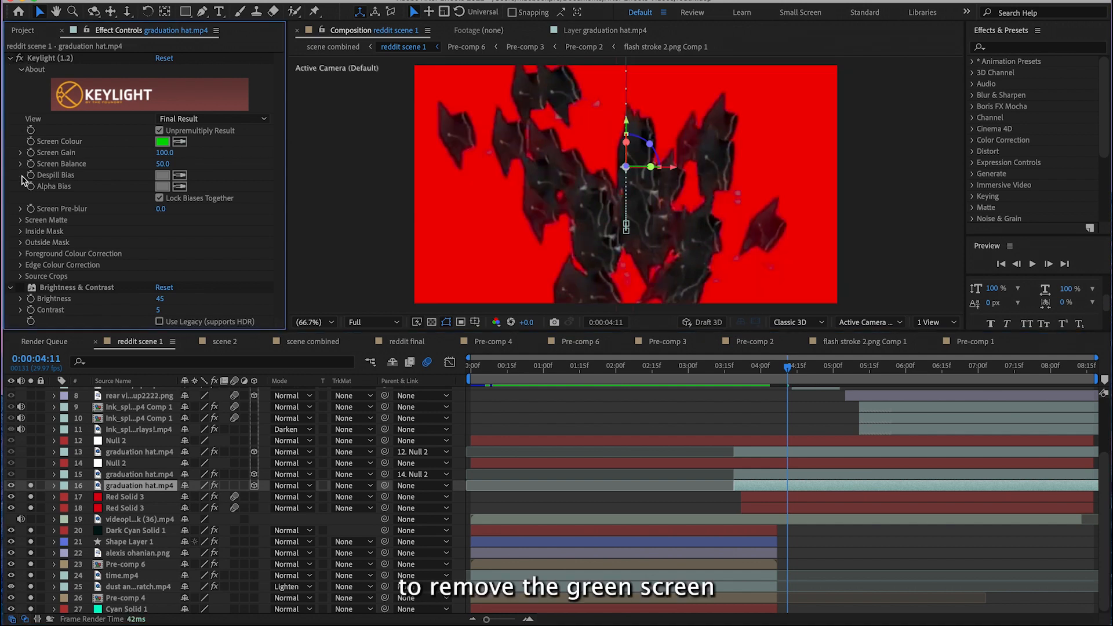
click(21, 288)
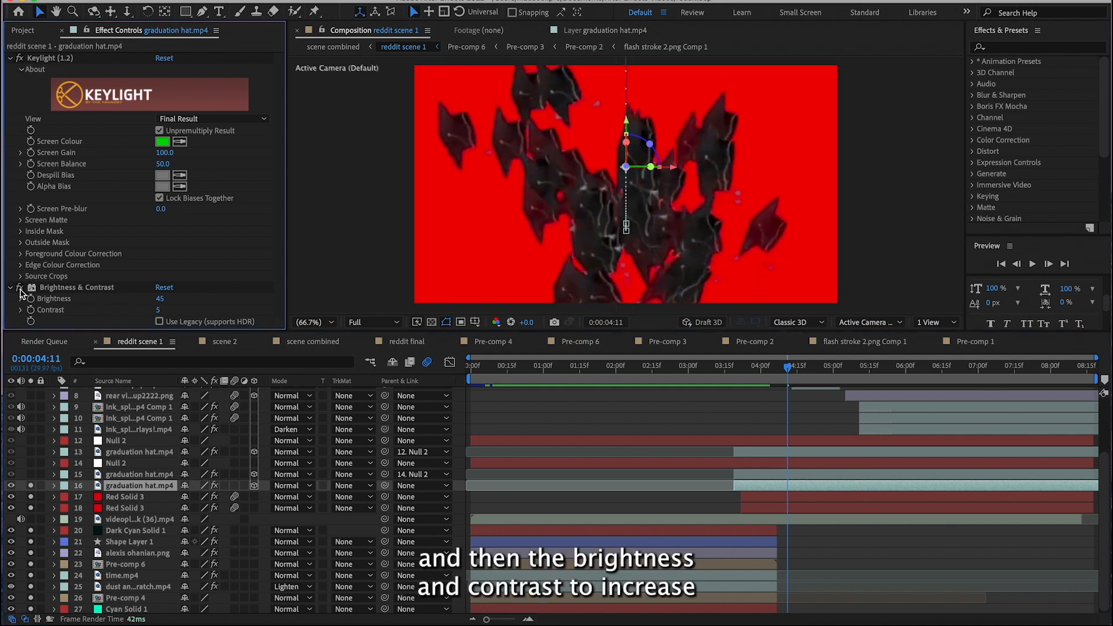
mouse_move(787, 366)
mouse_down()
mouse_move(777, 367)
mouse_move(797, 367)
mouse_up()
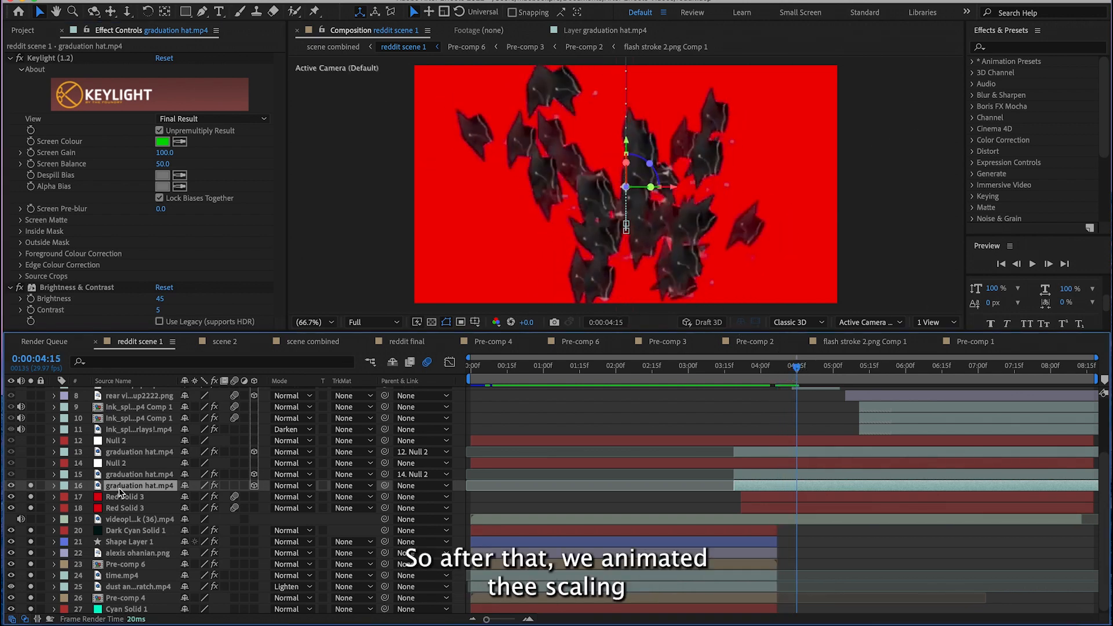
click(55, 486)
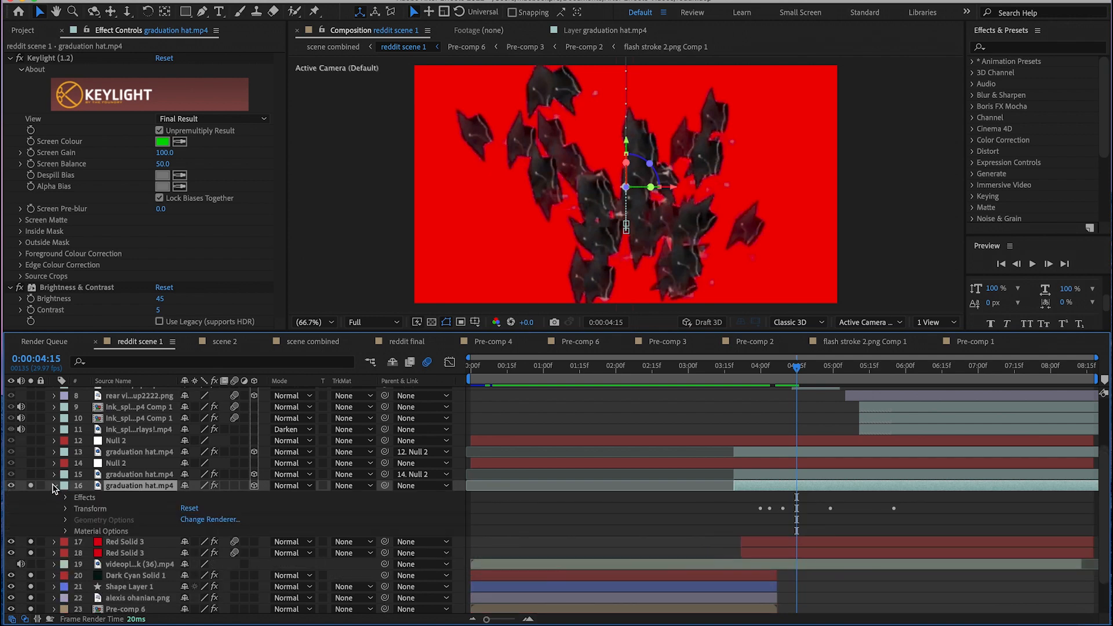
click(54, 486)
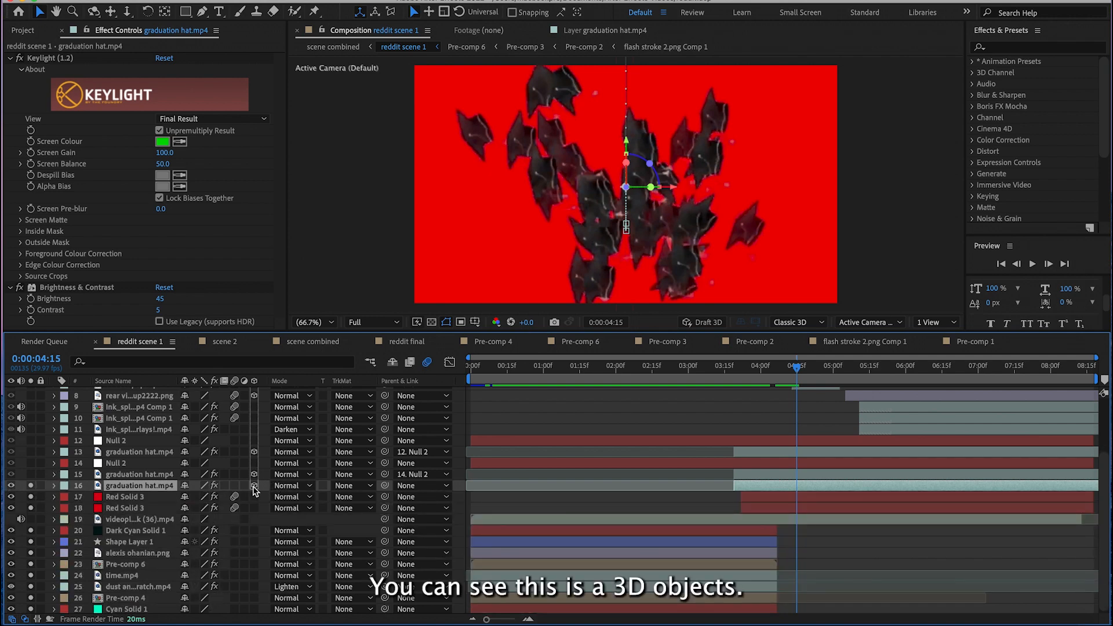
- Inspect the position and opacity keyframes of graduation hat.mp4 on layer 16 and scrub its movement between 0:00:04:11 and 0:00:04:21
click(55, 485)
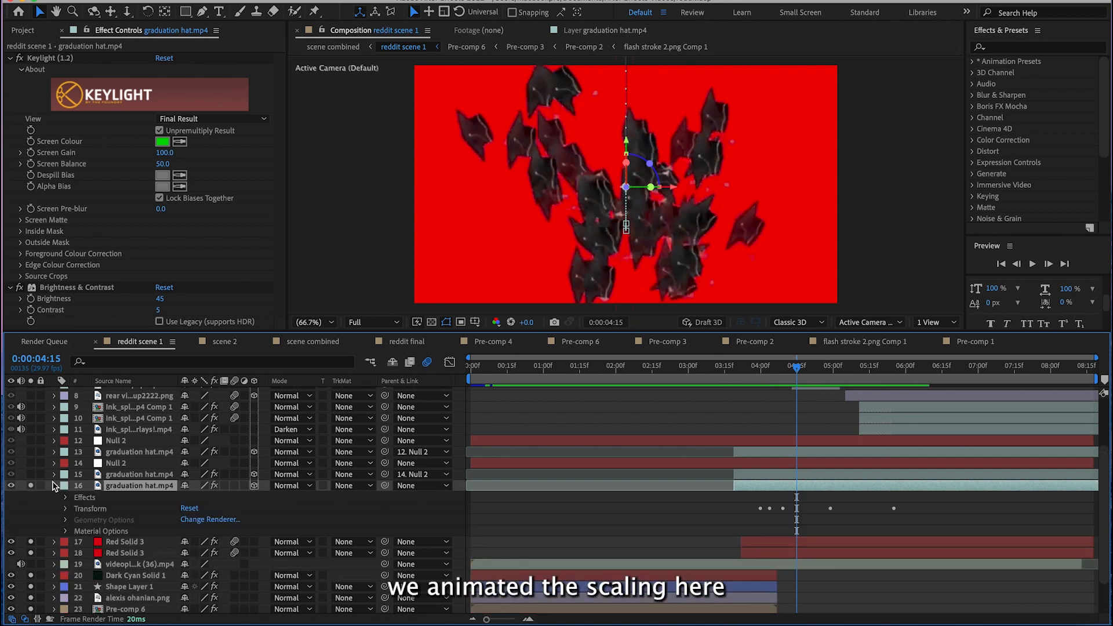
click(65, 509)
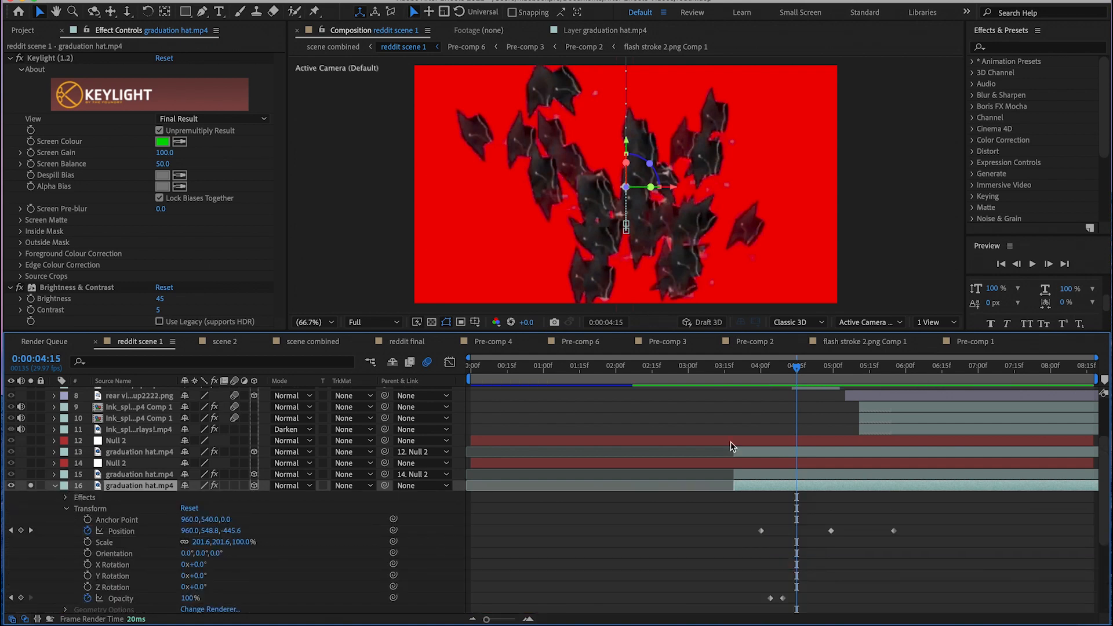
mouse_move(793, 376)
mouse_down()
mouse_move(773, 376)
mouse_move(826, 377)
mouse_move(790, 377)
mouse_move(812, 376)
mouse_up()
drag(813, 376, 787, 378)
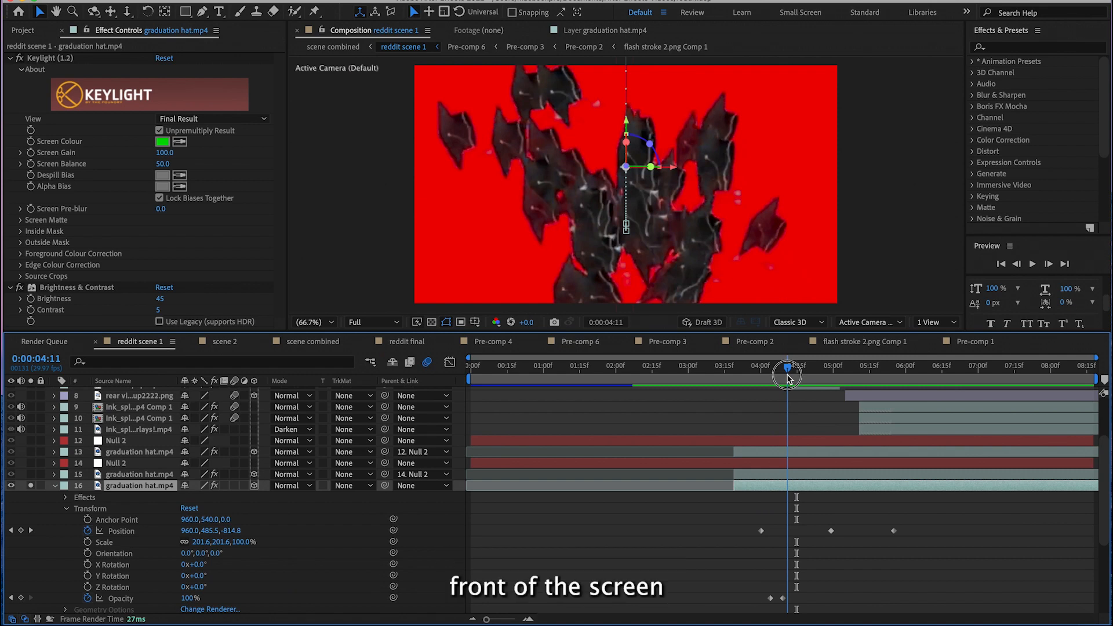
drag(786, 377, 811, 379)
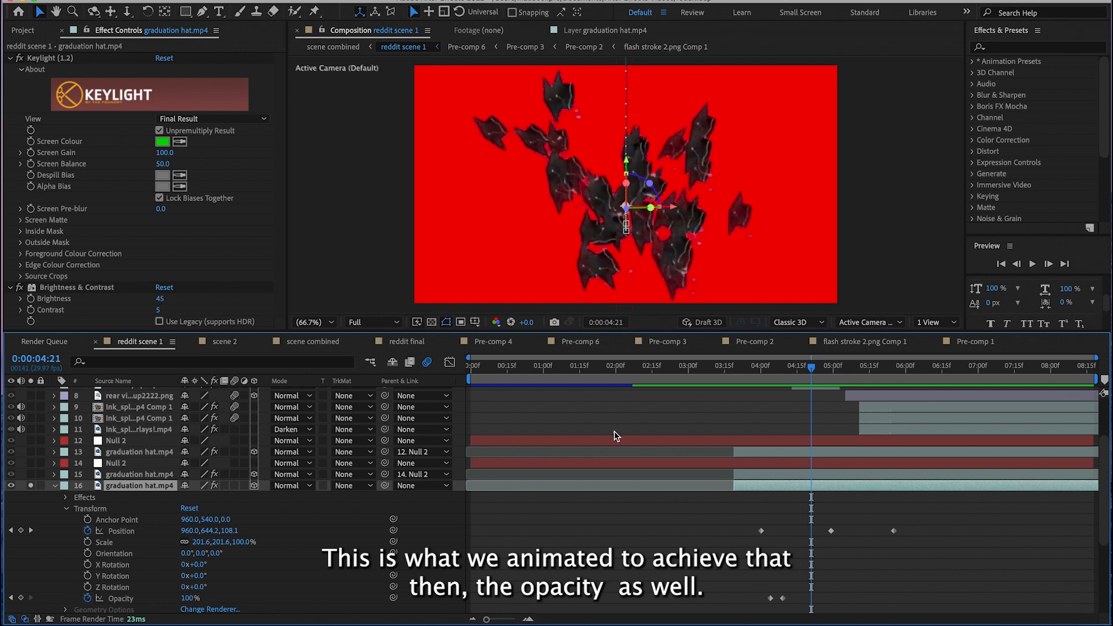
mouse_move(794, 368)
mouse_down()
mouse_move(758, 368)
mouse_move(794, 372)
mouse_up()
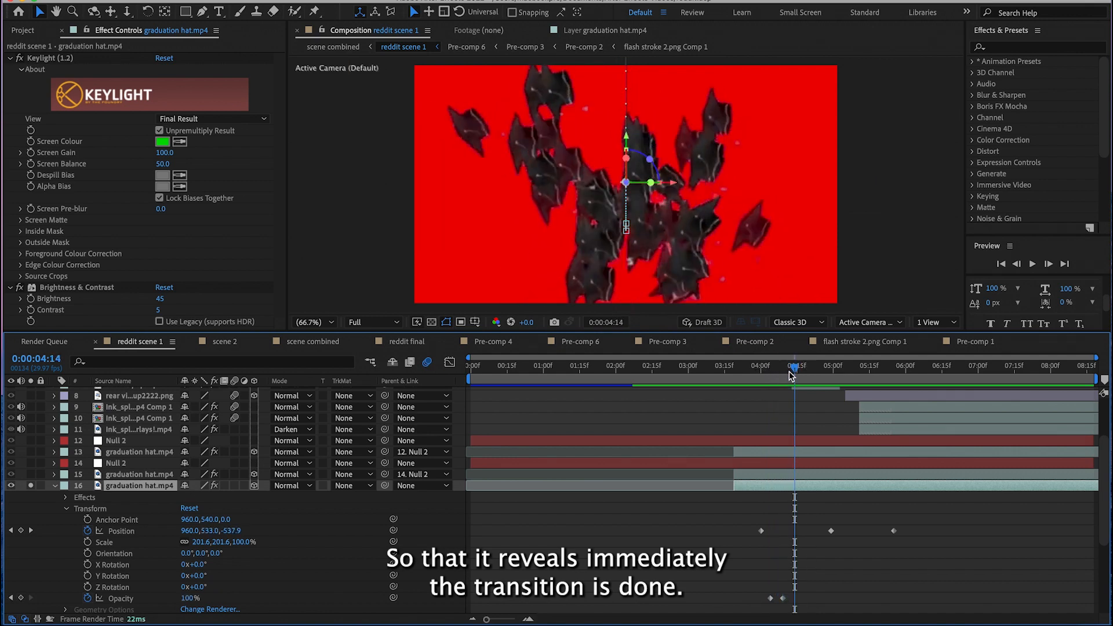
- Solo the graduation hat.mp4 duplicates on layers 15 and 13 and check the combined hats up to 0:00:05:11
click(138, 475)
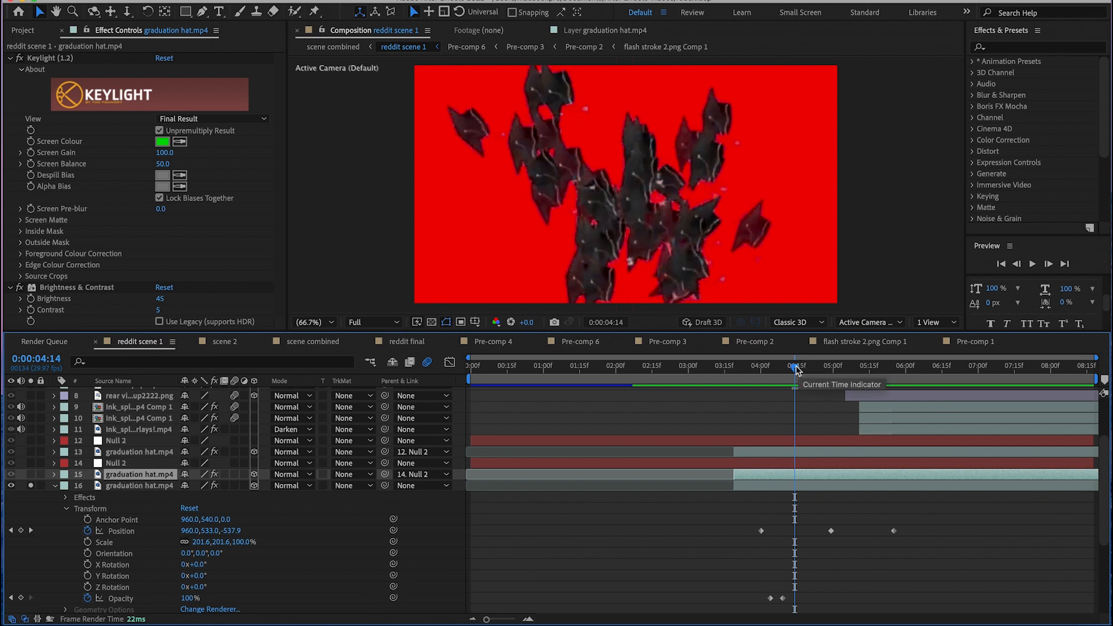
click(31, 474)
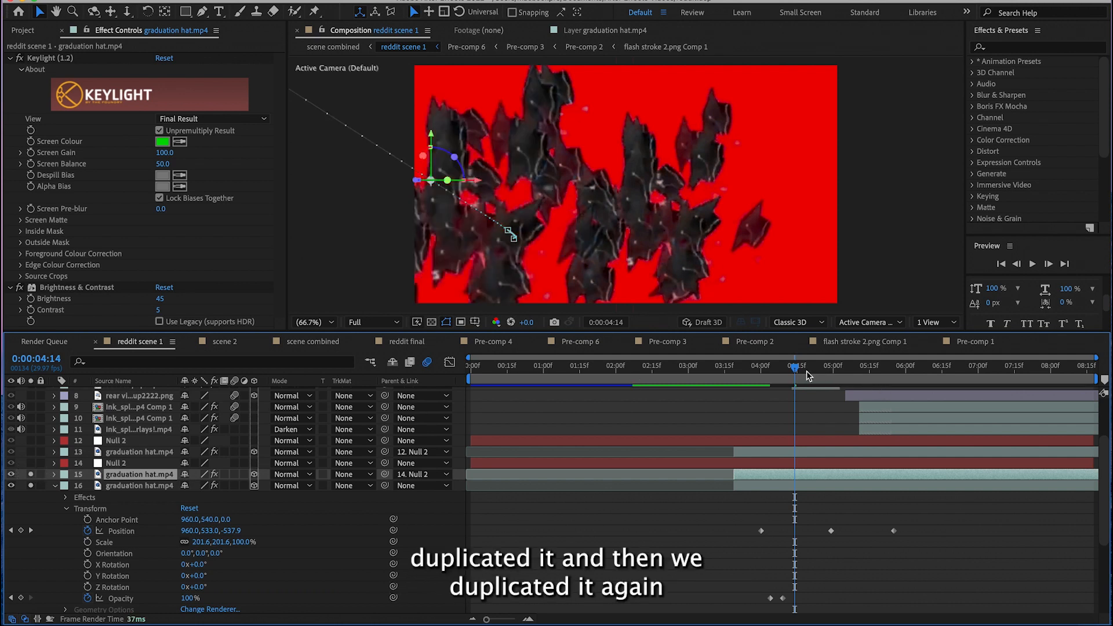
click(31, 452)
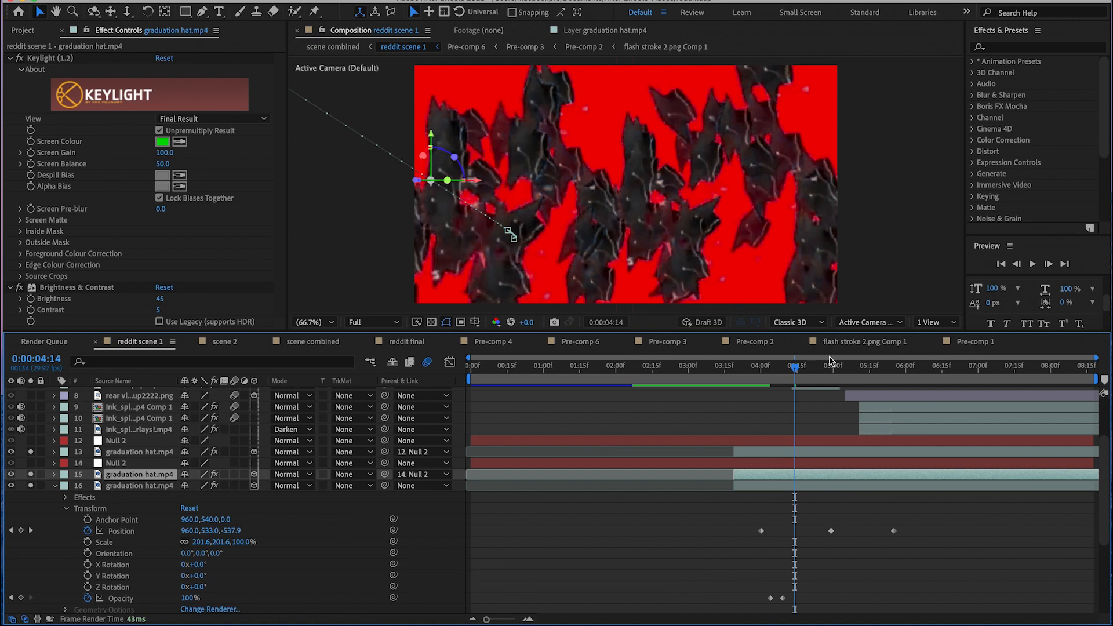
drag(804, 385, 829, 385)
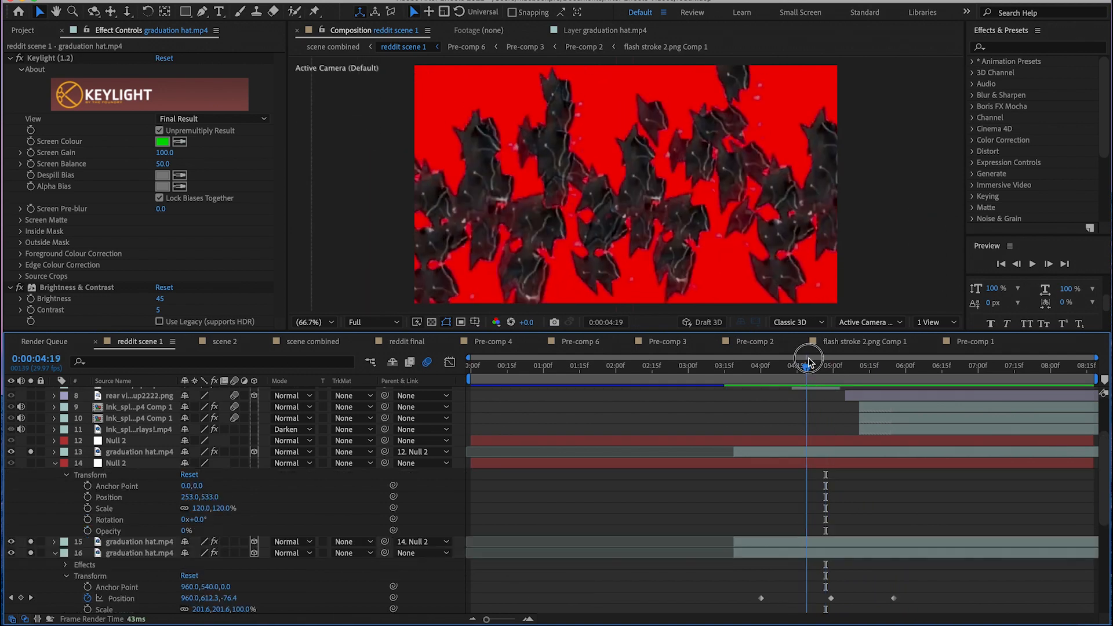
drag(825, 365, 859, 370)
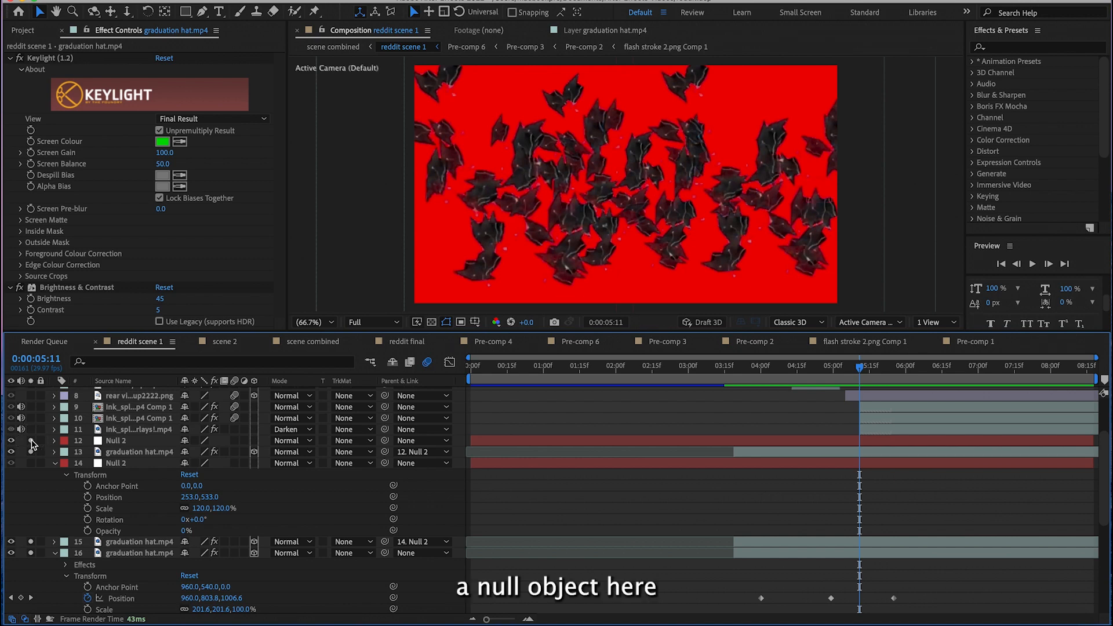
- Inspect the transform properties of Null 2 on layer 12, solo it, and compare it with Null 2 on layer 14
click(54, 441)
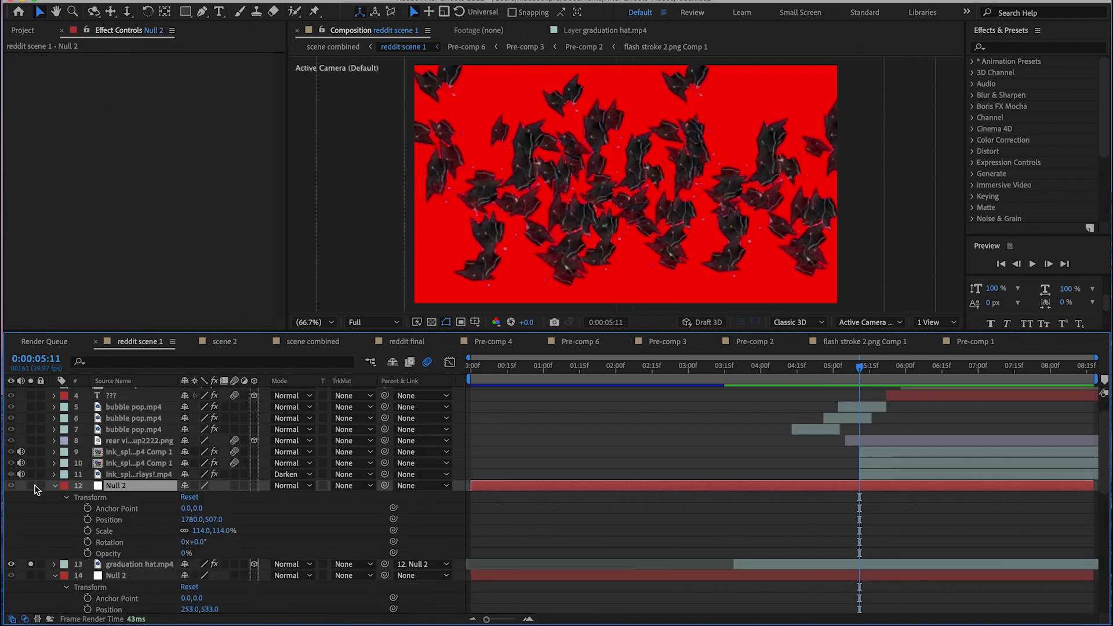
click(34, 486)
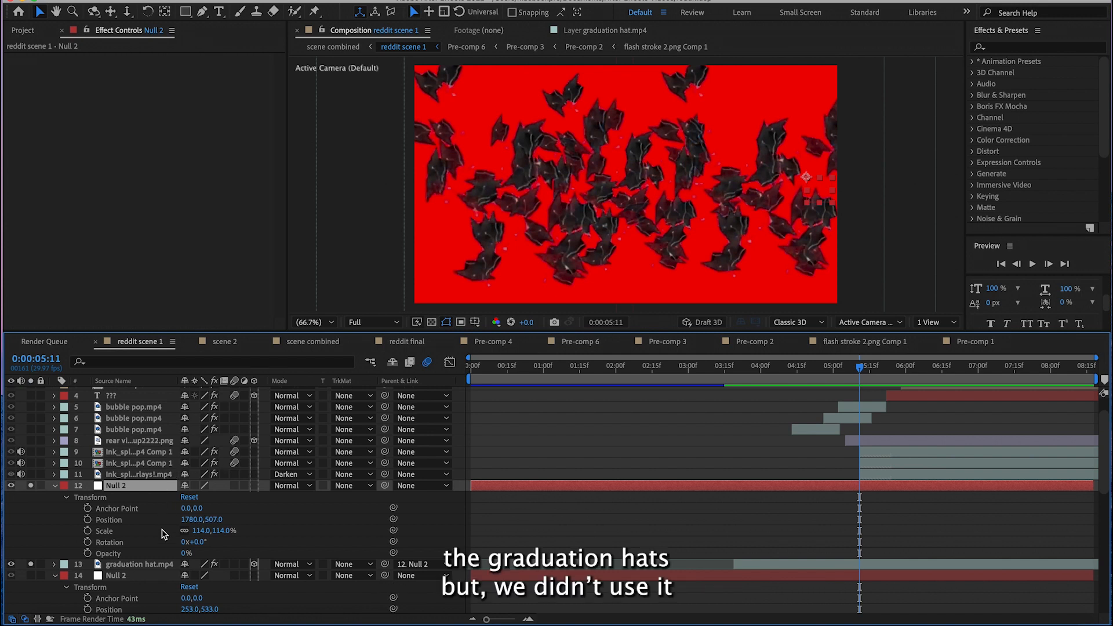
scroll(161, 566, down, 3)
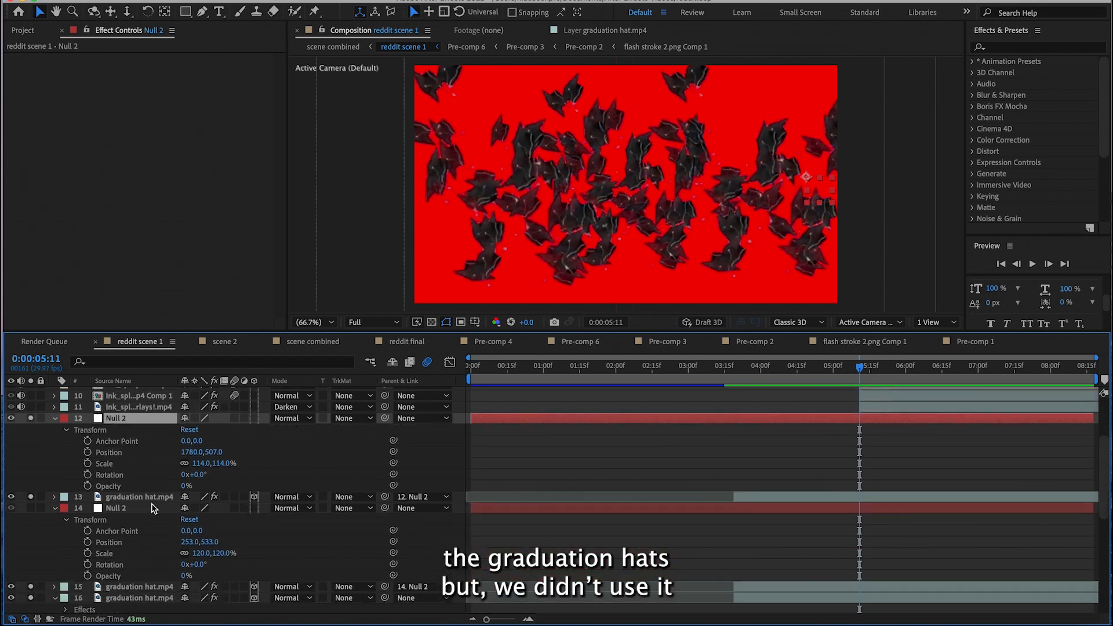
scroll(152, 507, up, 5)
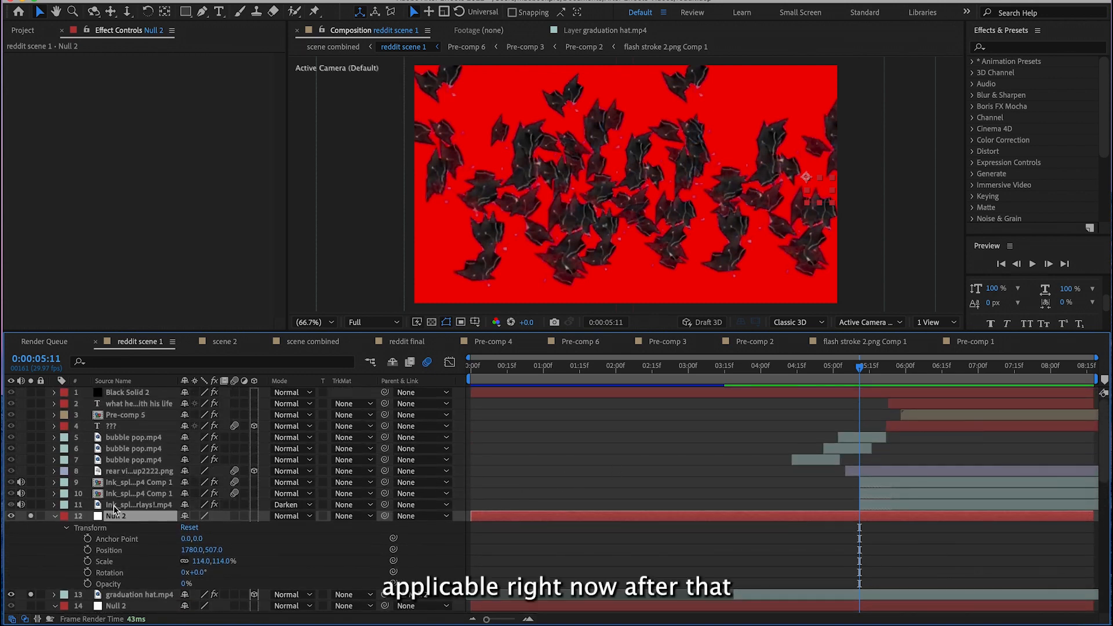
- Solo the three ink splash layers, 9 to 11, and check the start of their transition at 0:00:05:22
drag(863, 367, 879, 368)
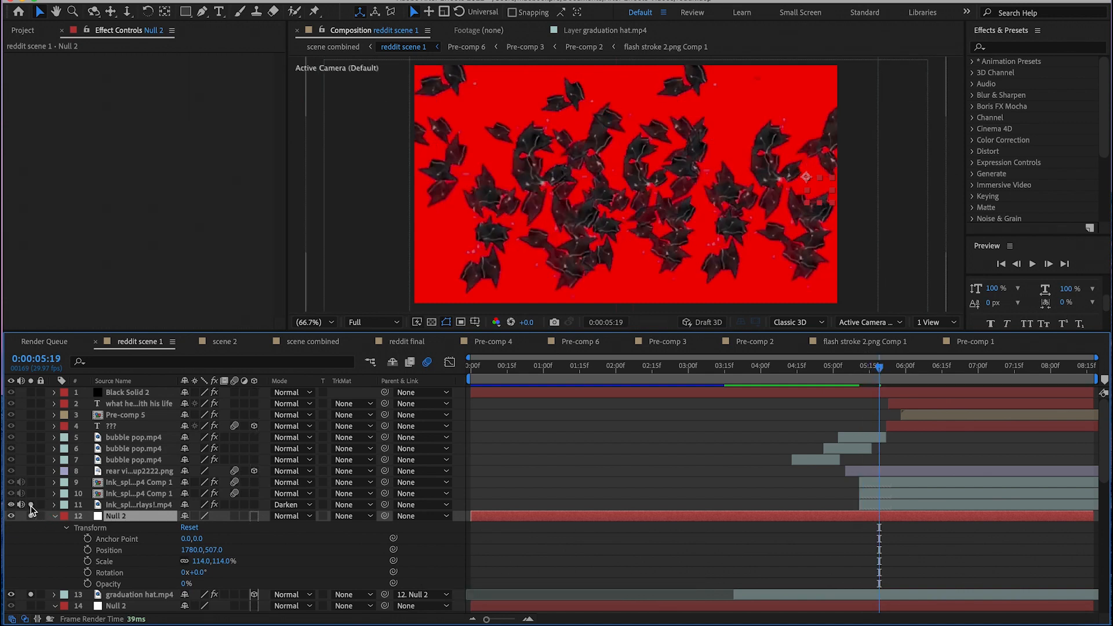
drag(31, 504, 30, 482)
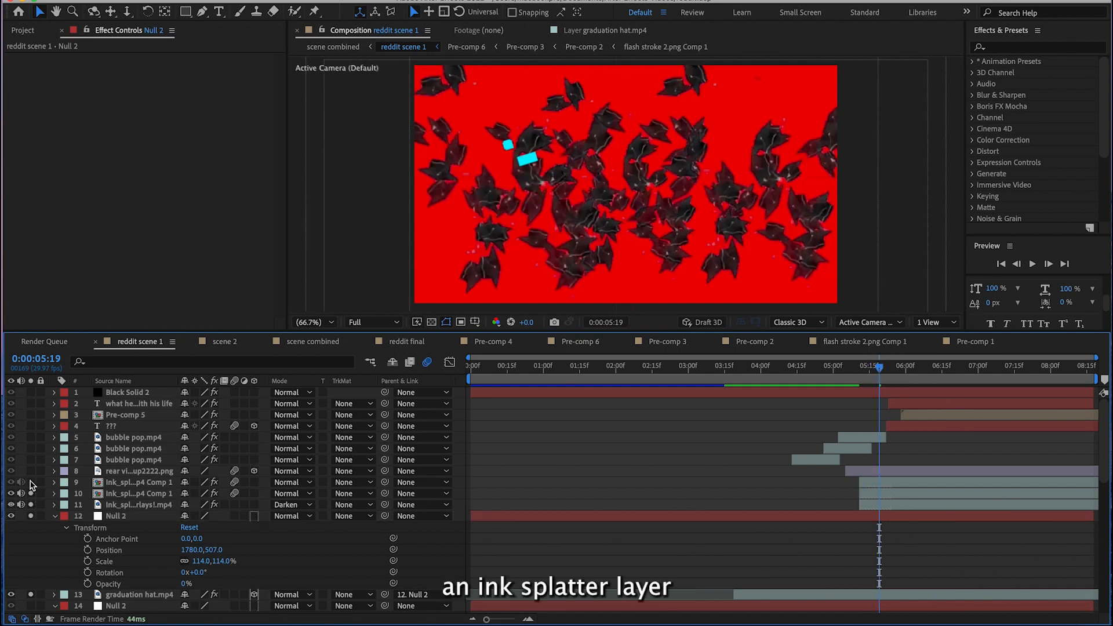
drag(881, 368, 887, 374)
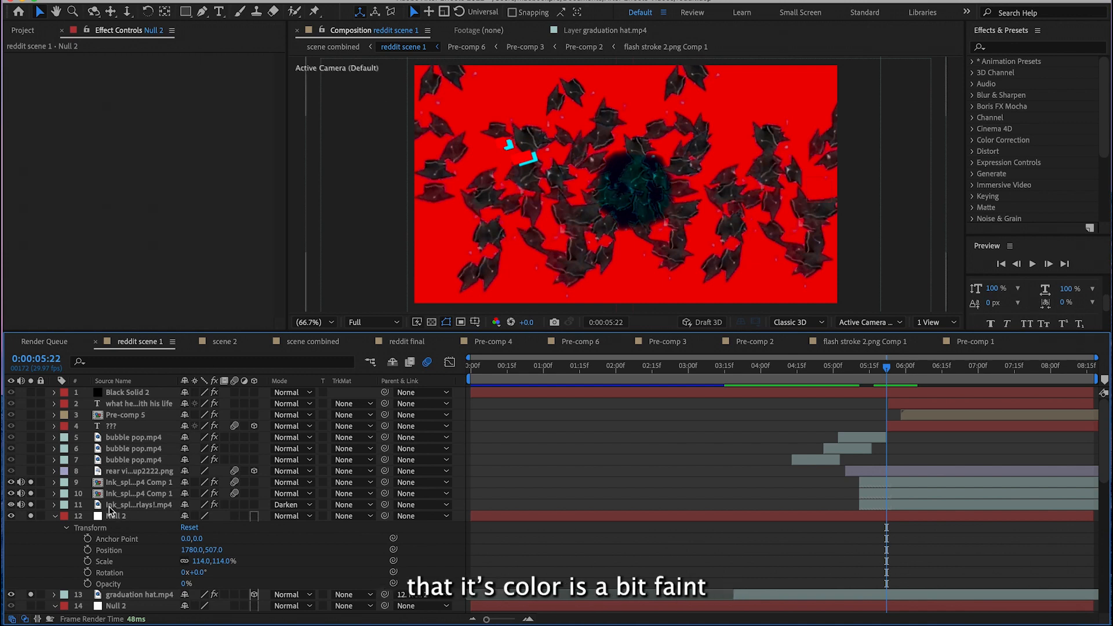
- View the ink splash footage on layer 11 at 0:00:06:09 with Change to Color turned off, and turn the effect back on
click(54, 515)
click(54, 504)
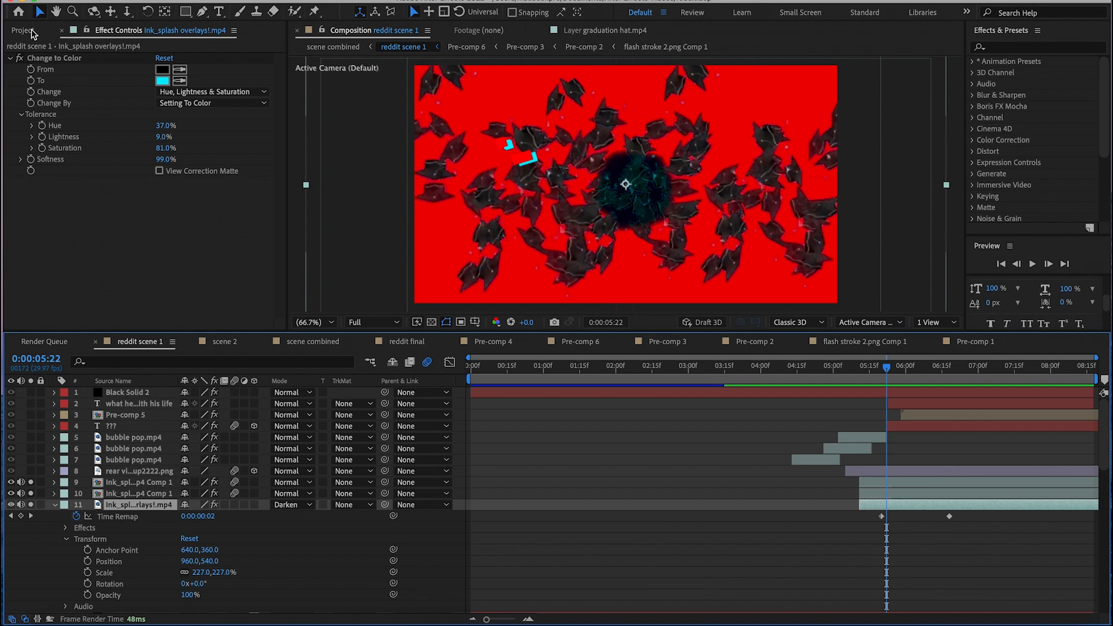
click(21, 57)
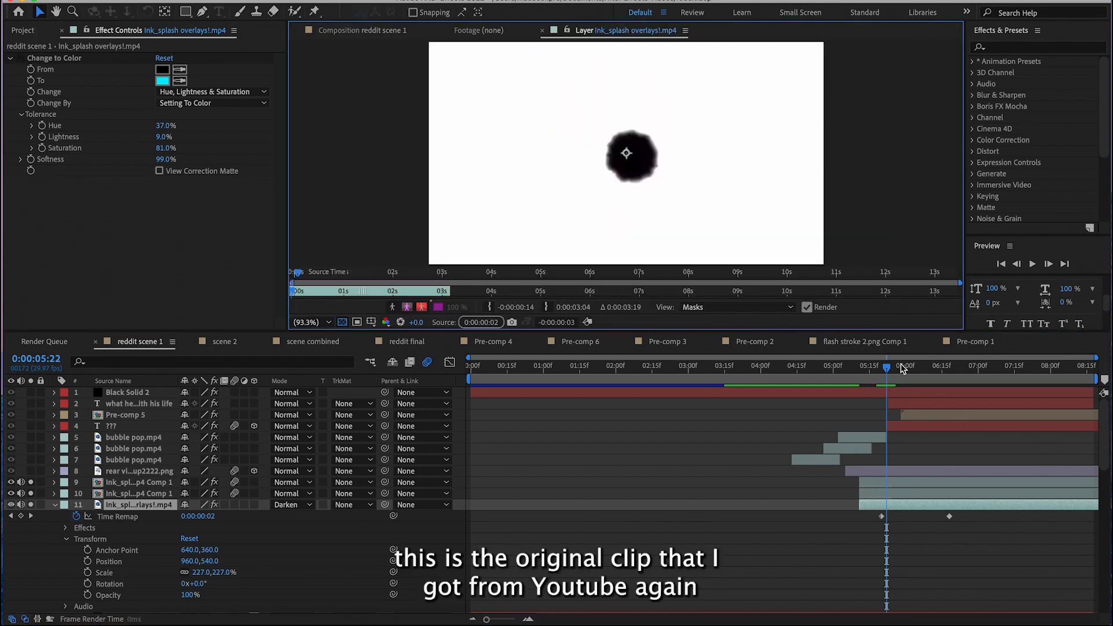
mouse_move(903, 368)
mouse_down()
mouse_move(973, 377)
mouse_move(960, 393)
mouse_move(914, 390)
mouse_move(881, 410)
mouse_move(927, 426)
mouse_up()
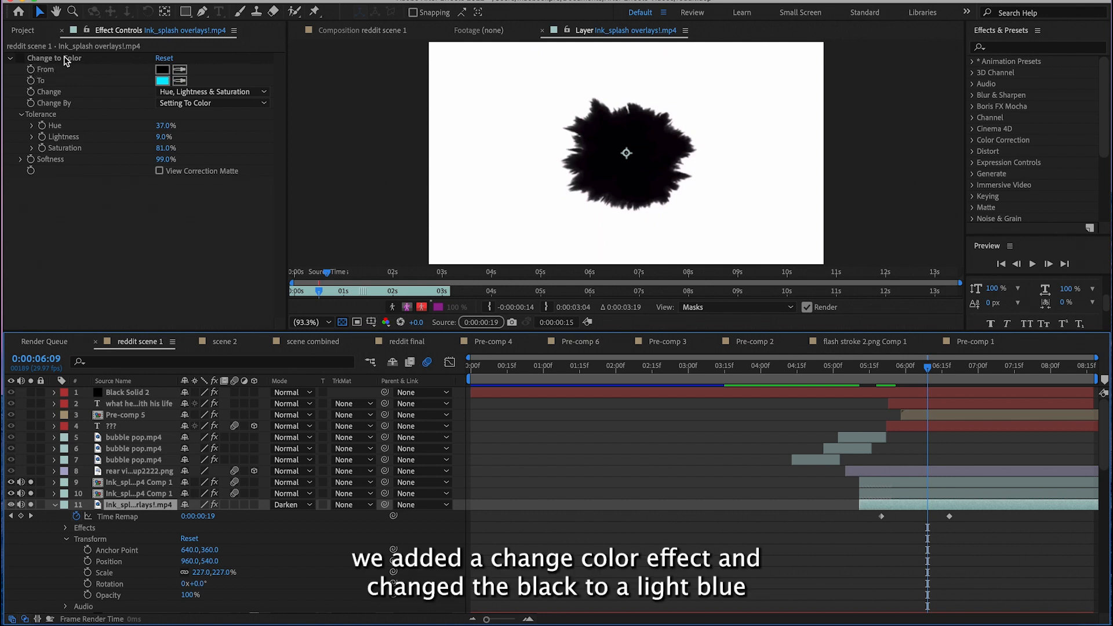
click(14, 56)
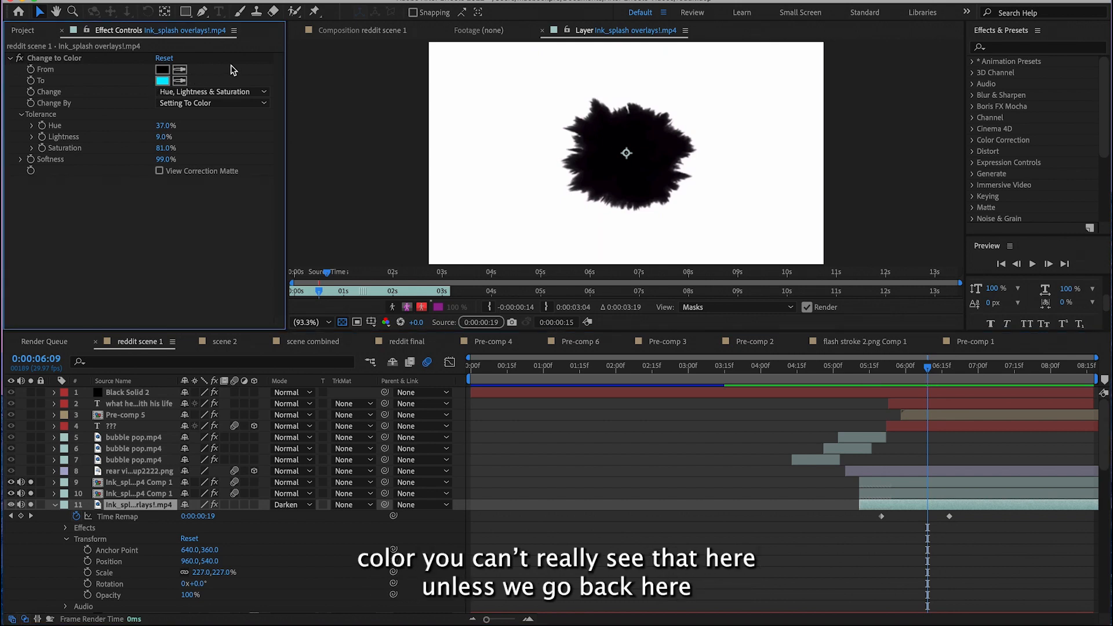
- Return to the reddit scene 1 composition and check the ink splash transition from 0:00:05:22 to 0:00:05:23
click(371, 29)
mouse_move(890, 367)
mouse_down()
mouse_move(874, 366)
mouse_move(886, 367)
mouse_up()
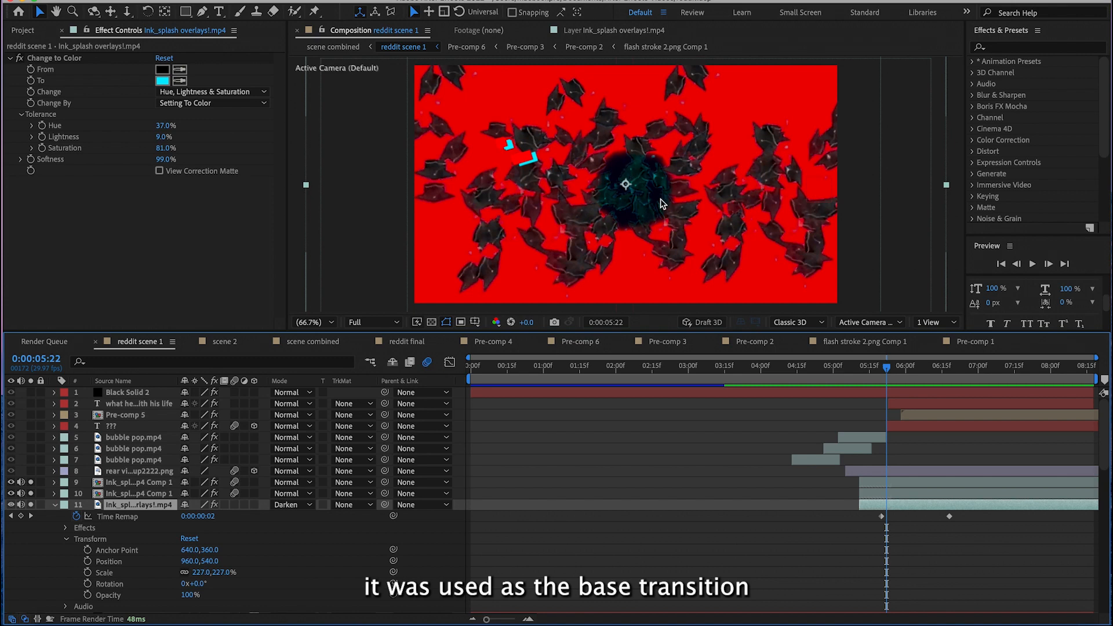
mouse_move(884, 367)
mouse_down()
mouse_move(898, 372)
mouse_move(887, 374)
mouse_up()
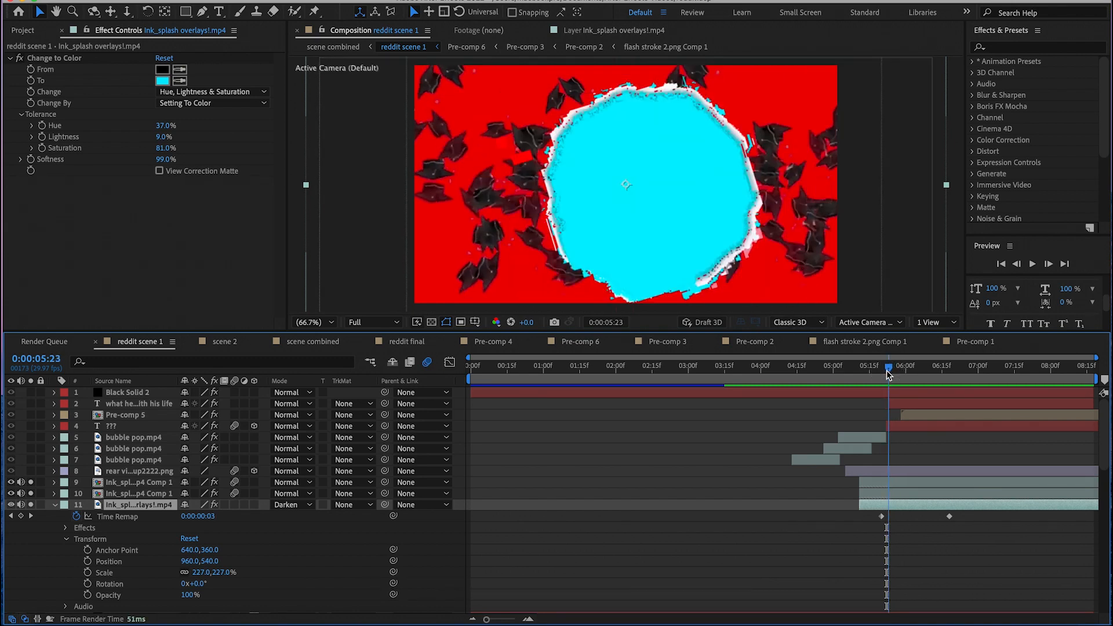
- Open the ink splash pre-comp from layer 10, examine its source footage at 0:00:01:09, and return to reddit scene 1
click(911, 494)
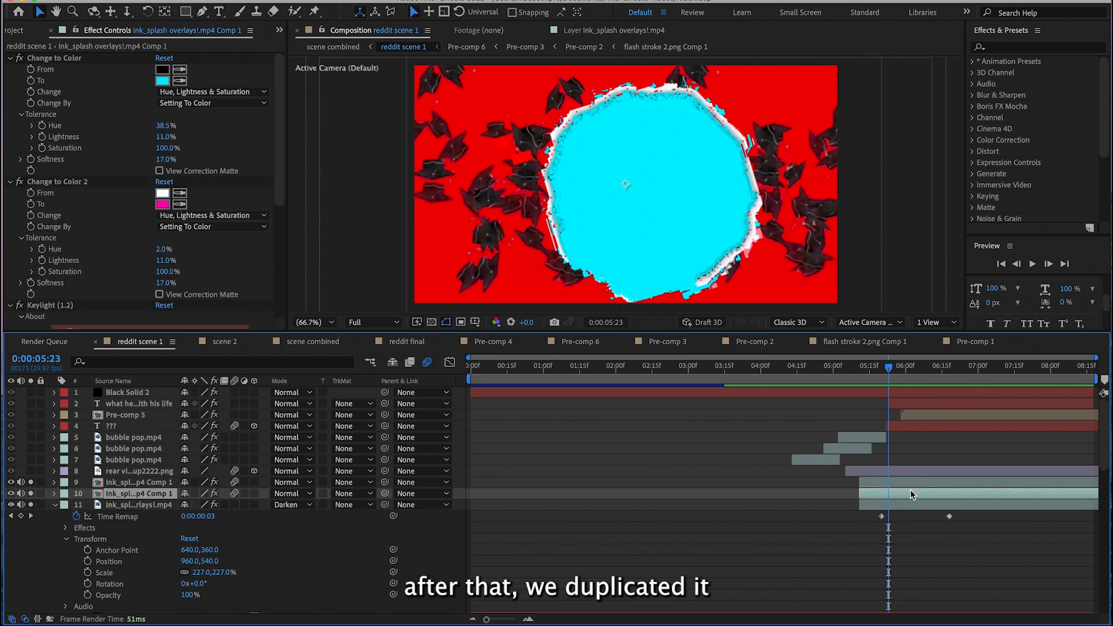
double_click(112, 495)
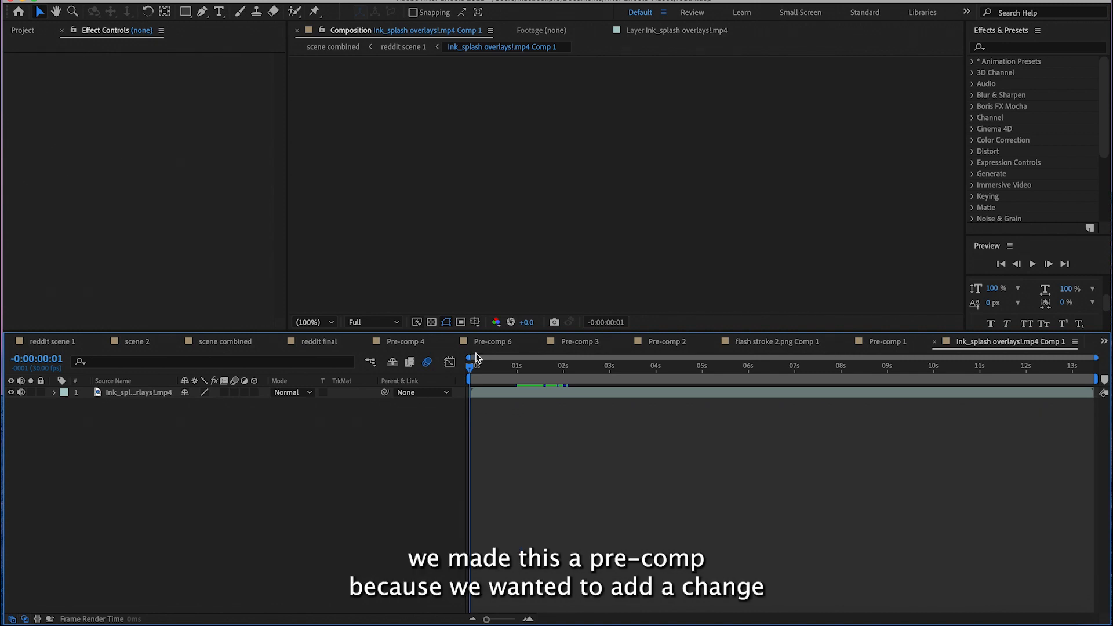
drag(470, 360, 531, 366)
click(54, 392)
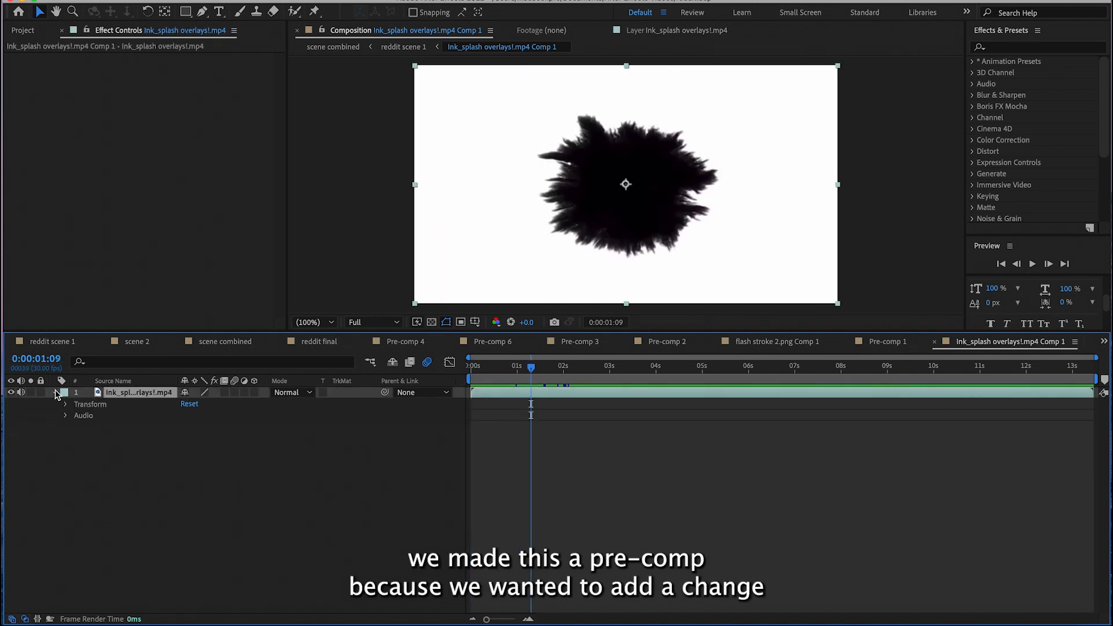
click(55, 393)
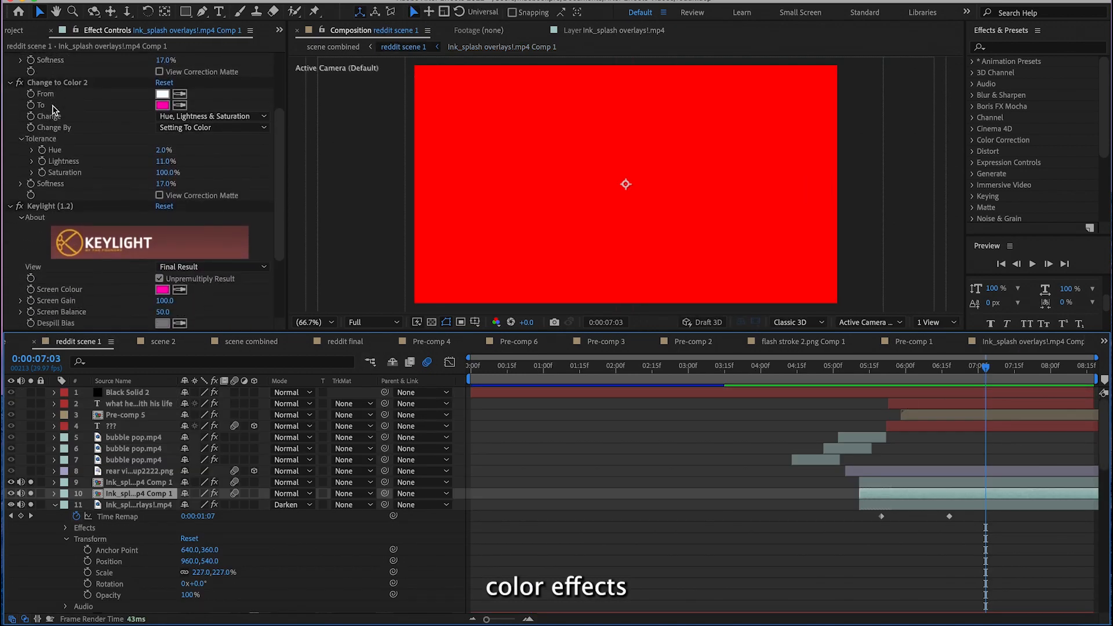
- Unsolo ink splash comps 9 and 10, and solo them again one after the other to compare each layer up to 0:00:05:28
click(892, 367)
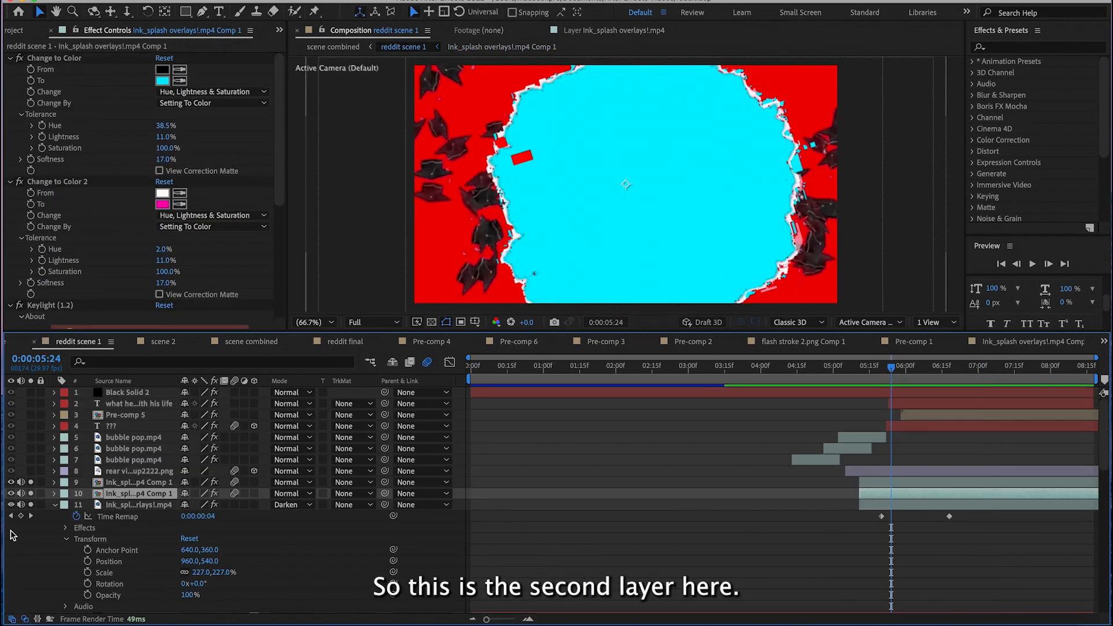
click(30, 482)
click(30, 493)
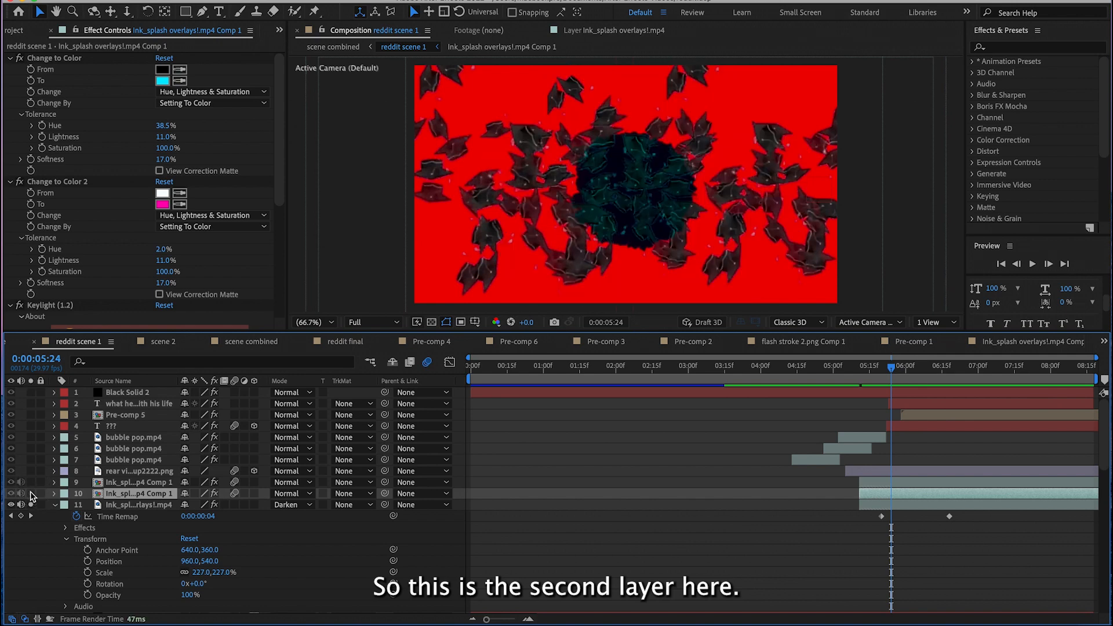
click(31, 493)
mouse_move(883, 377)
mouse_down()
mouse_move(942, 374)
mouse_move(892, 374)
mouse_up()
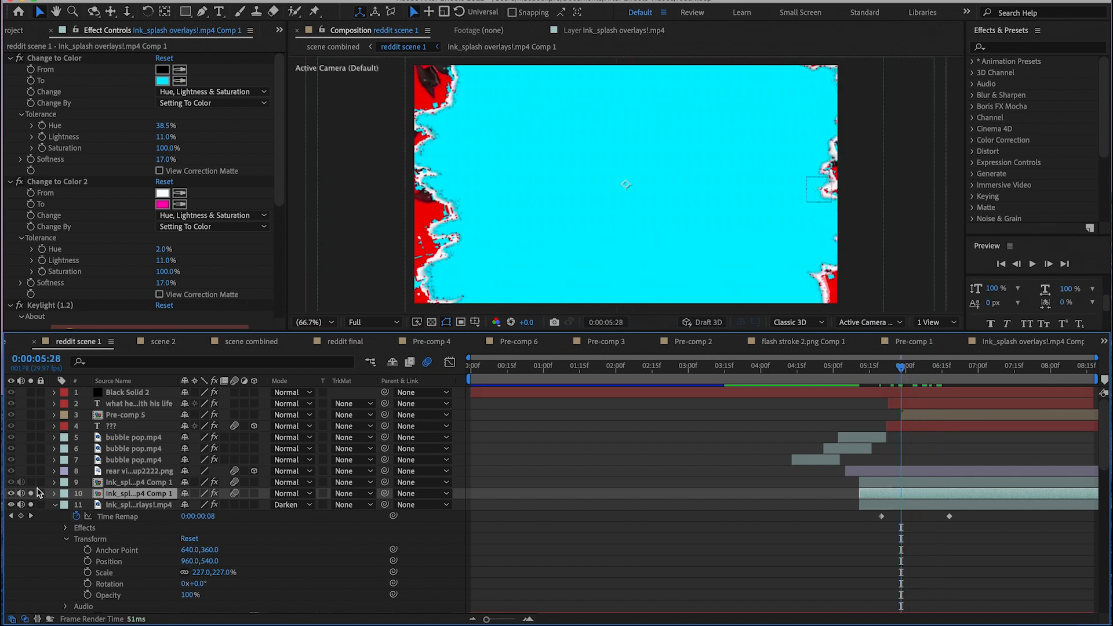
click(32, 485)
click(32, 484)
click(33, 484)
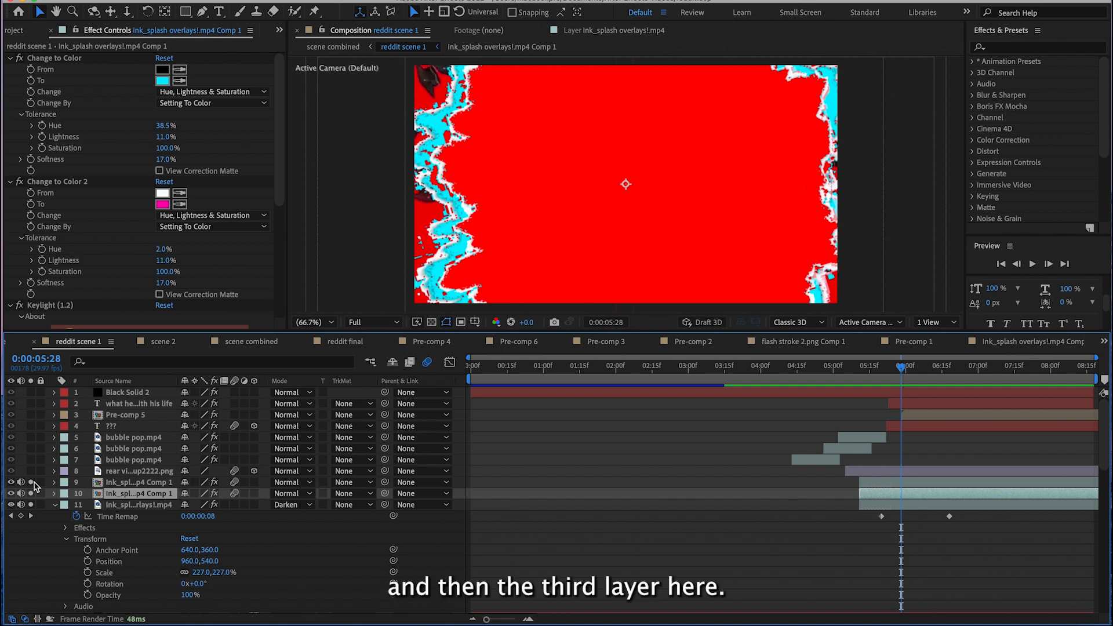
- Inspect the Change to Color effects and Keylight settings applied to the ink splash comp on layer 9
click(923, 486)
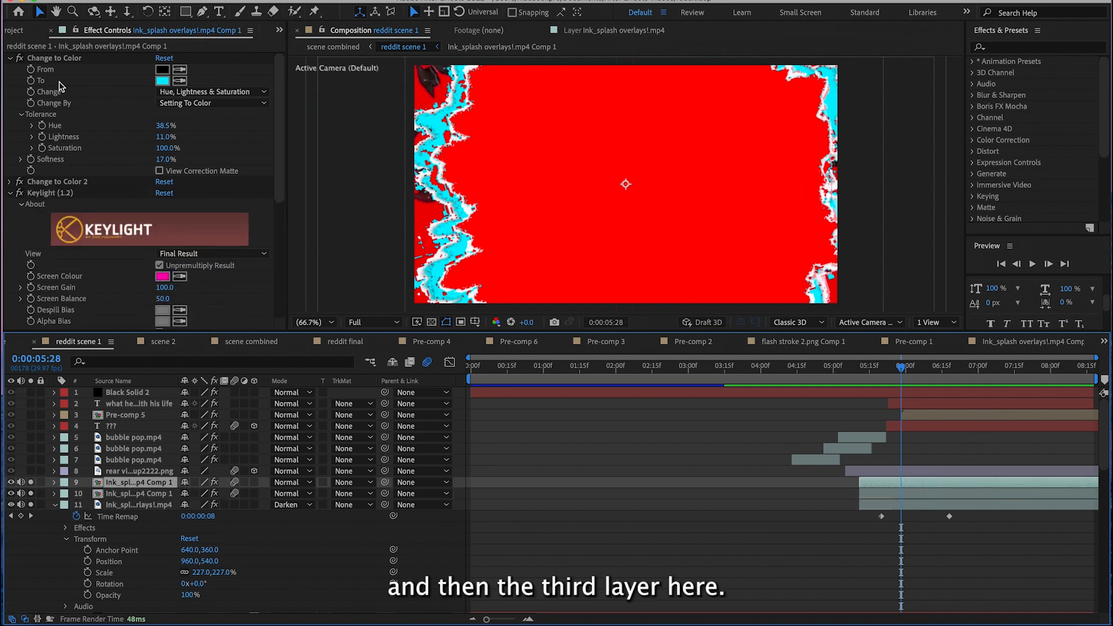
scroll(132, 232, down, 6)
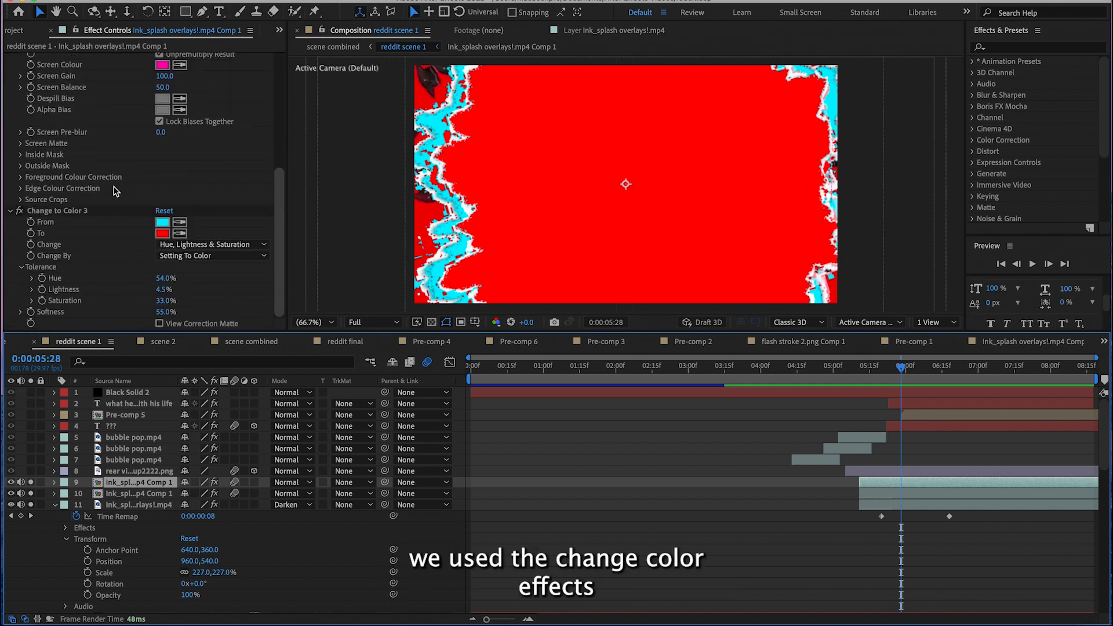
click(42, 211)
scroll(55, 179, up, 5)
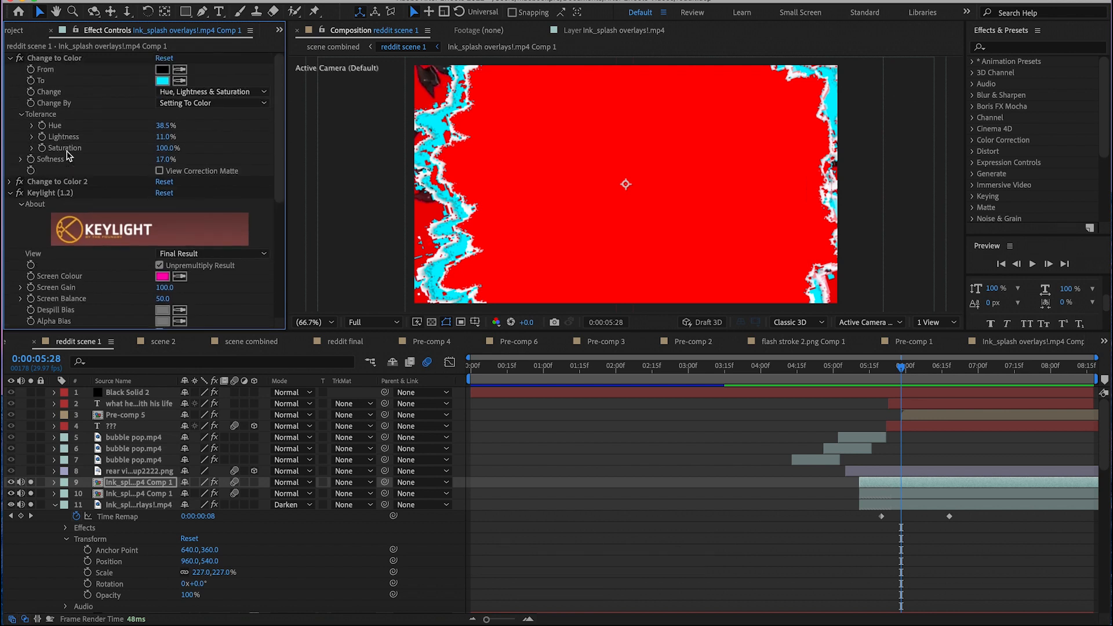
click(53, 181)
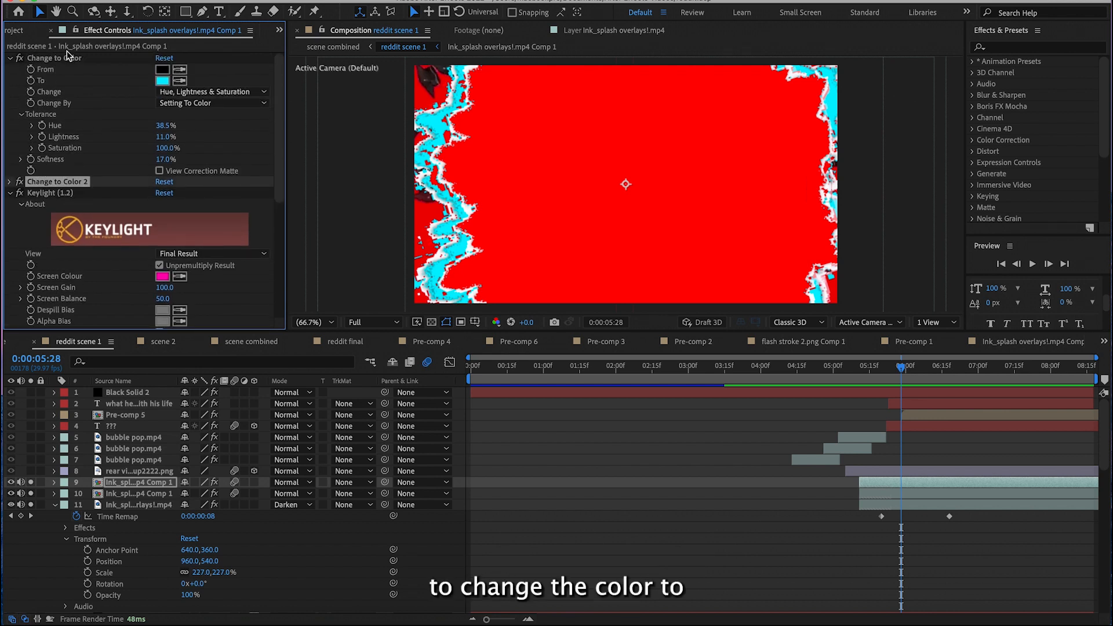
- Solo the rear view man image on layer 8 and preview it over the red background from 0:00:06:14 back to 0:00:06:09
click(67, 58)
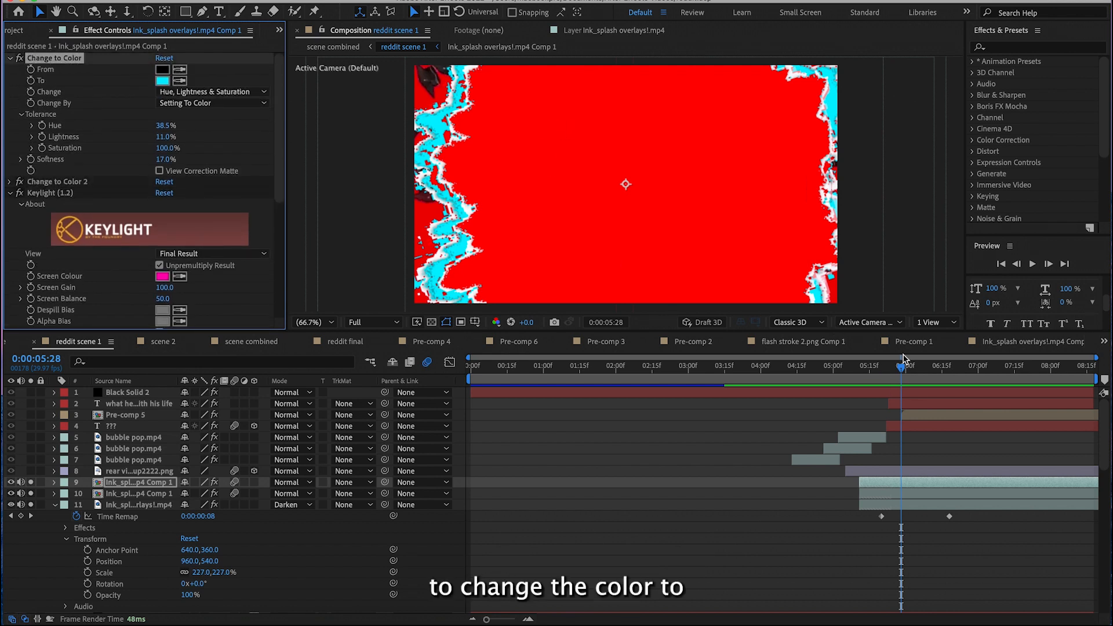
mouse_move(909, 369)
mouse_down()
mouse_move(886, 369)
mouse_move(938, 370)
mouse_up()
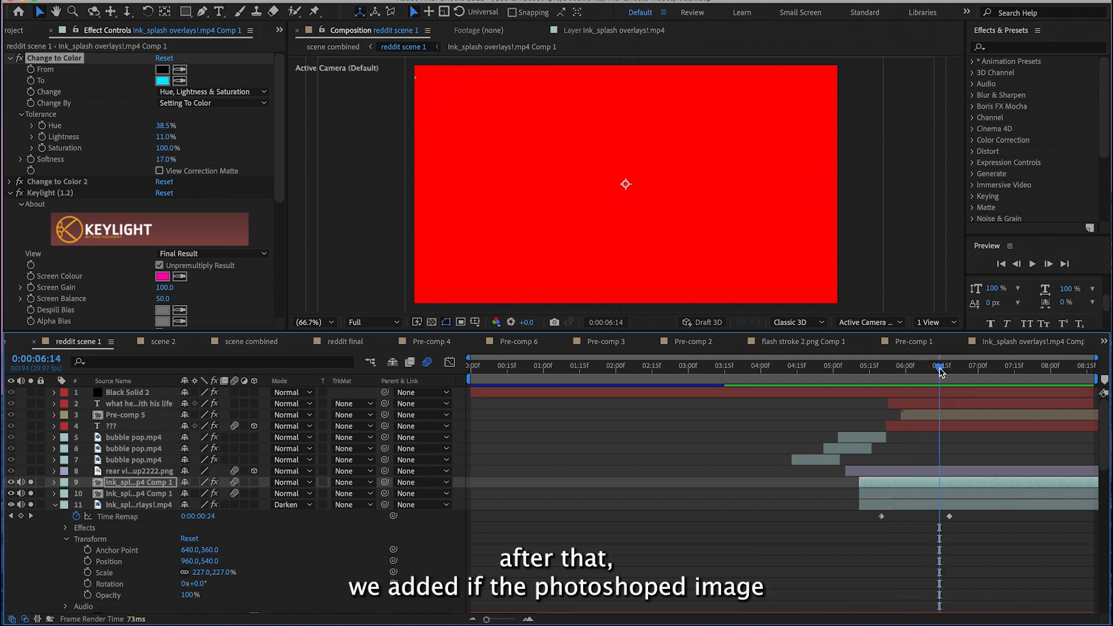
click(31, 470)
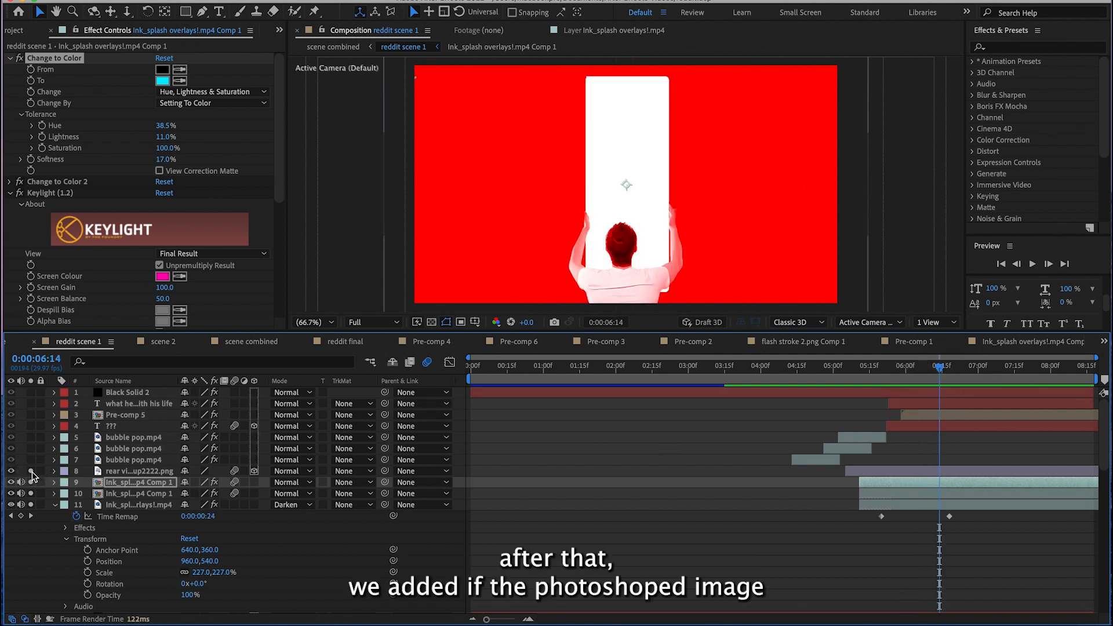
mouse_move(939, 367)
mouse_down()
mouse_move(902, 377)
mouse_move(956, 380)
mouse_move(911, 383)
mouse_move(926, 380)
mouse_up()
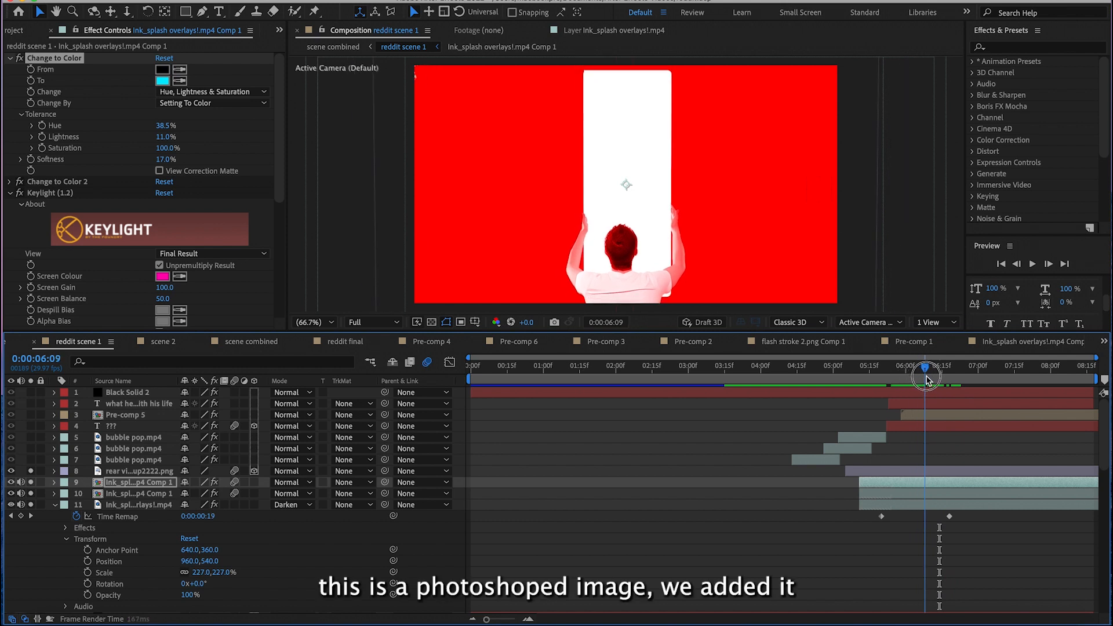
- Expand layer 8's Transform properties and examine its 3D position, scale, X rotation and opacity keyframes up to 0:00:06:17
click(135, 471)
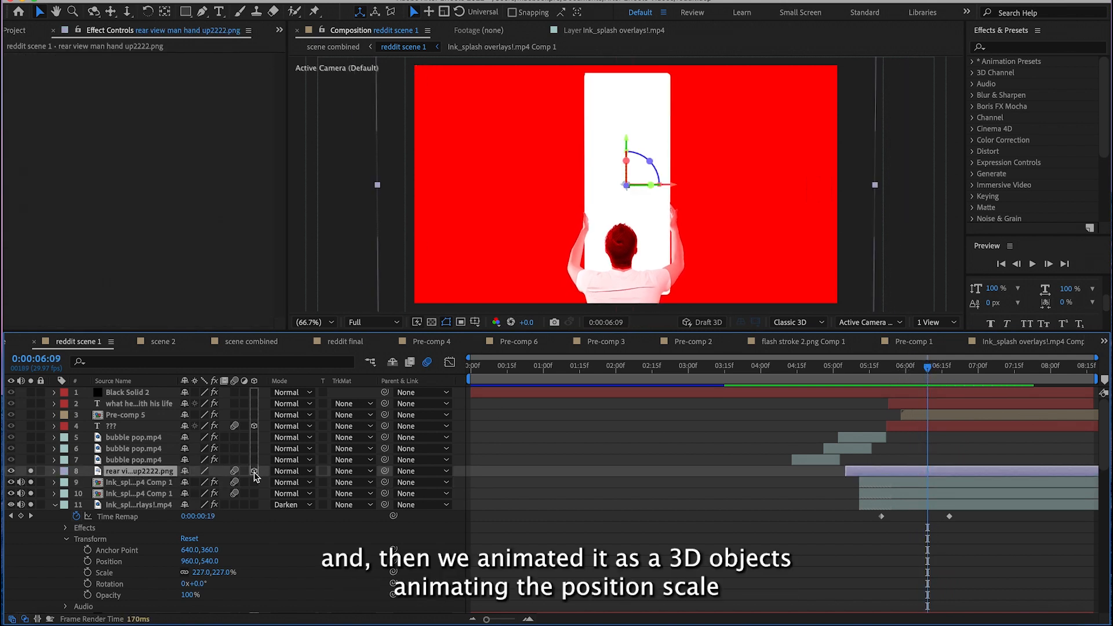
click(54, 472)
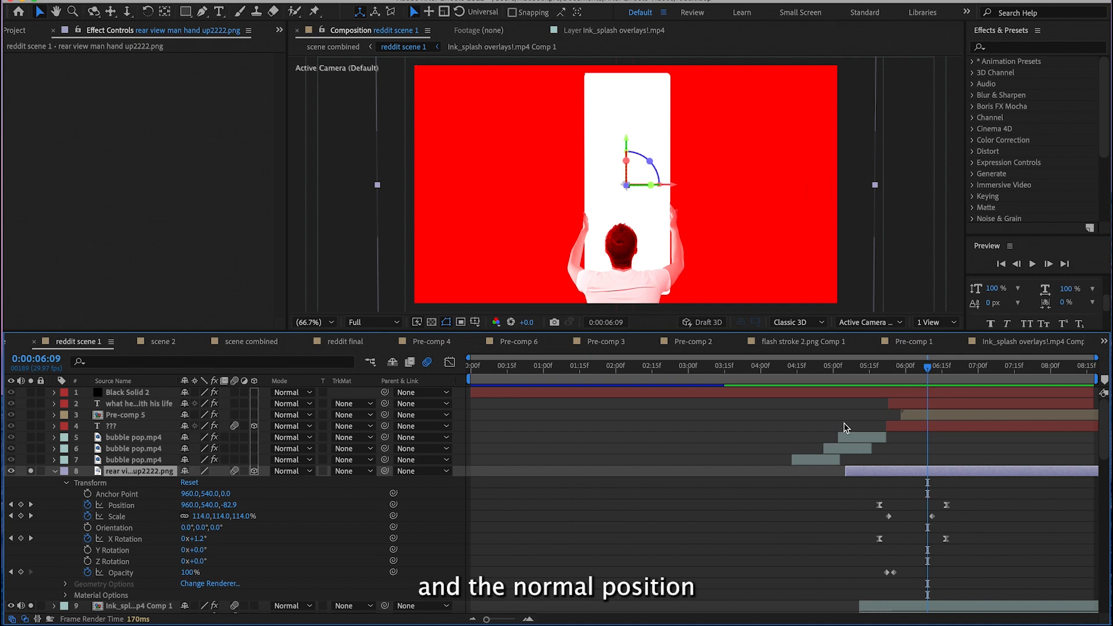
mouse_move(927, 369)
mouse_down()
mouse_move(879, 377)
mouse_move(946, 381)
mouse_up()
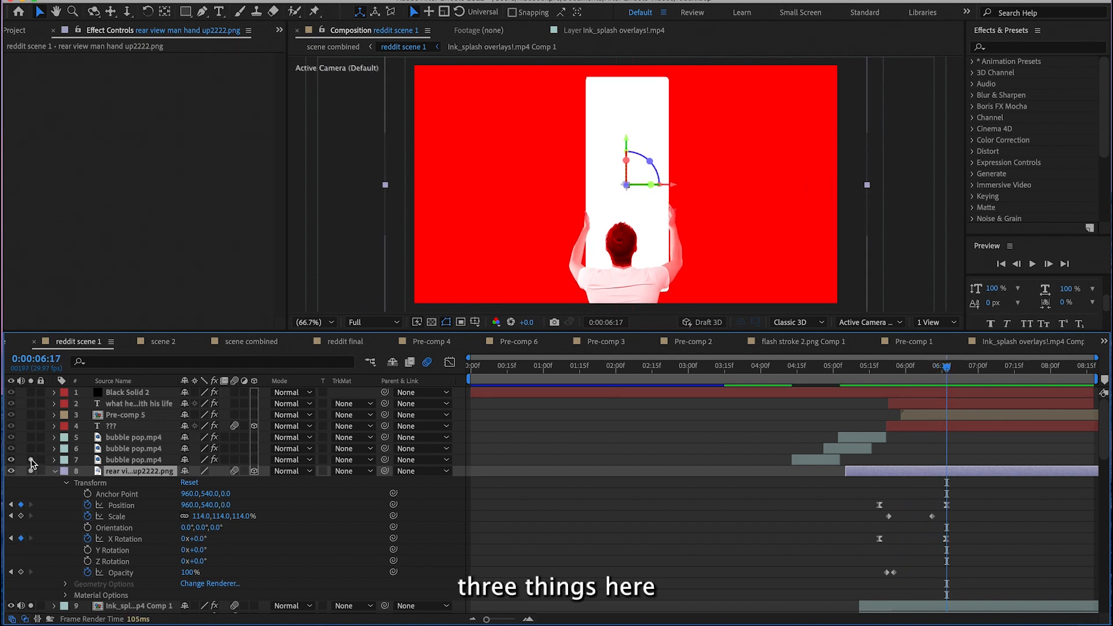
- Solo the three bubble pop layers and inspect layer 5's green-screen footage at 0:00:05:12, returning to the reddit scene 1 view
click(841, 366)
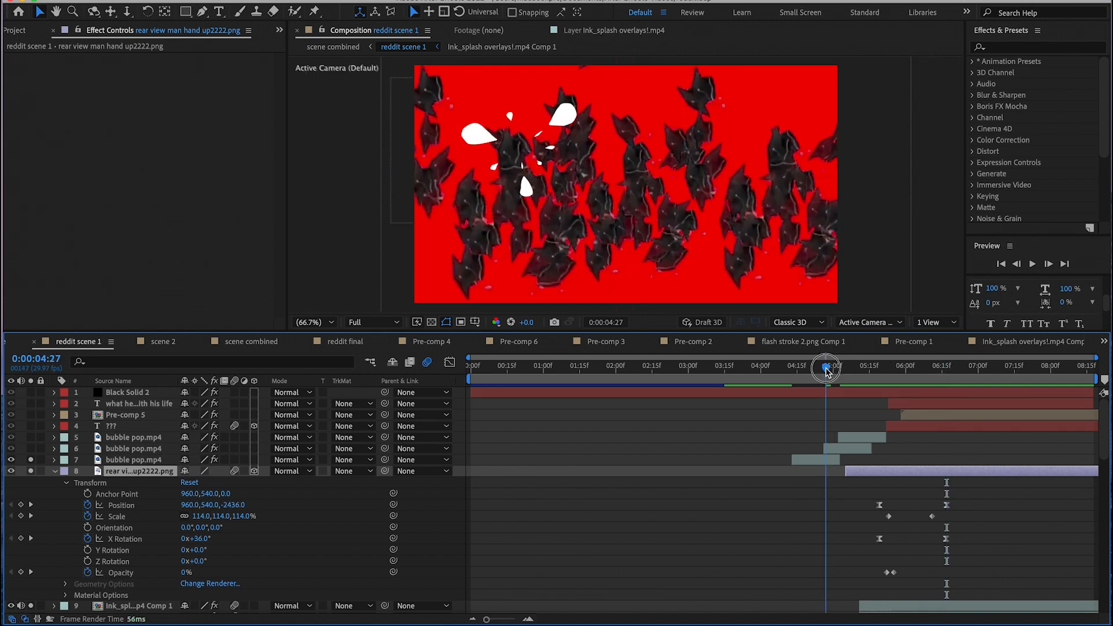
drag(840, 366, 819, 365)
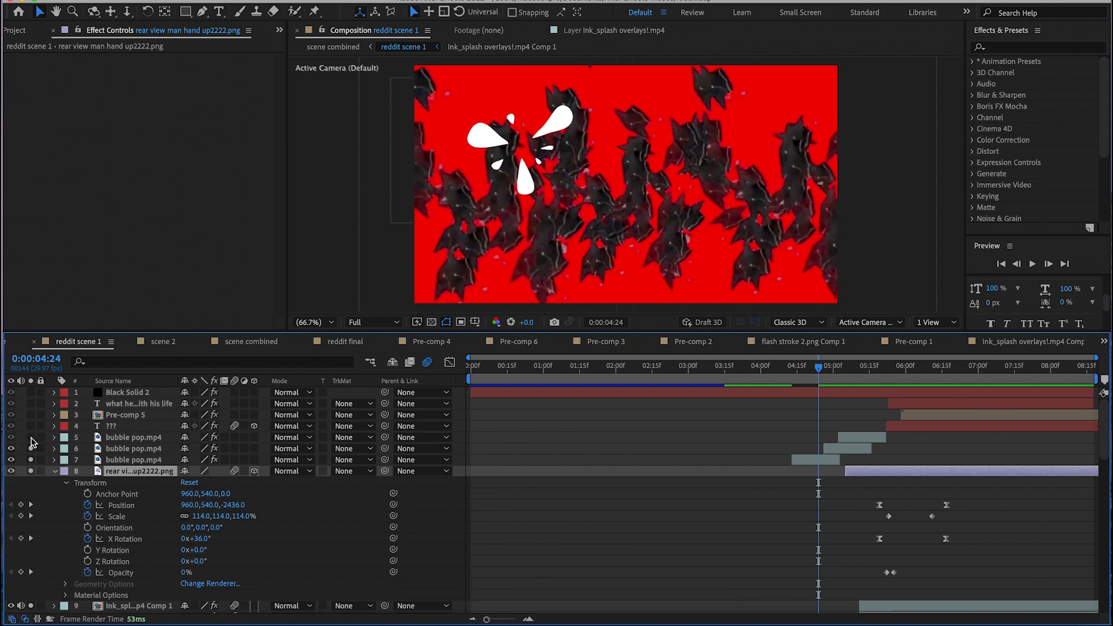
double_click(130, 441)
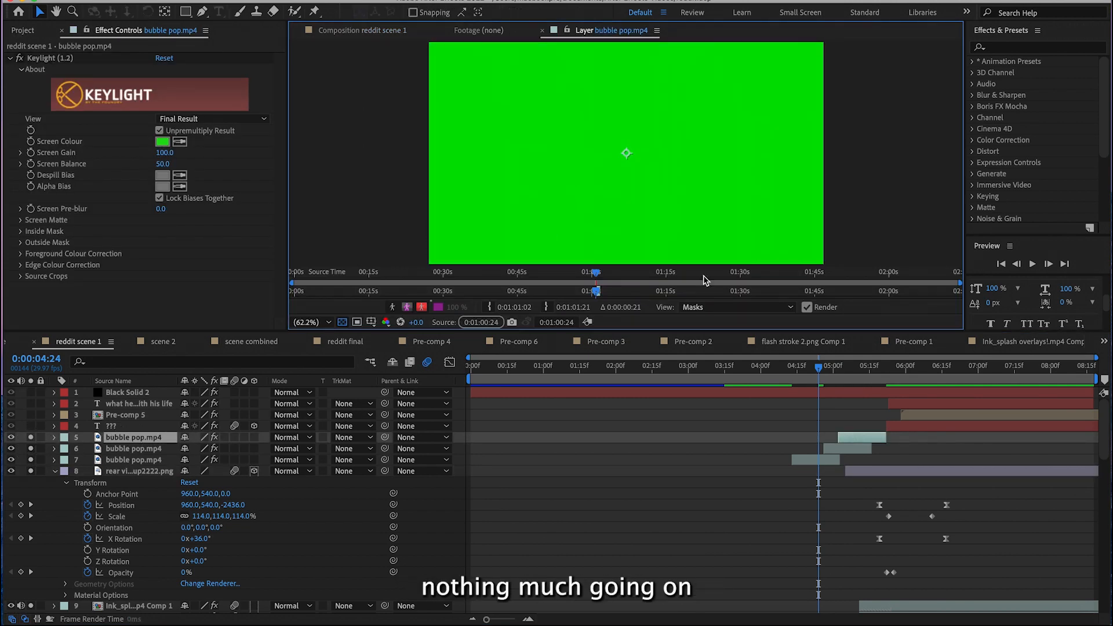
drag(832, 374, 862, 369)
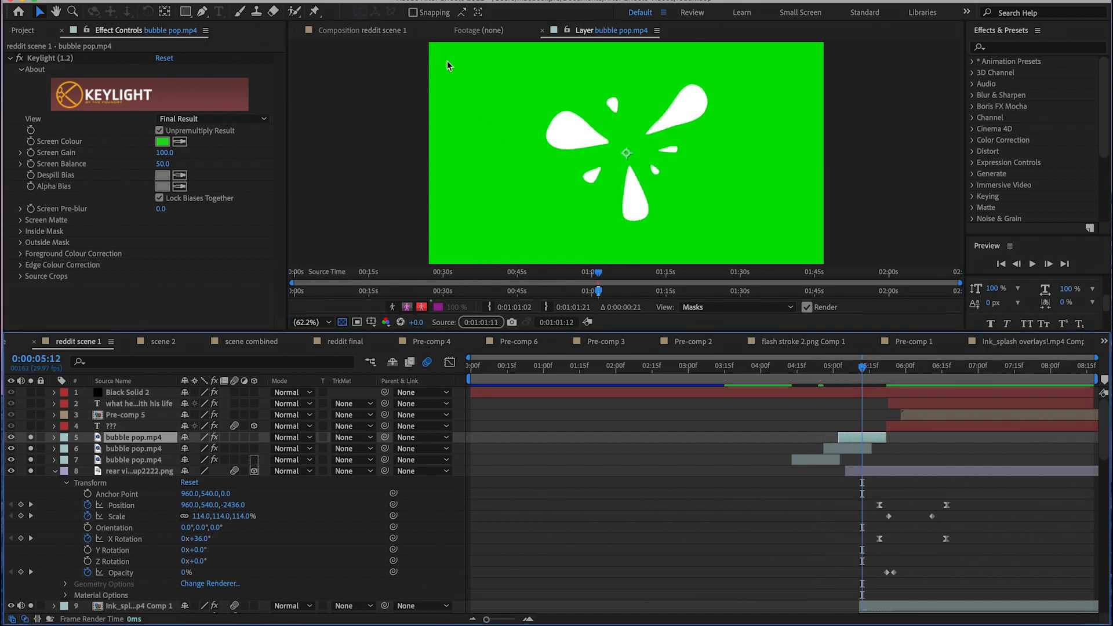
click(401, 32)
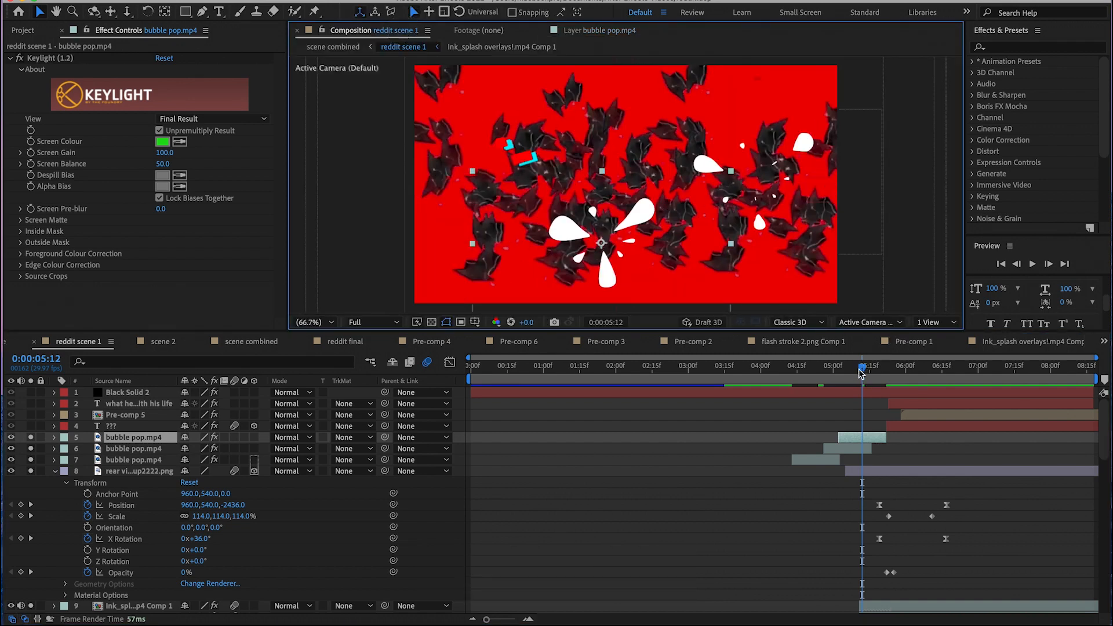
- Solo the ??? text on layer 4 at 0:00:07:03 and check the question marks back to 0:00:06:18
drag(862, 369, 985, 371)
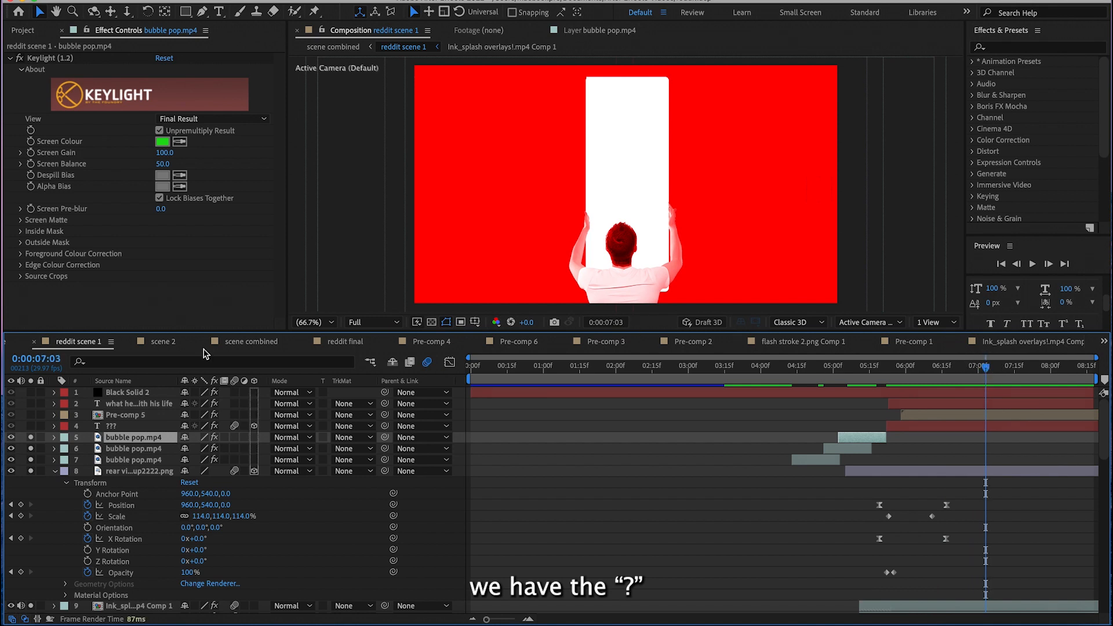
click(30, 426)
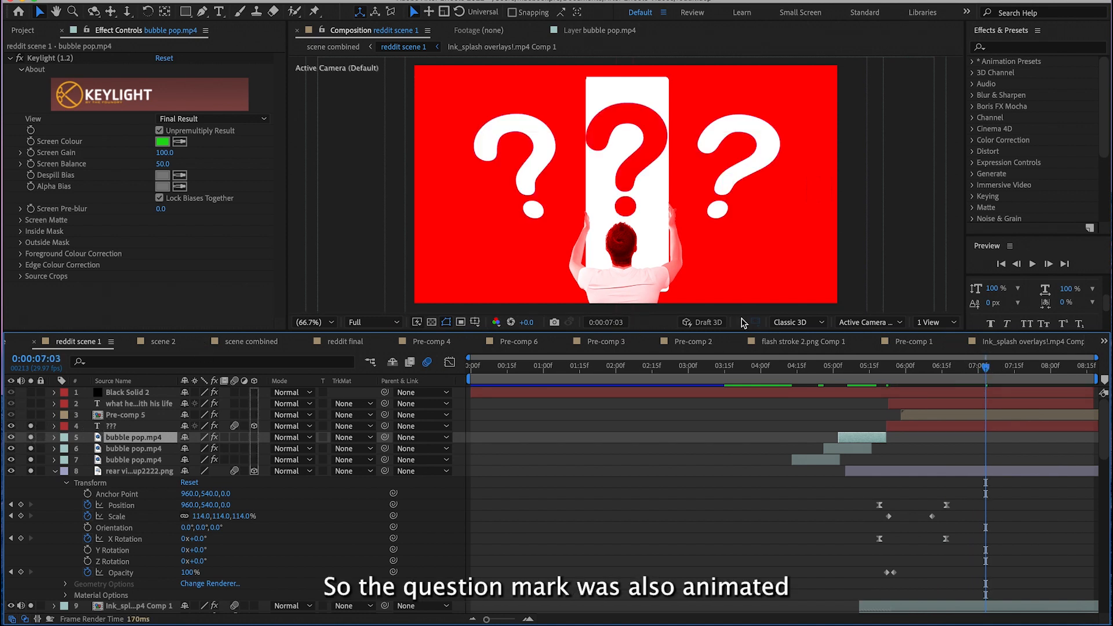
mouse_move(953, 369)
mouse_down()
mouse_move(929, 367)
mouse_move(948, 367)
mouse_up()
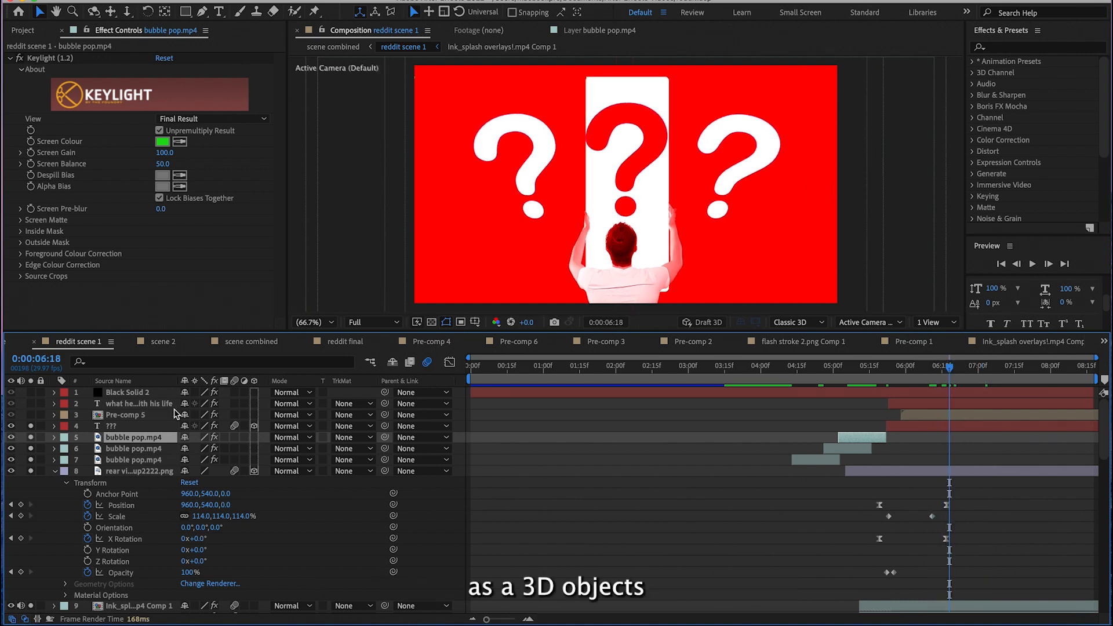
- Examine the ??? layer's Warp effect and its position, scale, X rotation and opacity keyframes around 0:00:06:16, then collapse the layer
click(110, 426)
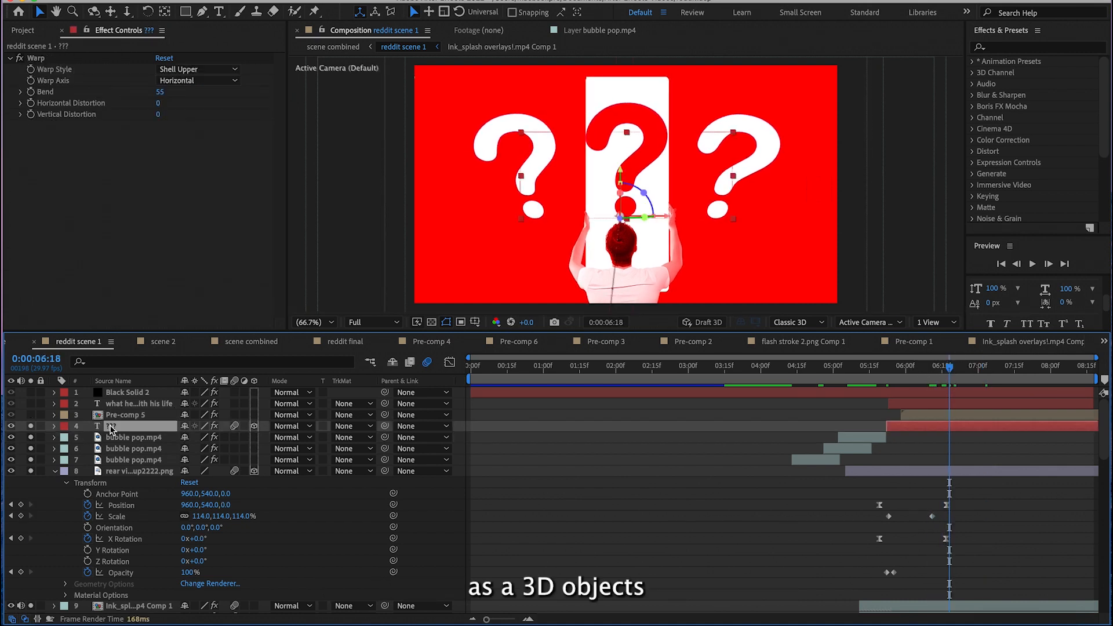
click(54, 427)
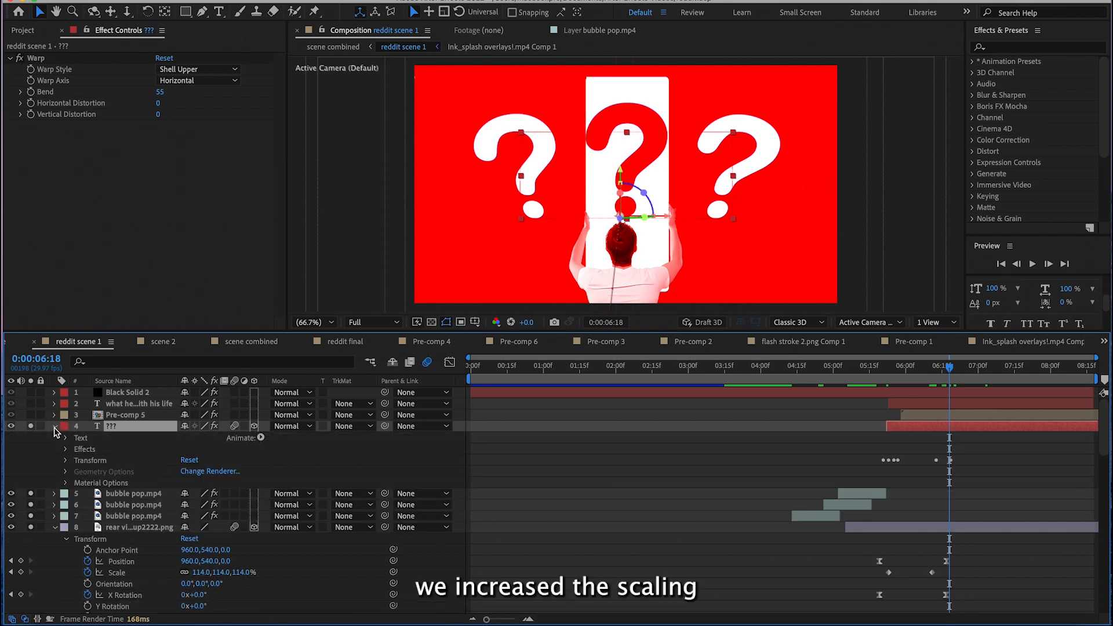
click(66, 460)
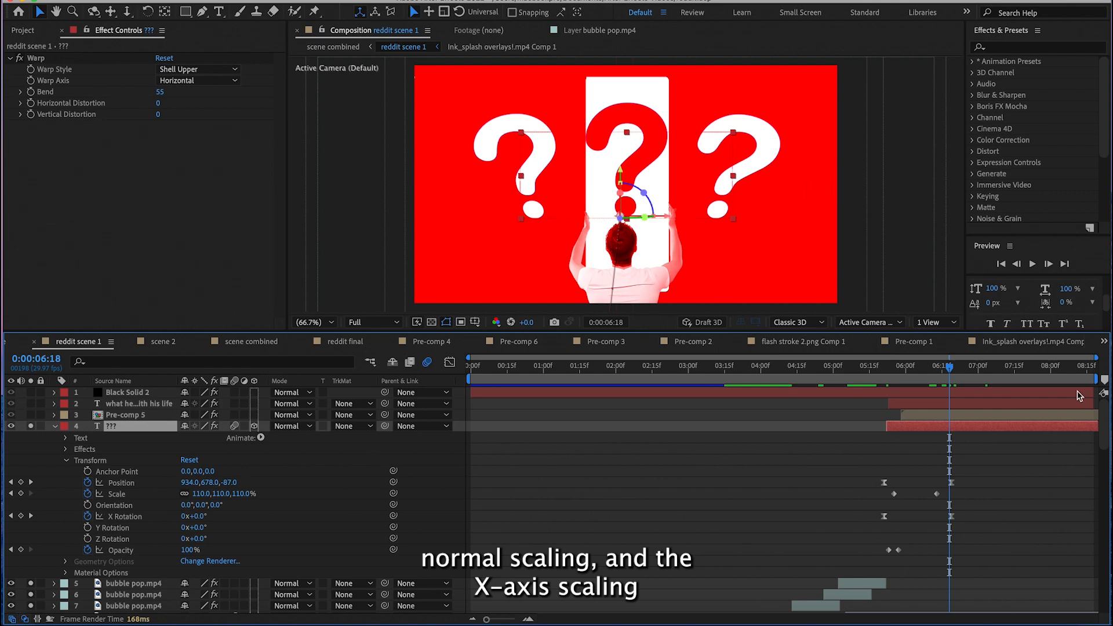
mouse_move(946, 377)
mouse_down()
mouse_move(895, 378)
mouse_move(969, 387)
mouse_move(945, 384)
mouse_up()
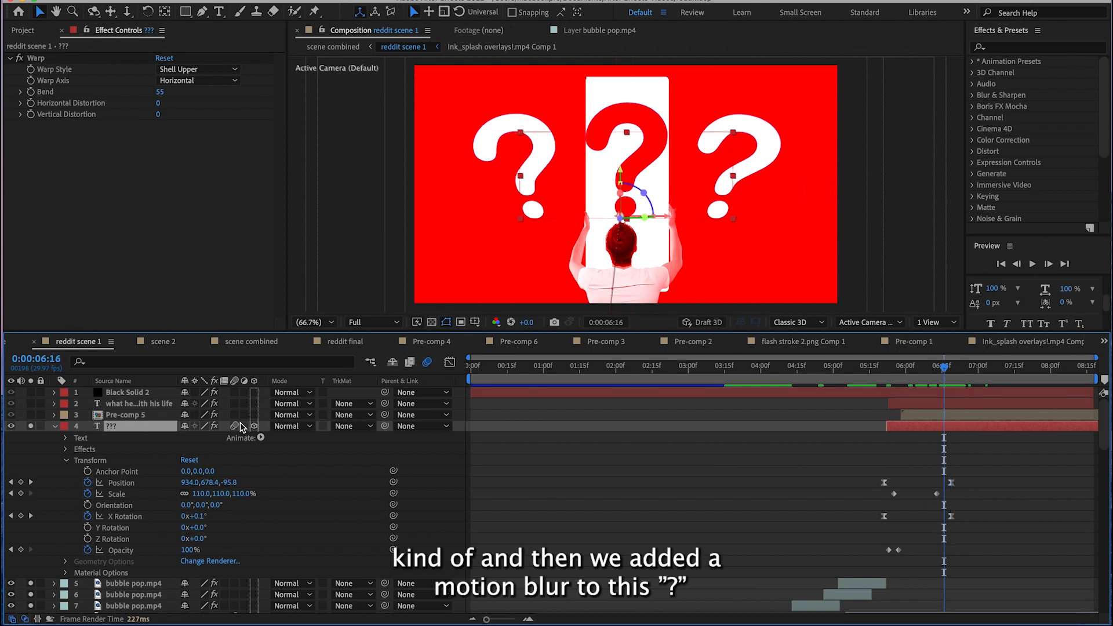
click(63, 427)
click(54, 430)
click(54, 427)
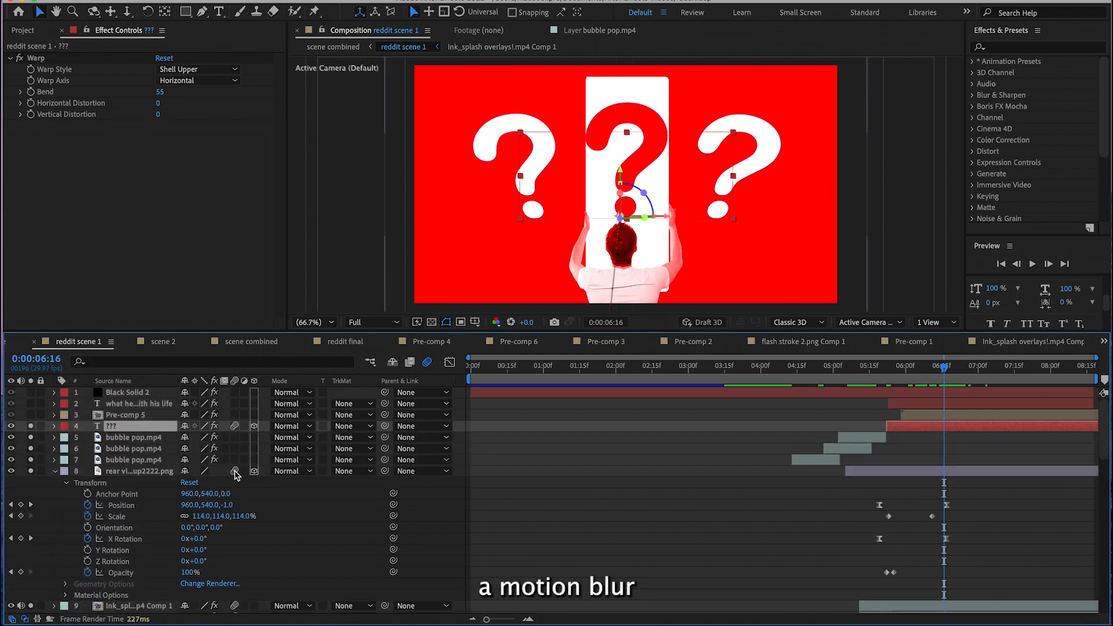
- Select the rear view man image on layer 8 and toggle its solo off and on to compare the frame
click(142, 470)
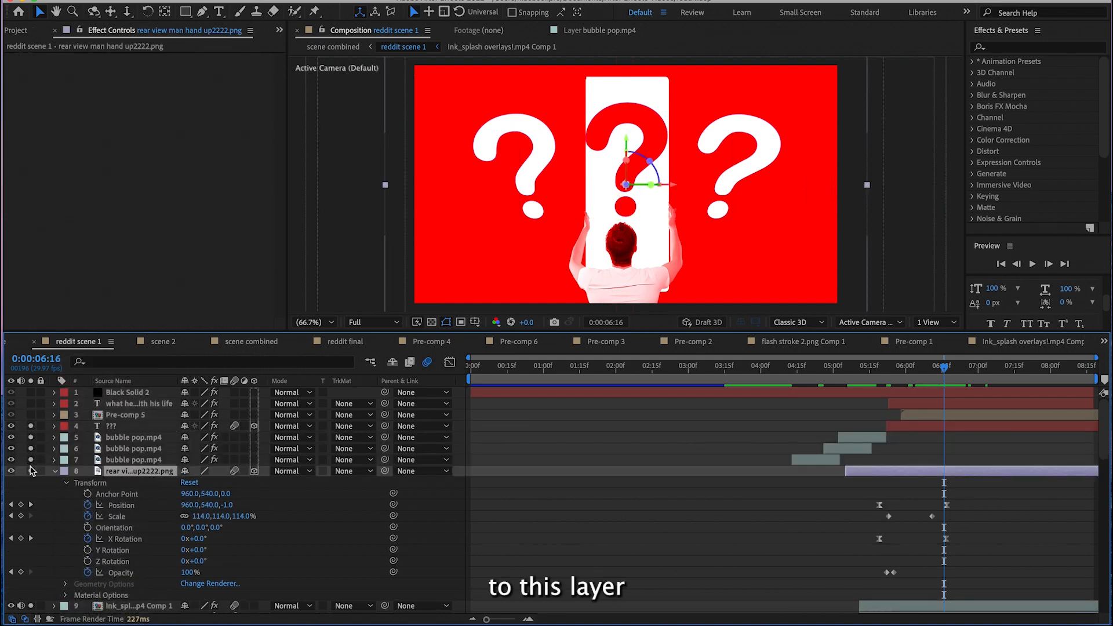
click(31, 471)
click(30, 471)
- Solo Pre-comp 5 on layer 3 and scrub through its opening from 0:00:06:20 to 0:00:07:13
click(953, 371)
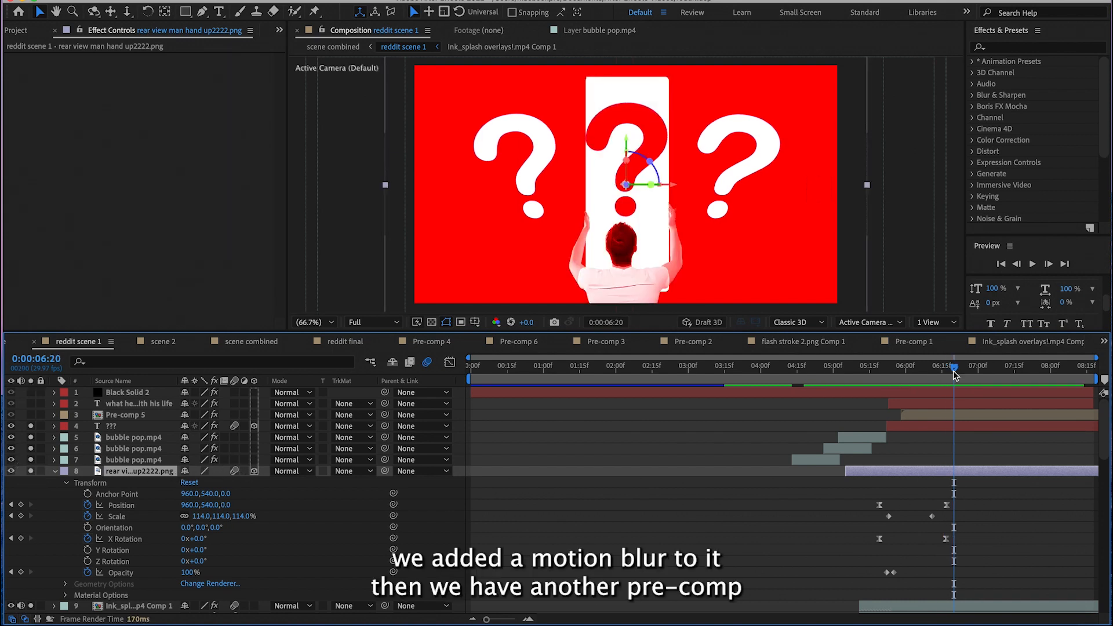
click(30, 414)
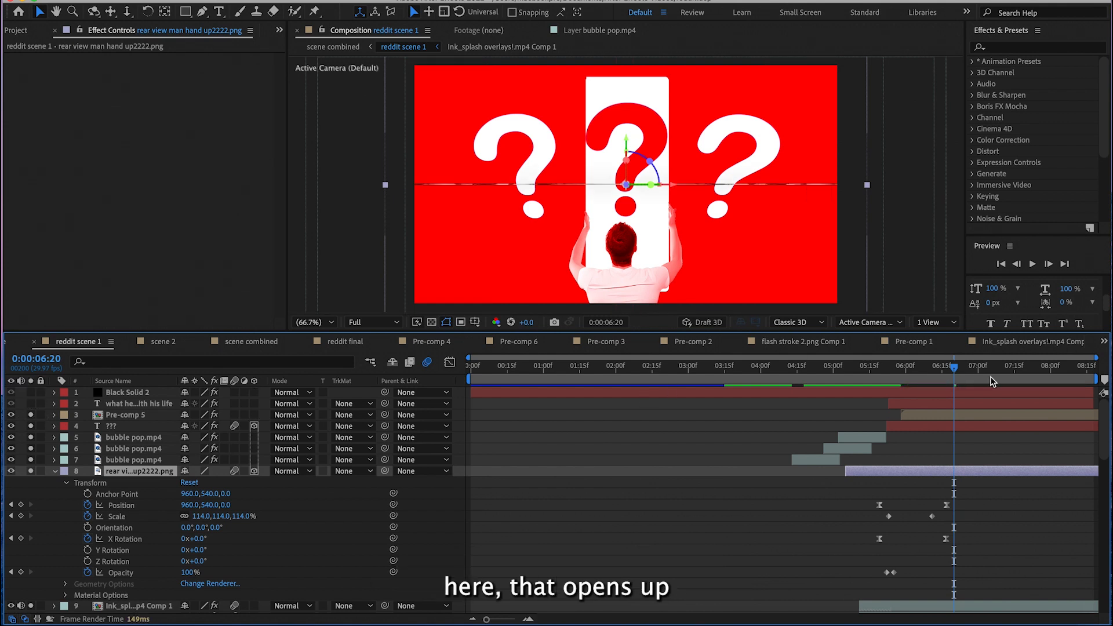
drag(954, 370, 1009, 382)
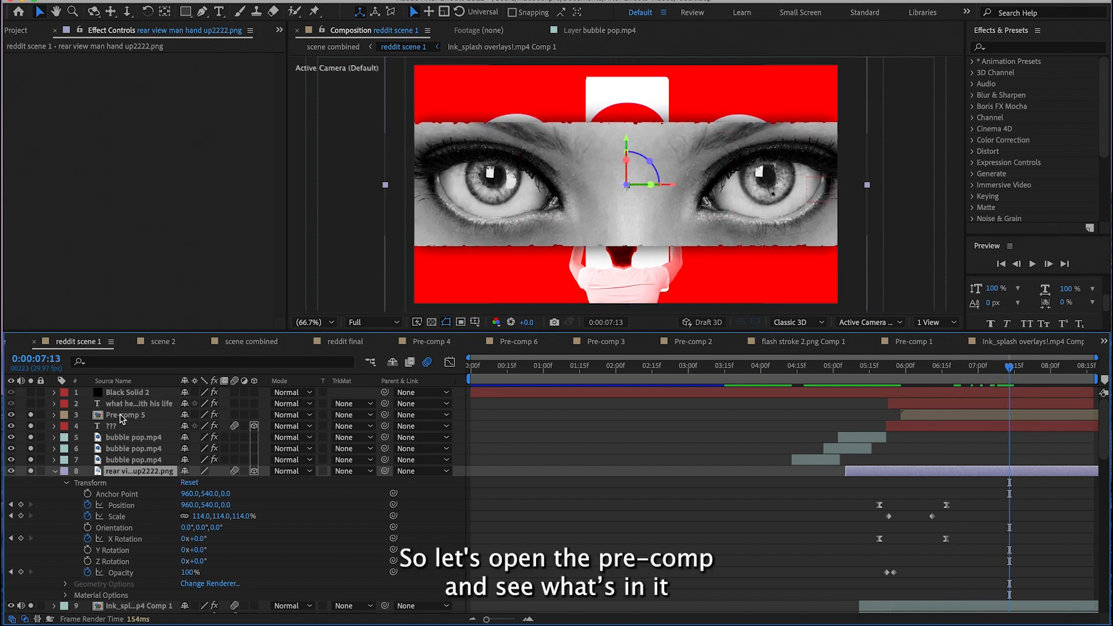
- Open Pre-comp 5, toggle the eyes image's visibility off and on, and check its animation from 0:00:06:29 to 0:00:07:12
double_click(119, 415)
drag(693, 366, 629, 387)
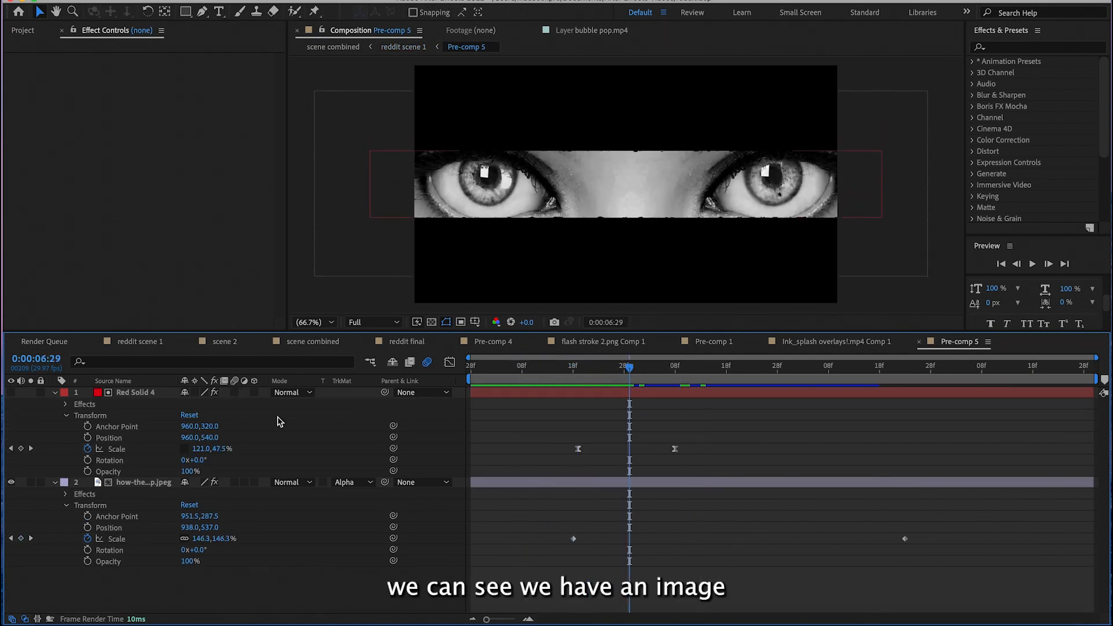
click(139, 482)
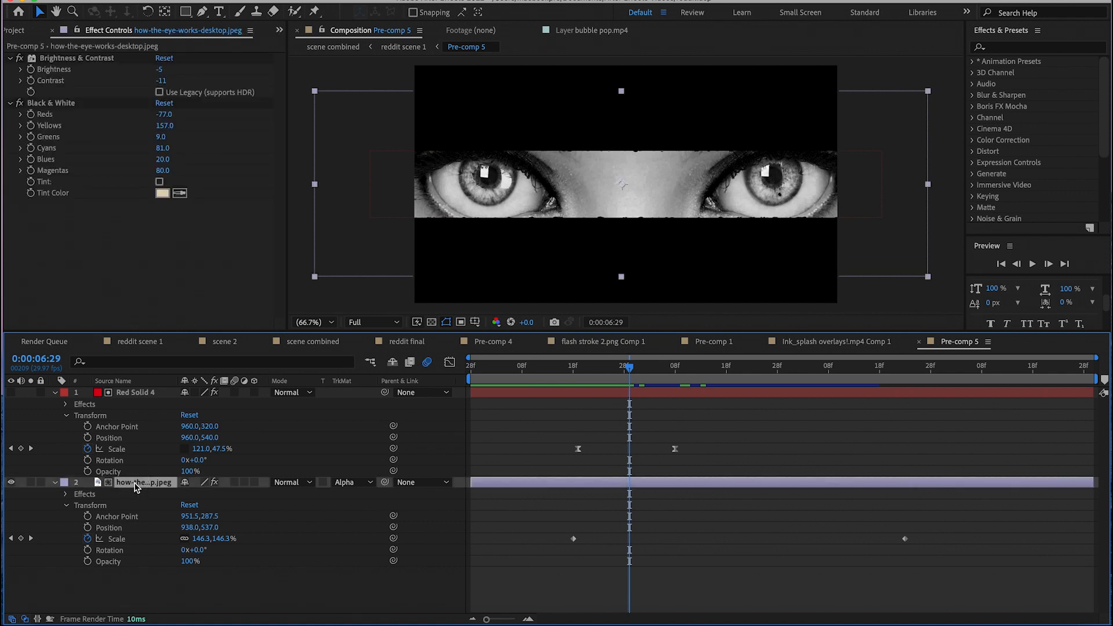
click(10, 482)
click(10, 482)
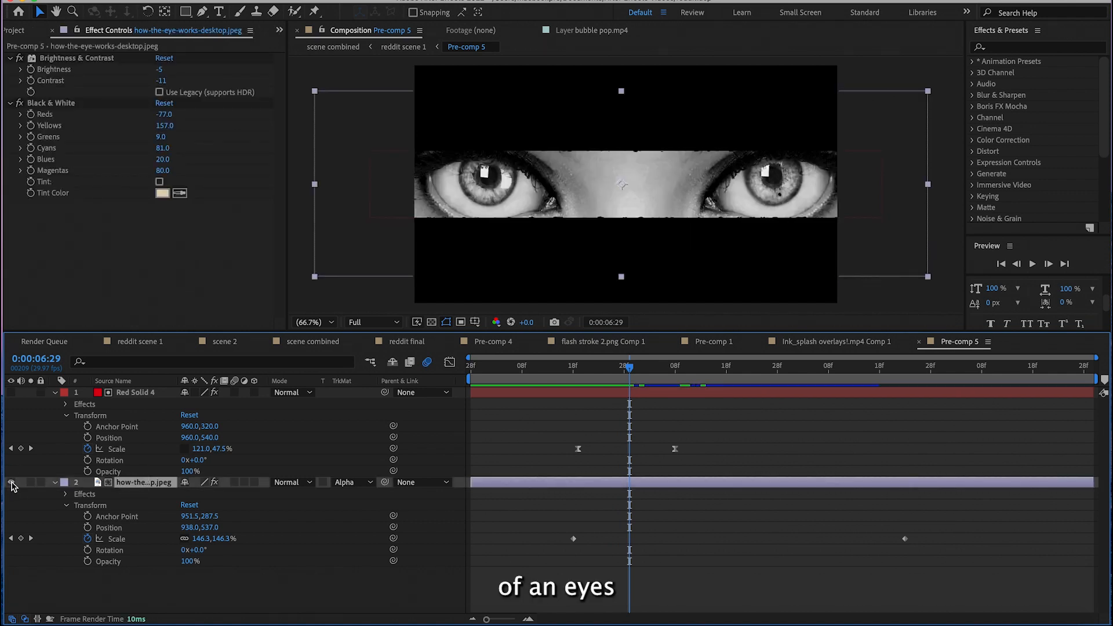
drag(631, 369, 695, 379)
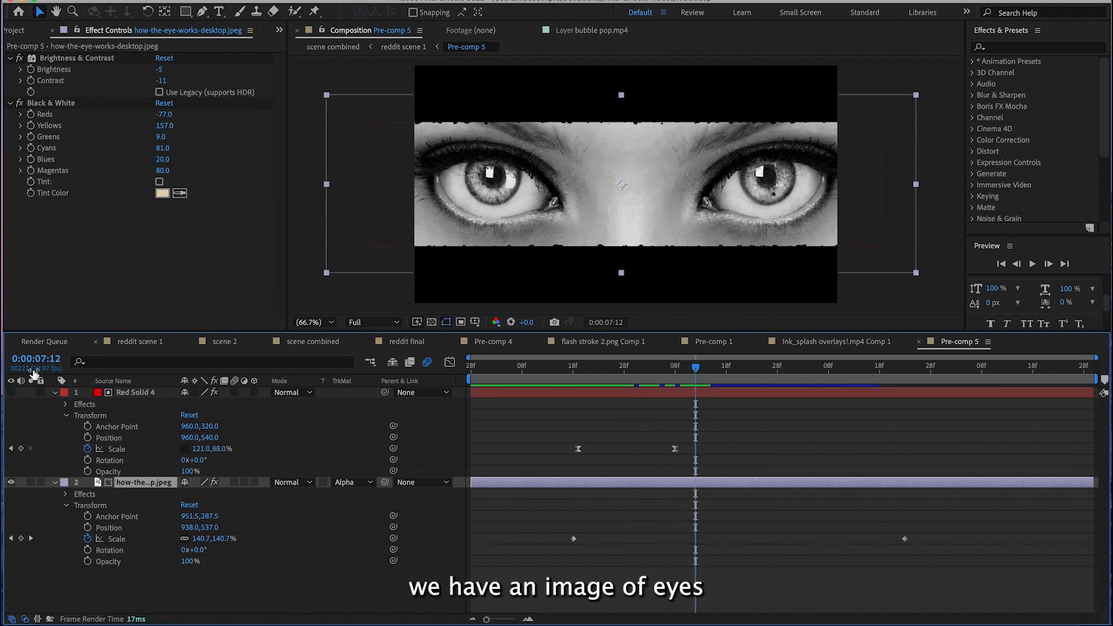
- Inspect Red Solid 4's Roughen Edges effect and its unlinked scale animation from 0:00:06:18 to 0:00:07:06
click(139, 394)
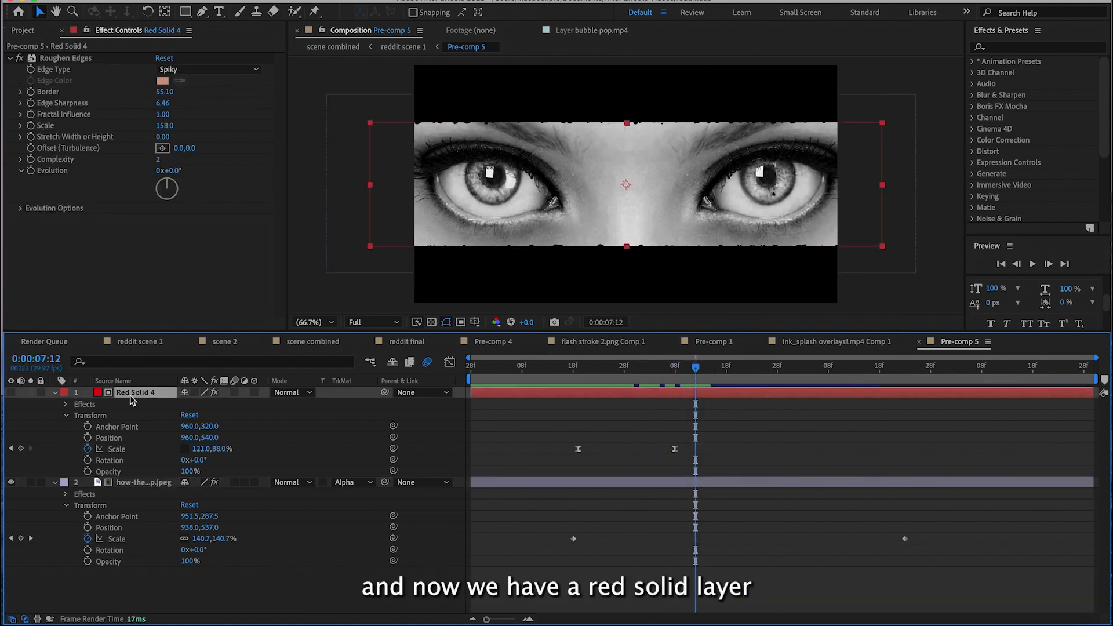
drag(698, 368, 573, 369)
click(629, 362)
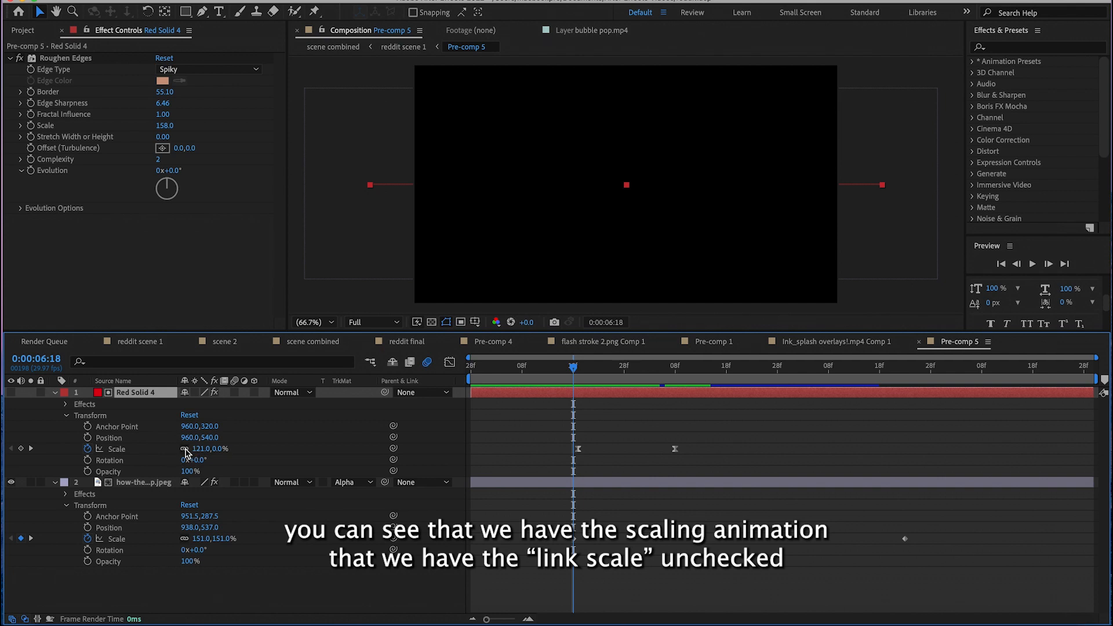
click(583, 374)
drag(584, 378, 670, 374)
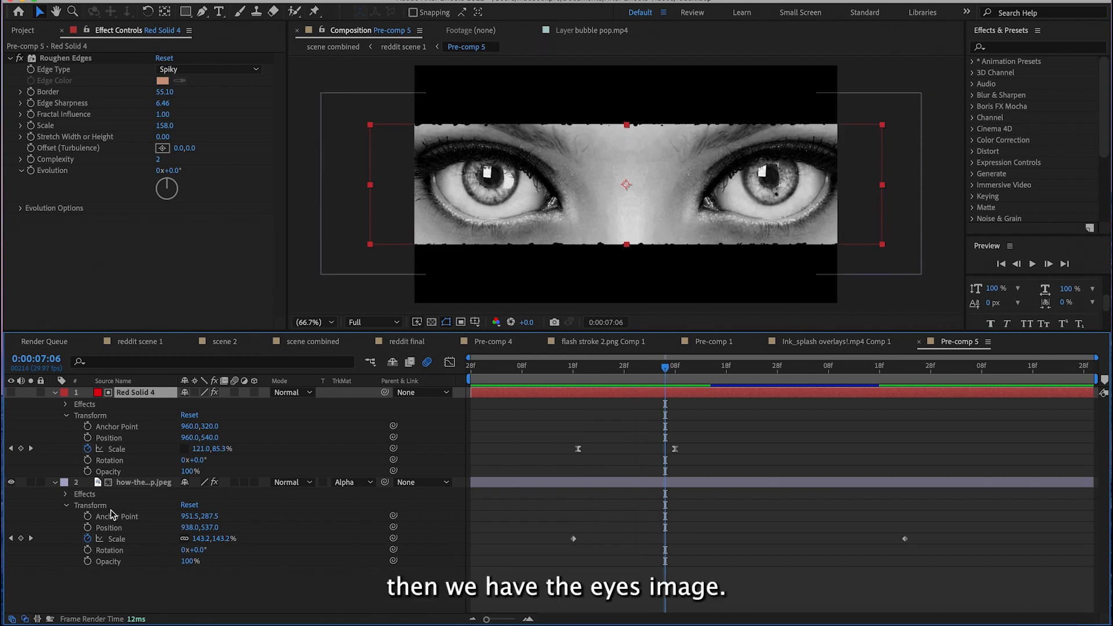
- Solo the eyes image on layer 2, set its track matte to No Track Matte, and check it at 0:00:07:06
click(124, 486)
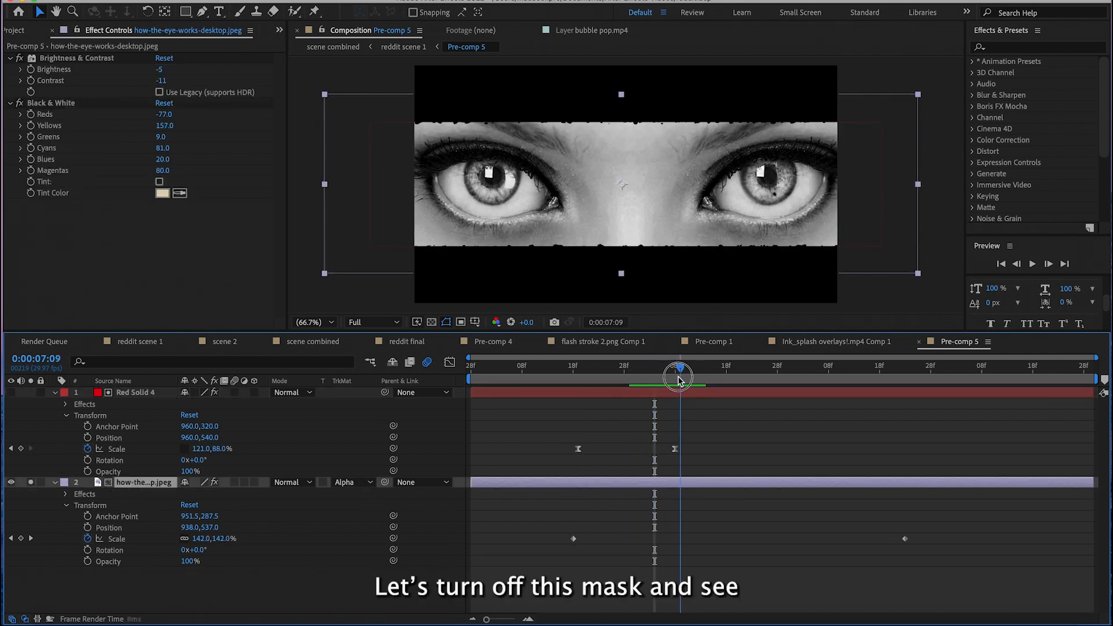
drag(681, 378, 665, 377)
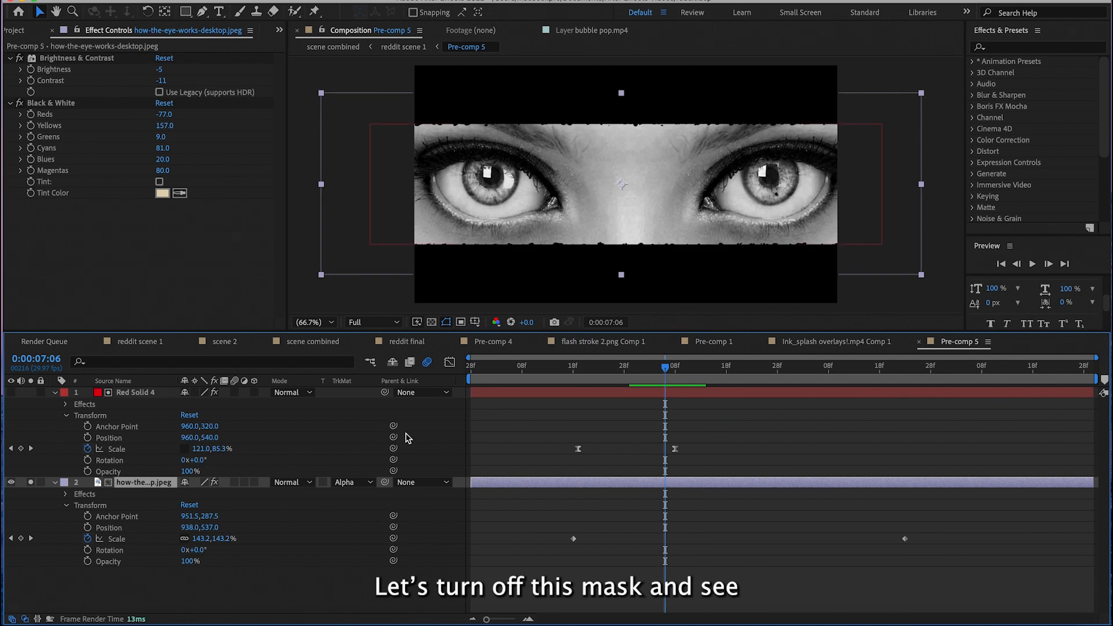
click(351, 482)
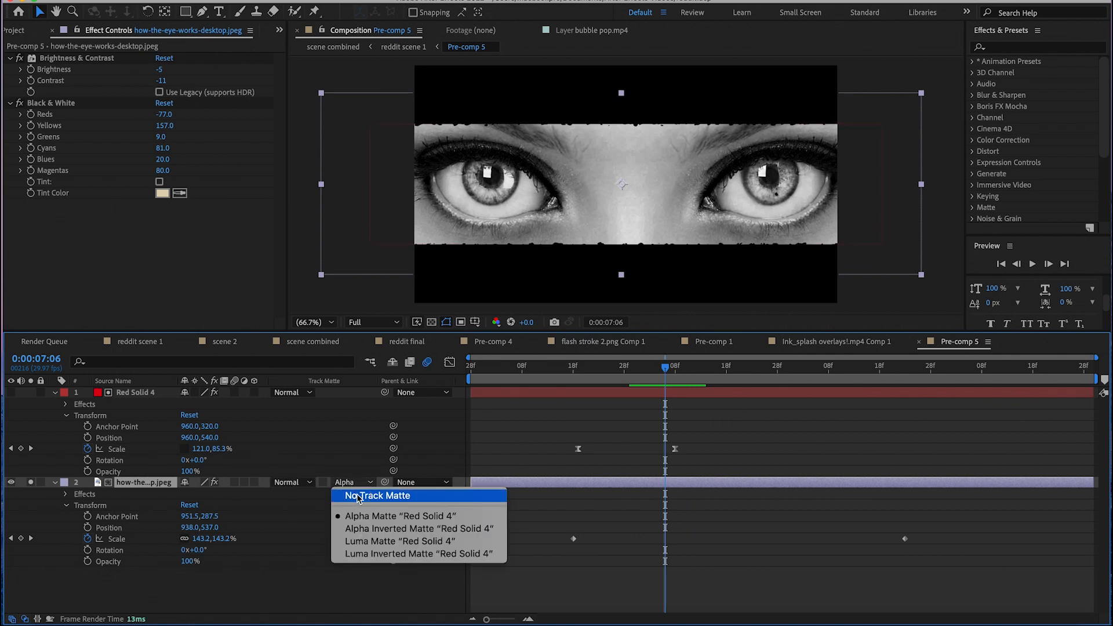
click(358, 496)
drag(666, 367, 666, 390)
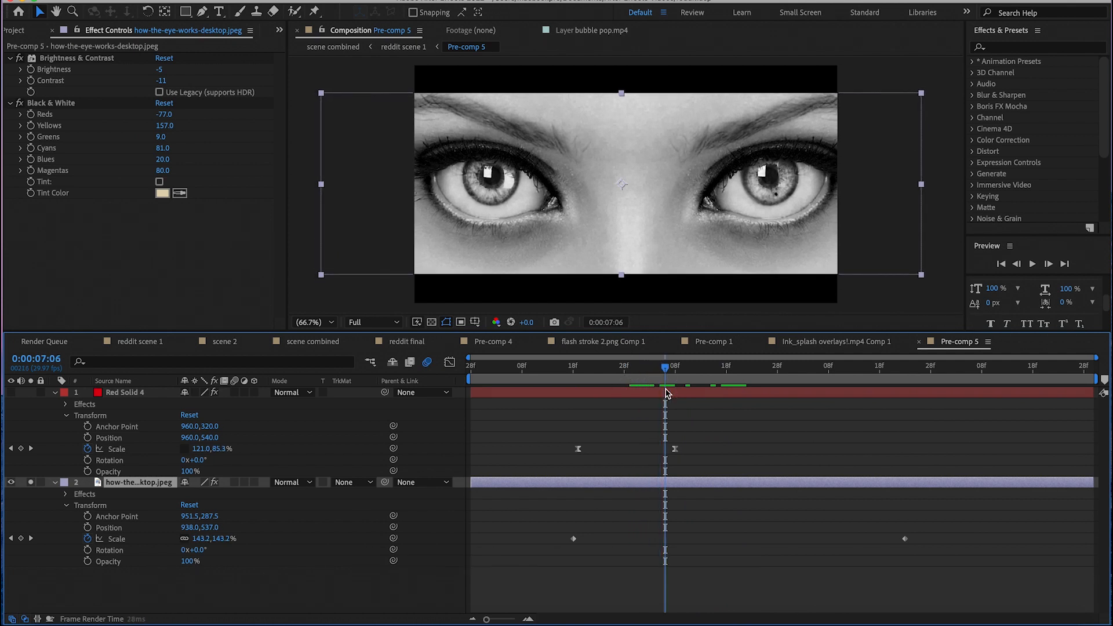
- Set the eyes image's track matte to Alpha Matte "Red Solid 4" and check the masked result at 0:00:07:04
click(355, 487)
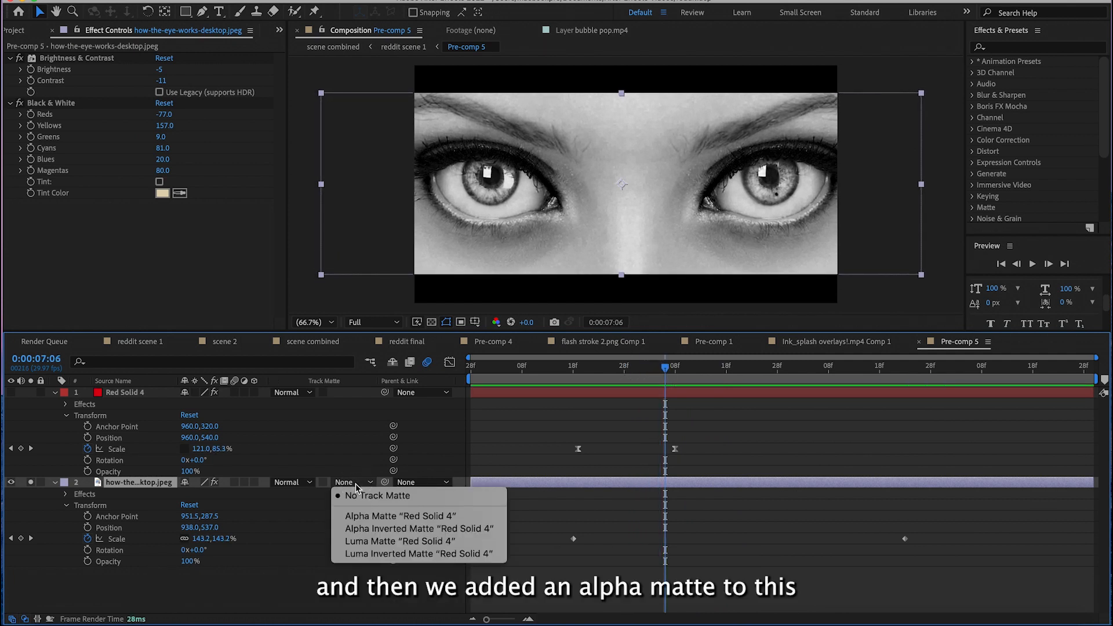
click(381, 517)
mouse_move(666, 367)
mouse_down()
mouse_move(638, 367)
mouse_move(654, 373)
mouse_up()
- Compare Red Solid 4 with its Roughen Edges effect off and on, and scrub the eyes' scaling between 0:00:06:22 and 0:00:07:17
click(593, 392)
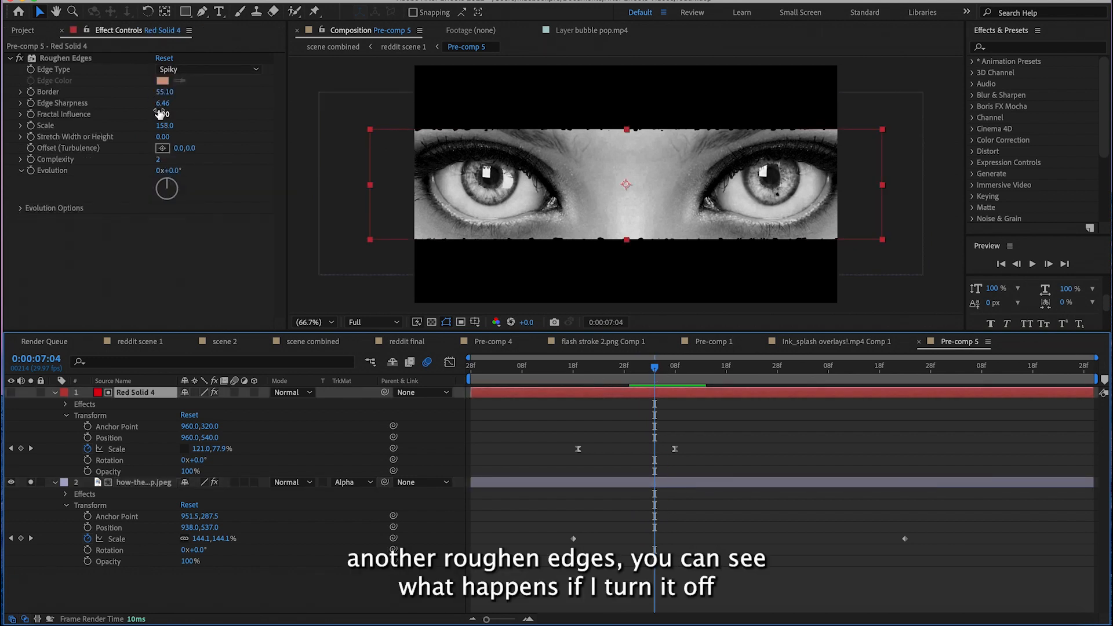
click(20, 59)
click(20, 59)
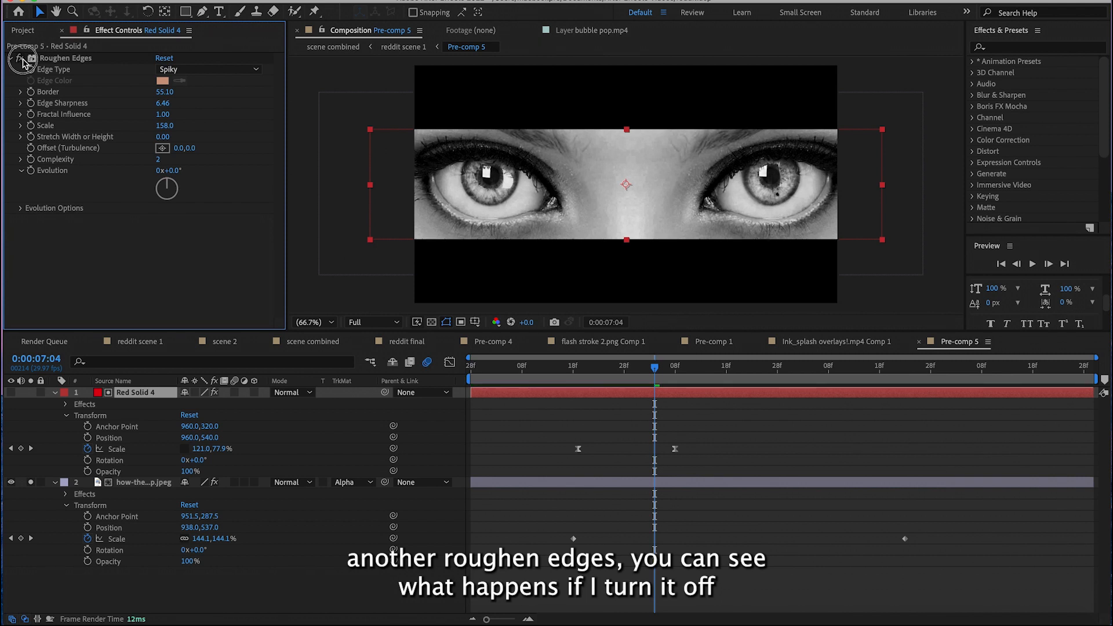
click(20, 59)
click(20, 59)
click(19, 58)
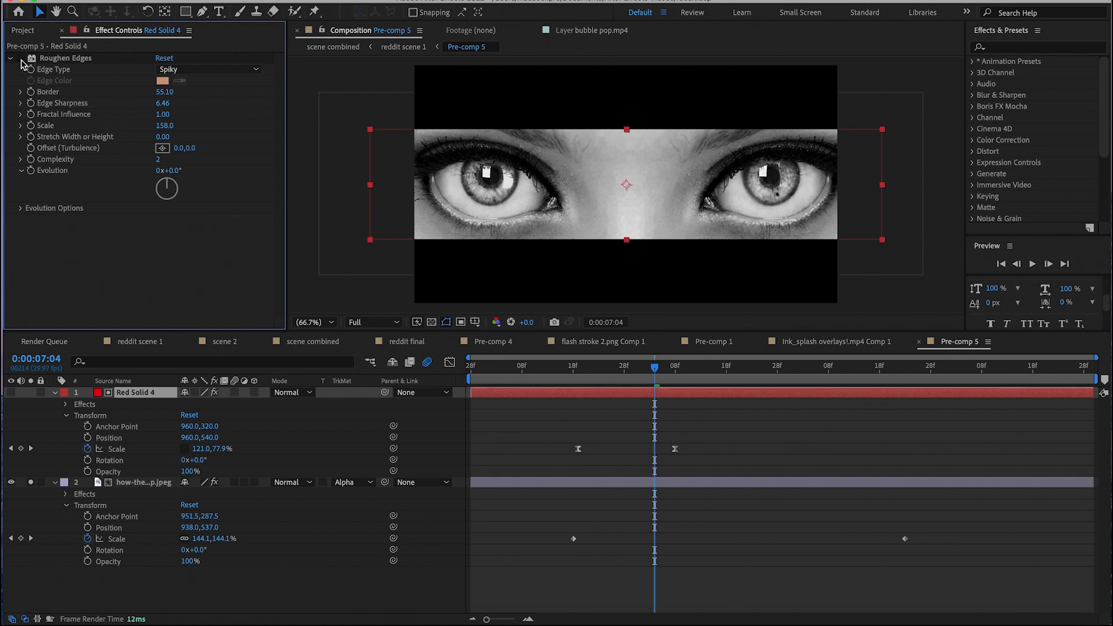
click(20, 59)
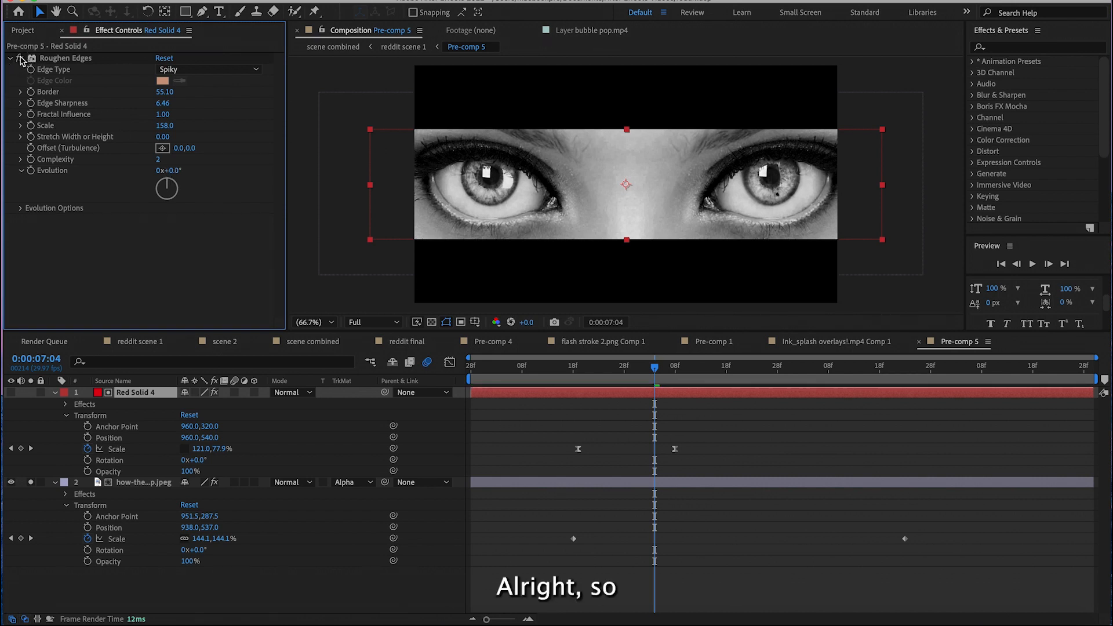
drag(655, 367, 594, 377)
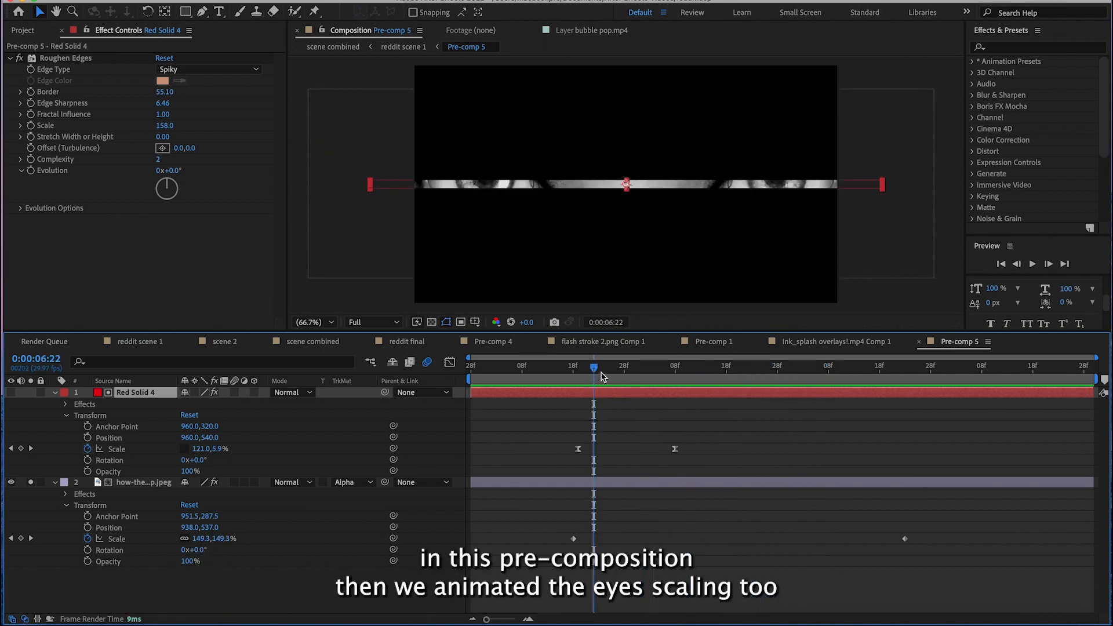
drag(593, 369, 721, 369)
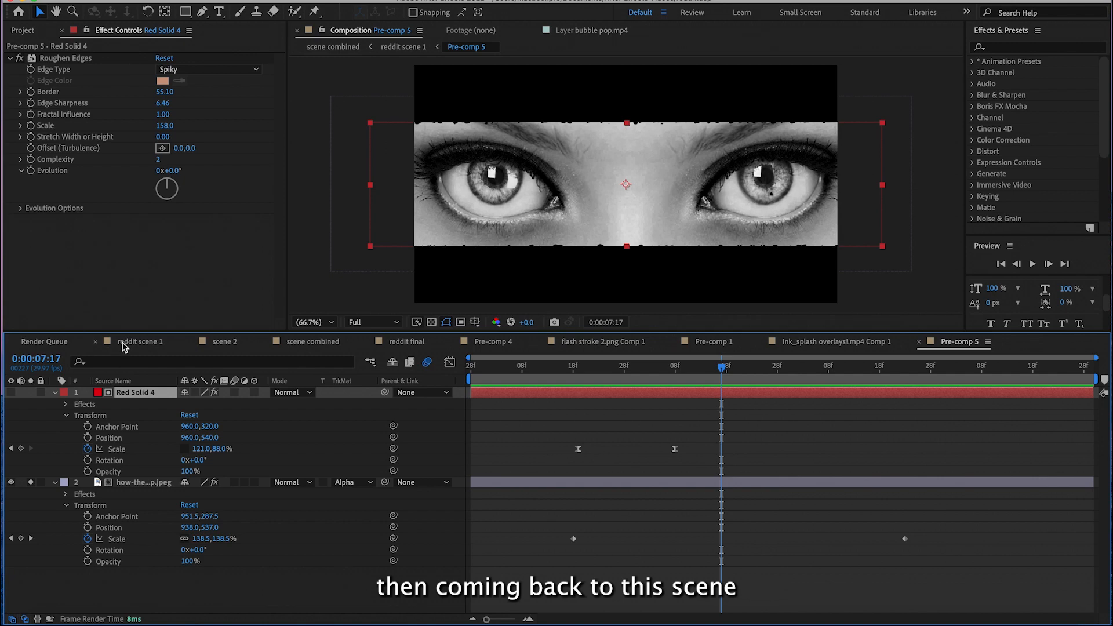
- Return to reddit scene 1, solo the "what he wanted to do with his life" text layer and inspect its range selector animation
click(139, 341)
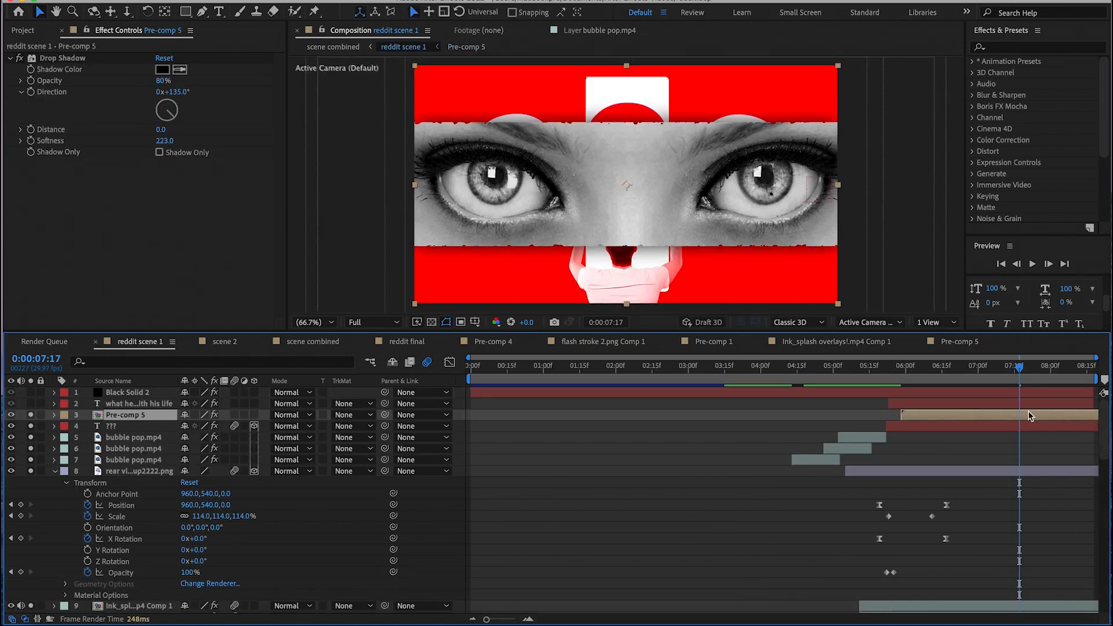
click(30, 404)
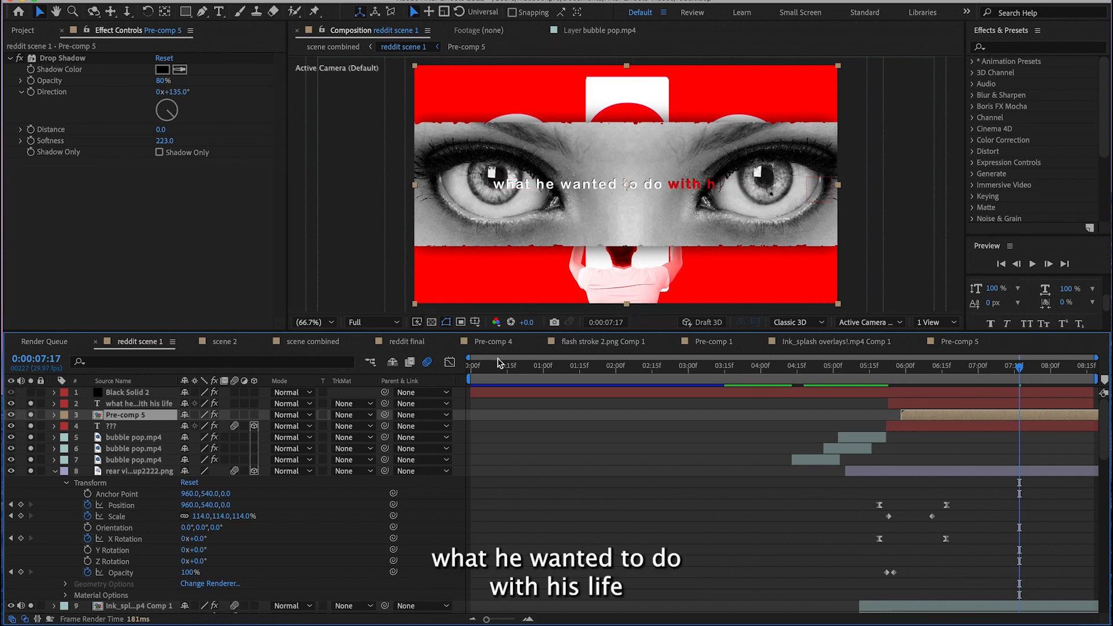
click(122, 404)
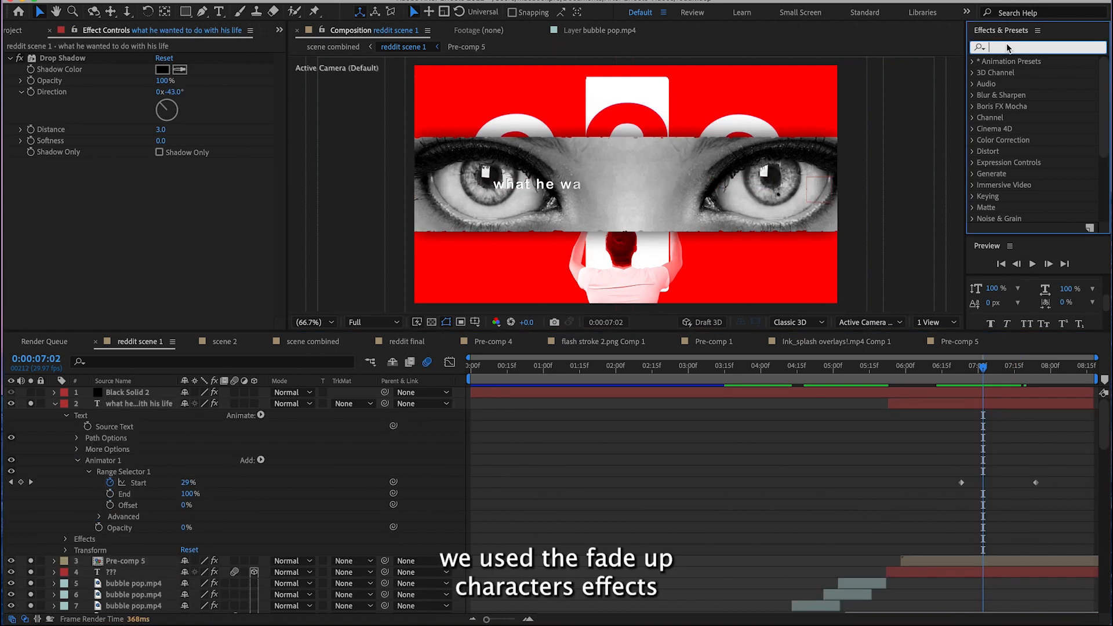
- Search the effects and presets for "fade up", highlight Fade Up Characters, and preview the text animation with its layer properties collapsed
text(fade)
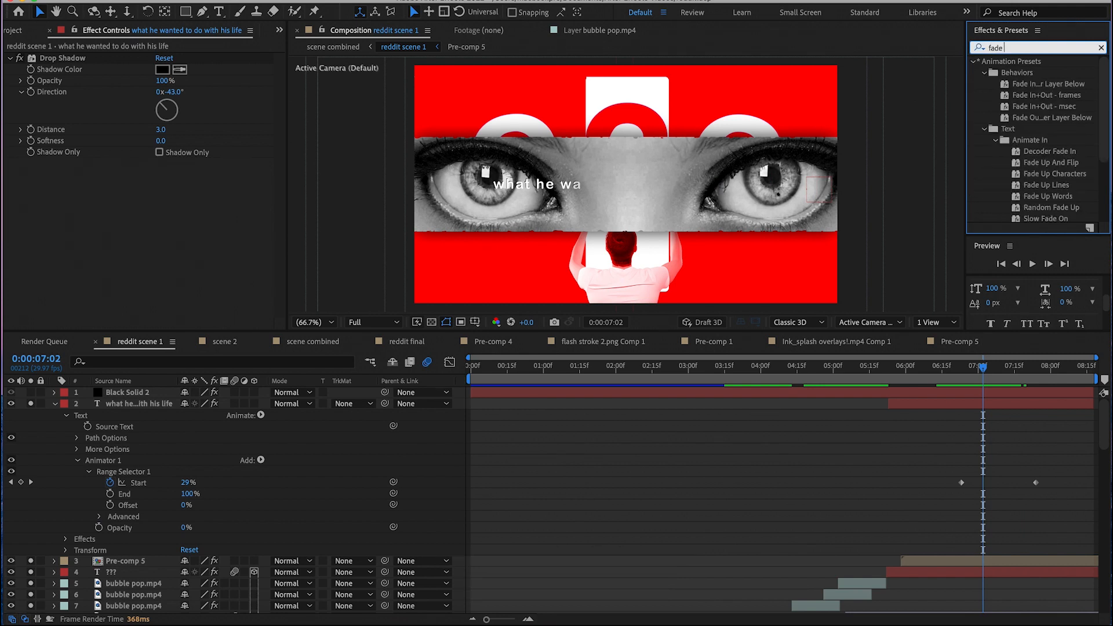
text( up)
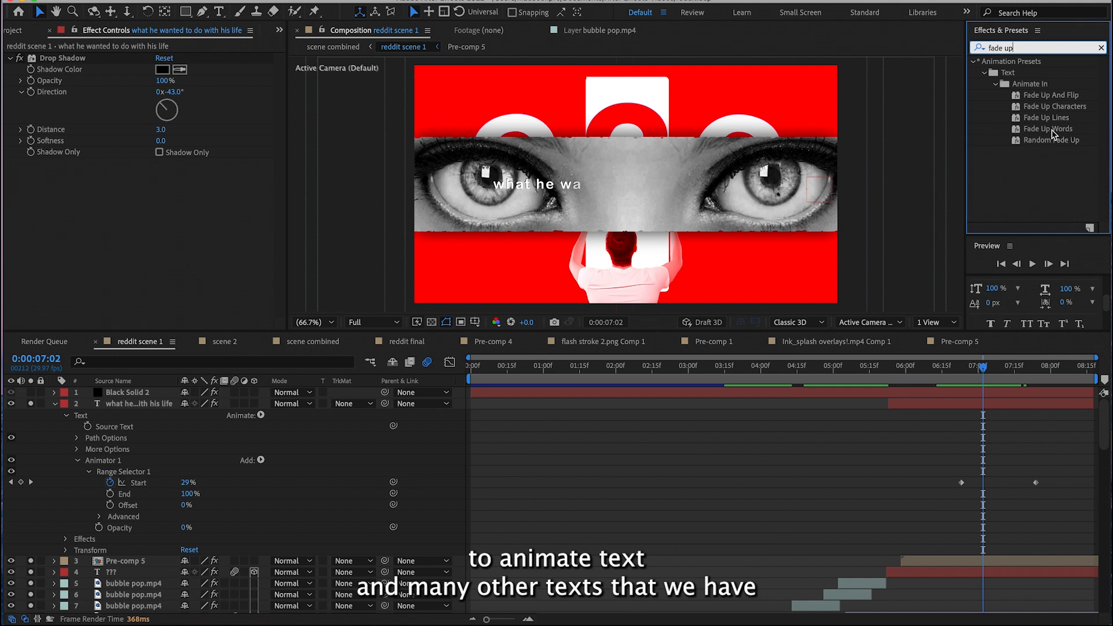
click(1071, 110)
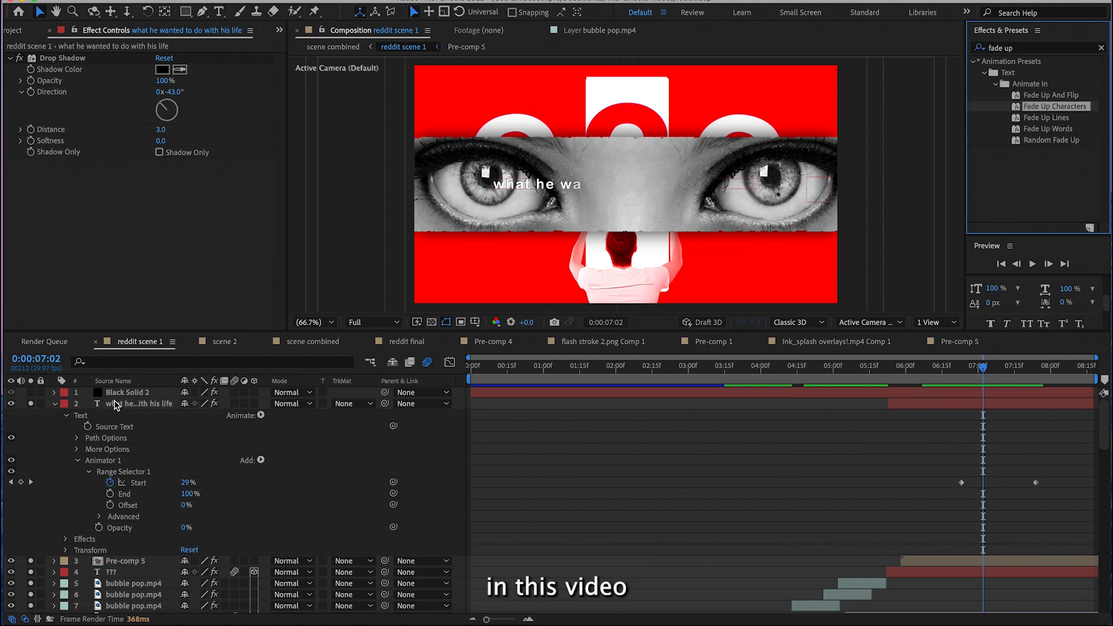
click(55, 403)
key(space)
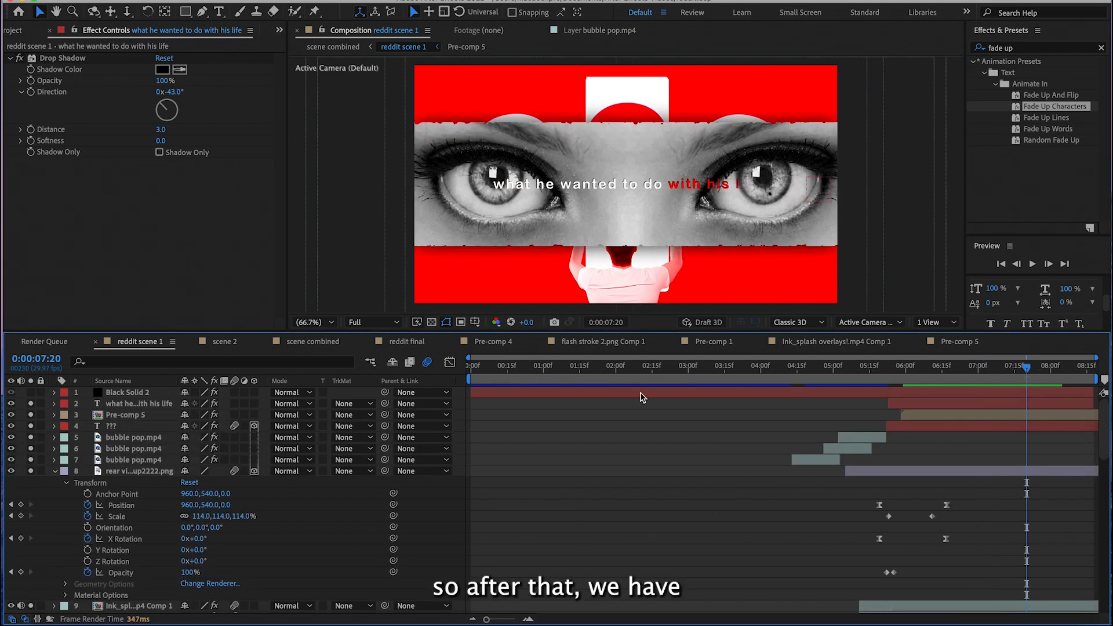
- Solo Black Solid 2 and compare the vignette at 0:00:06:25 with the layer and its Circle effect toggled off and on
click(30, 394)
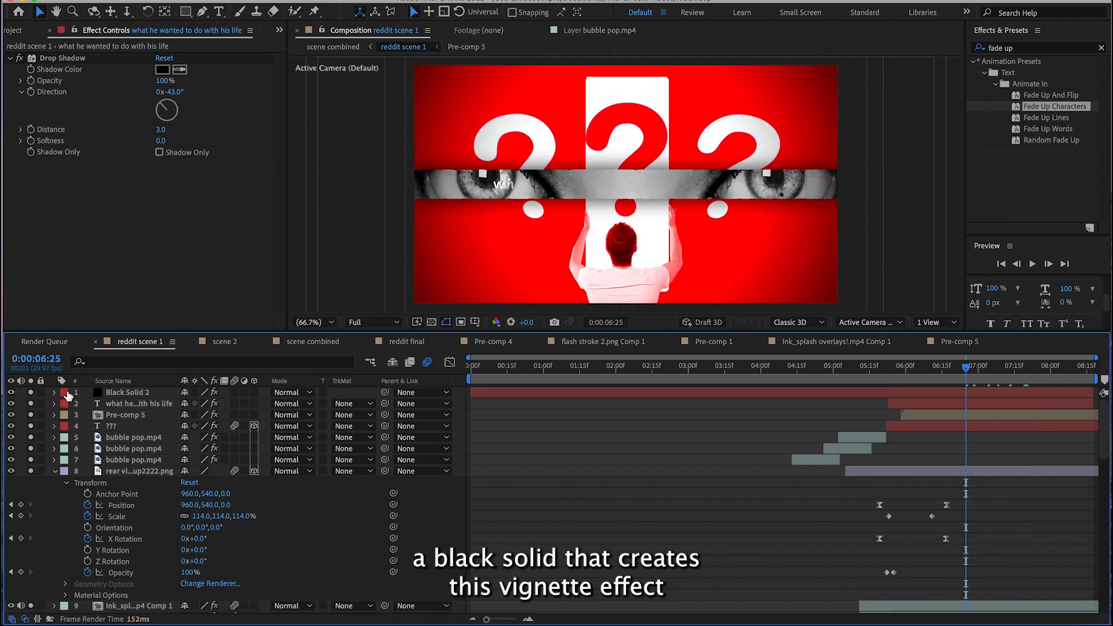
click(131, 393)
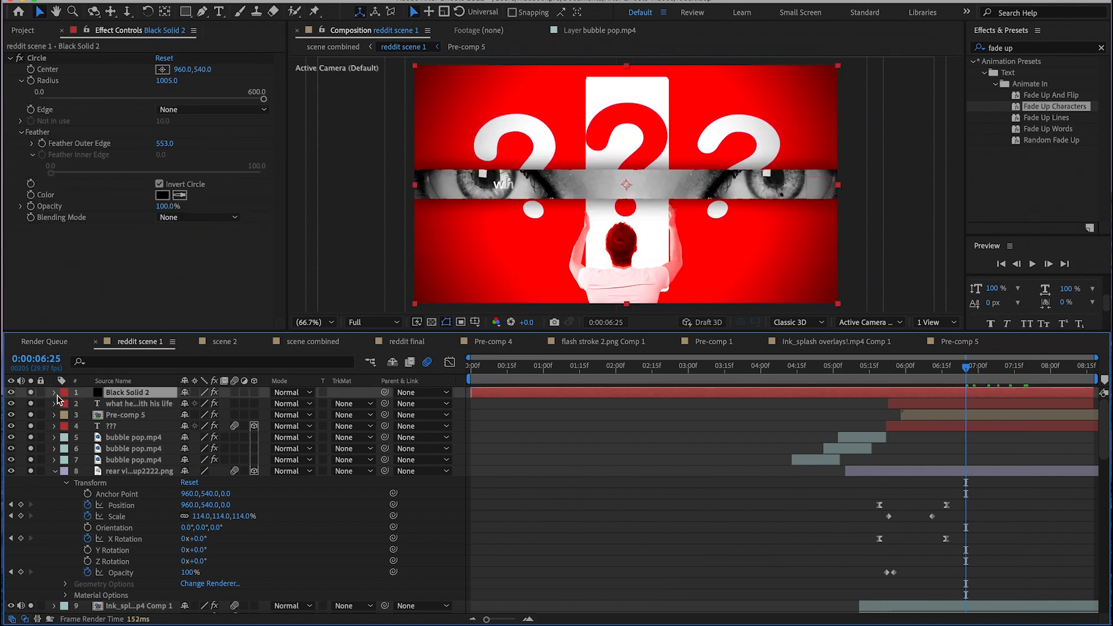
click(31, 394)
click(31, 394)
click(30, 394)
click(30, 395)
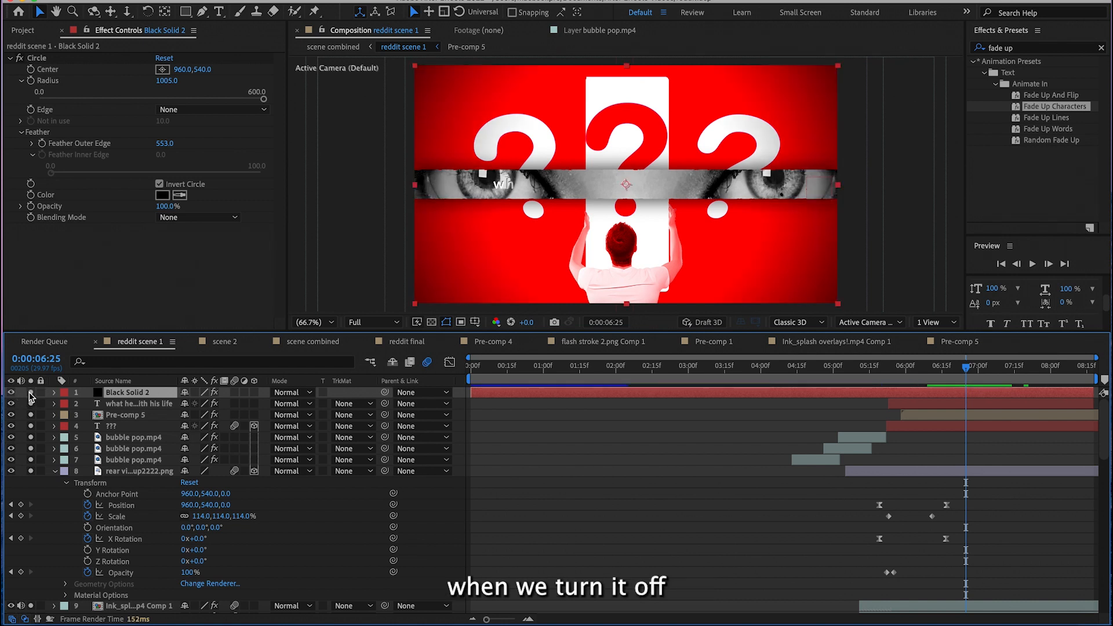
click(30, 395)
click(30, 395)
click(31, 395)
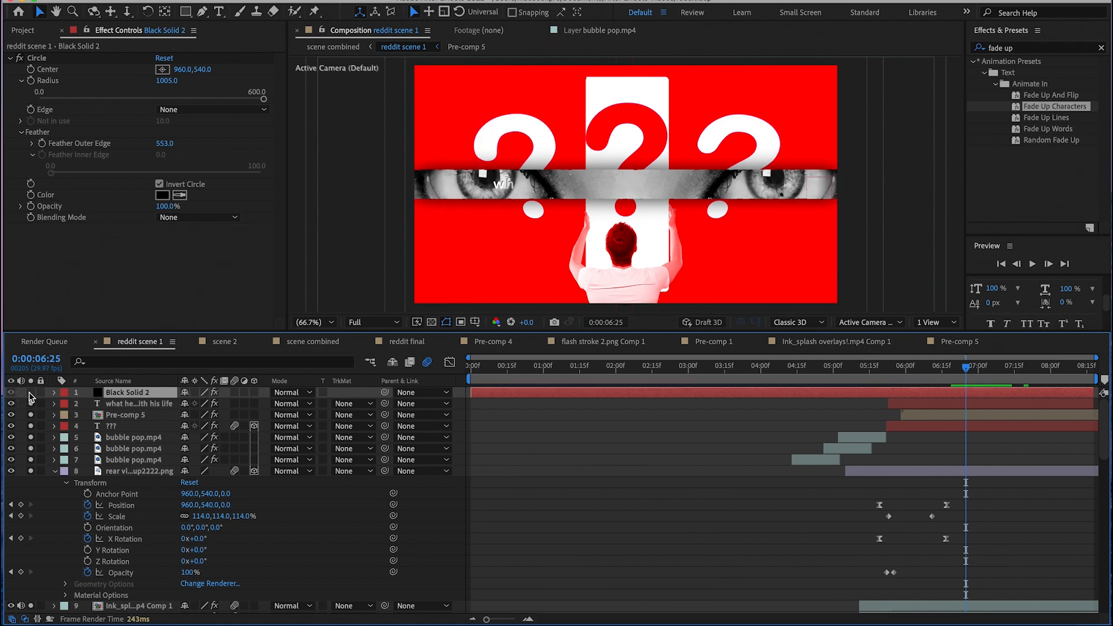
click(30, 395)
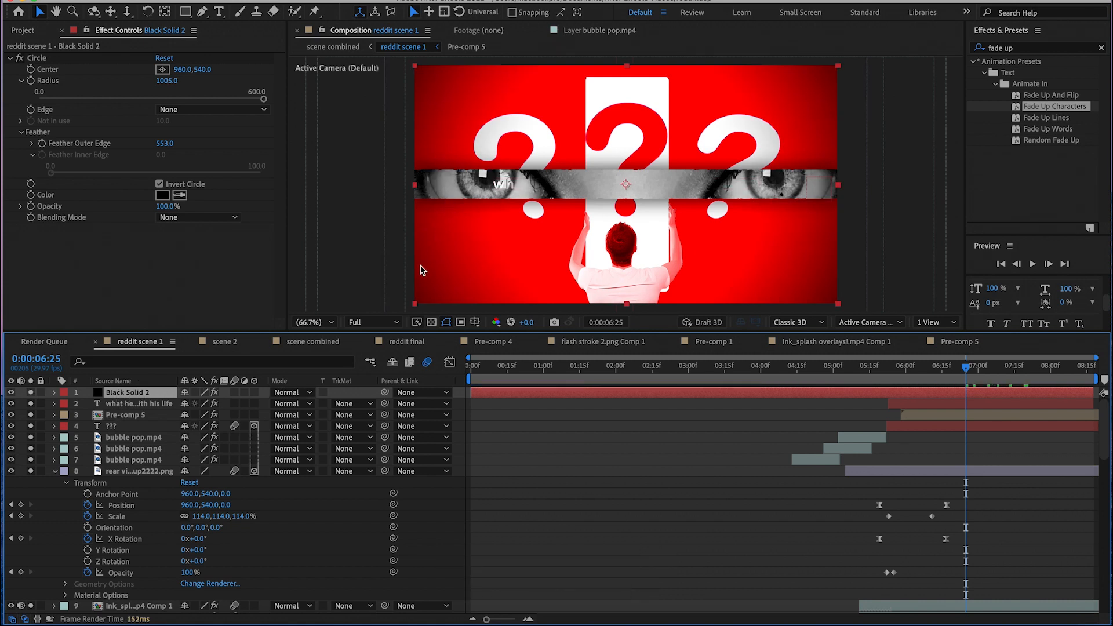
click(20, 58)
click(20, 58)
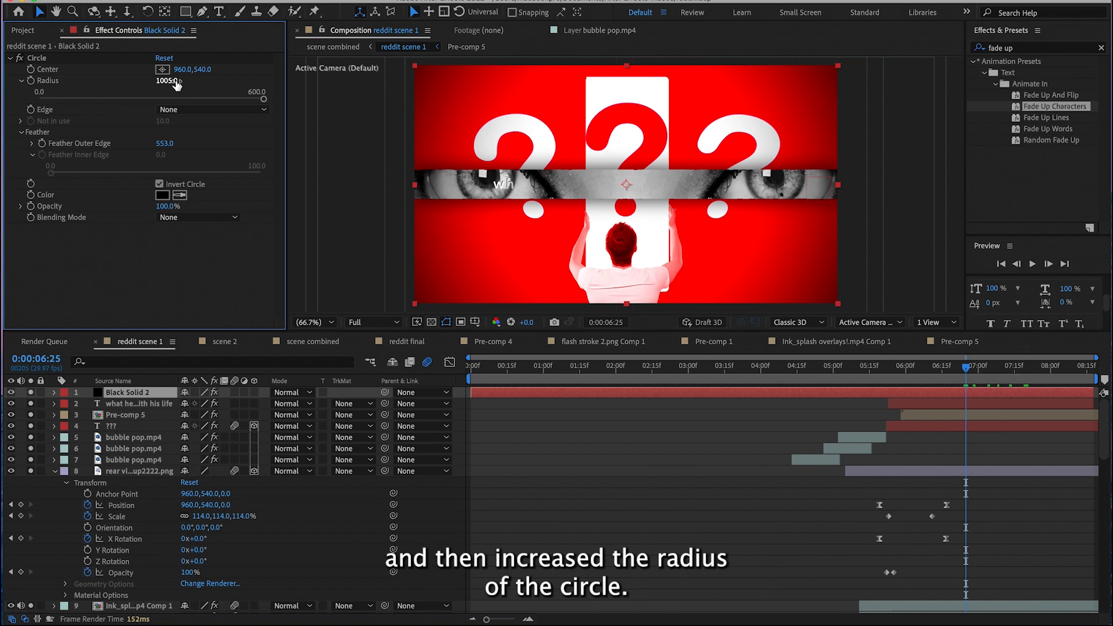
- Try reducing the Circle effect's radius on Black Solid 2 to 521 and its outer edge feather to 0
drag(177, 85, 179, 85)
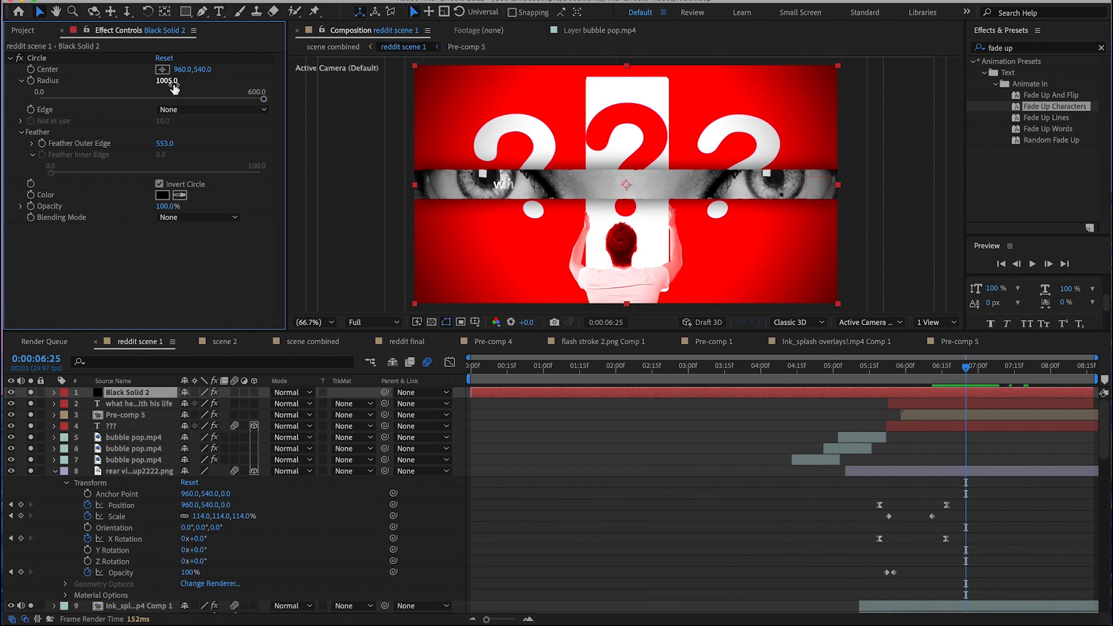
drag(148, 81, 110, 82)
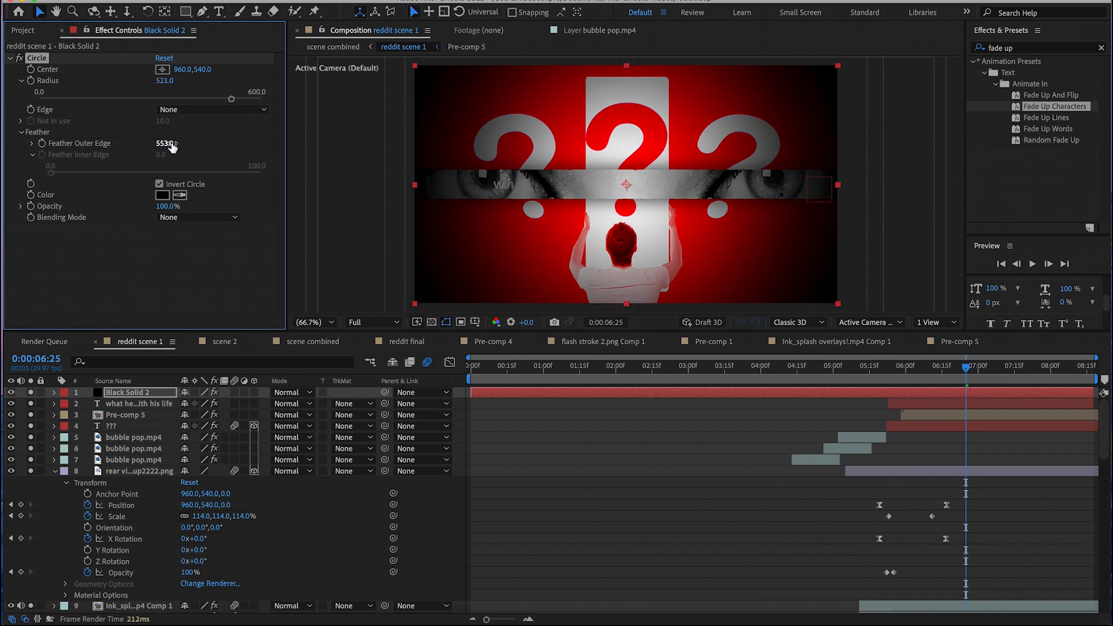
drag(165, 143, 3, 293)
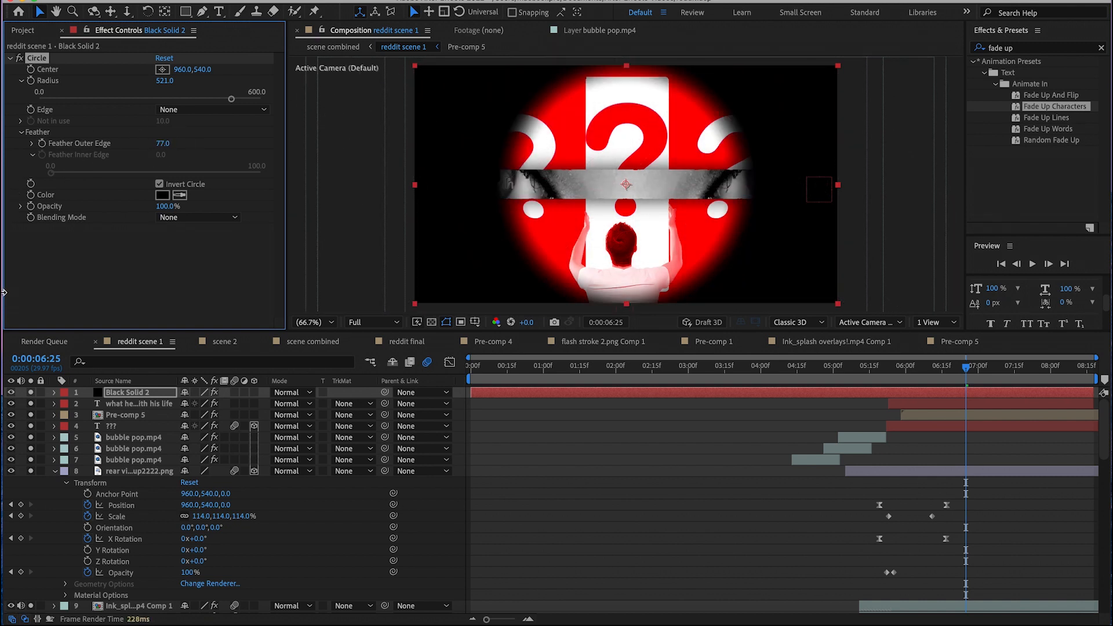
drag(129, 149, 12, 181)
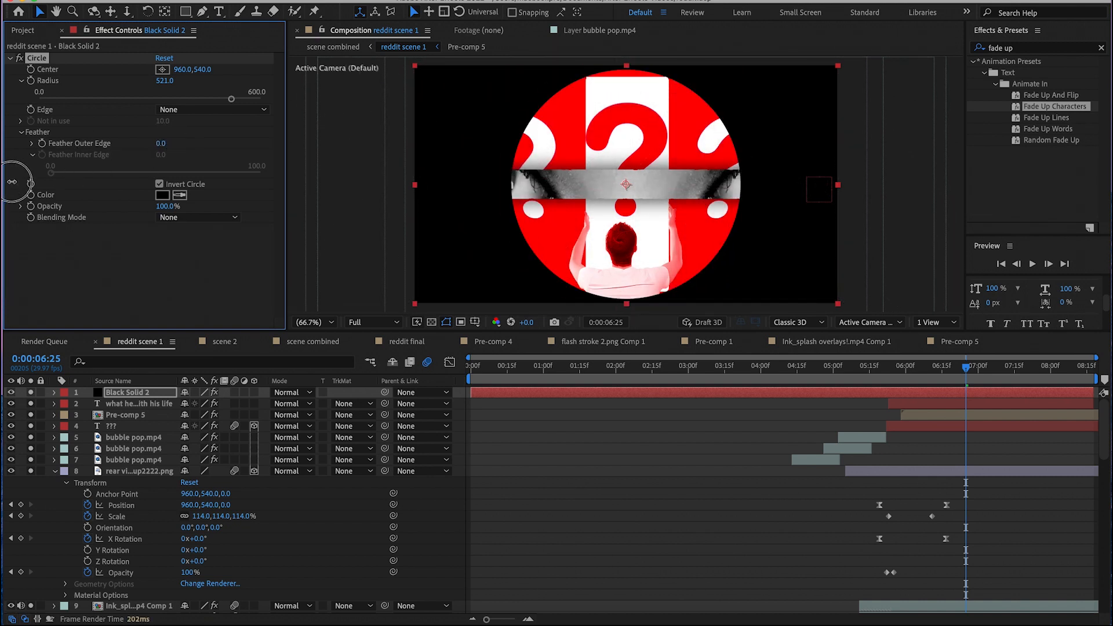
- Try rebuilding the vignette from a small circle: radius 266, outer edge feather 320, and radius increased to 907
drag(165, 81, 3, 297)
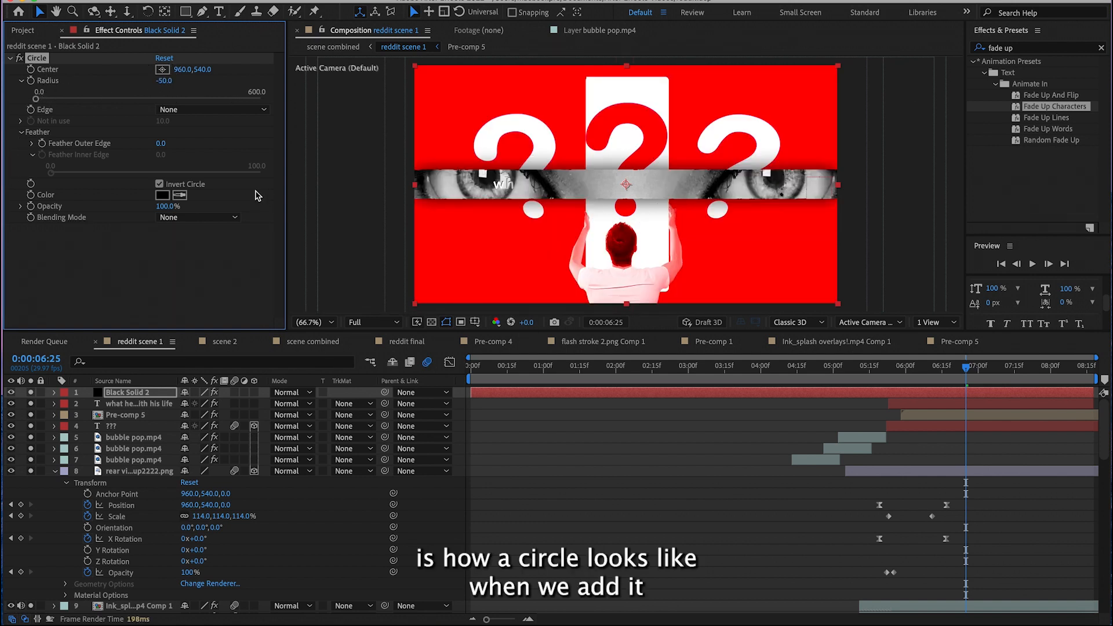
drag(162, 81, 345, 80)
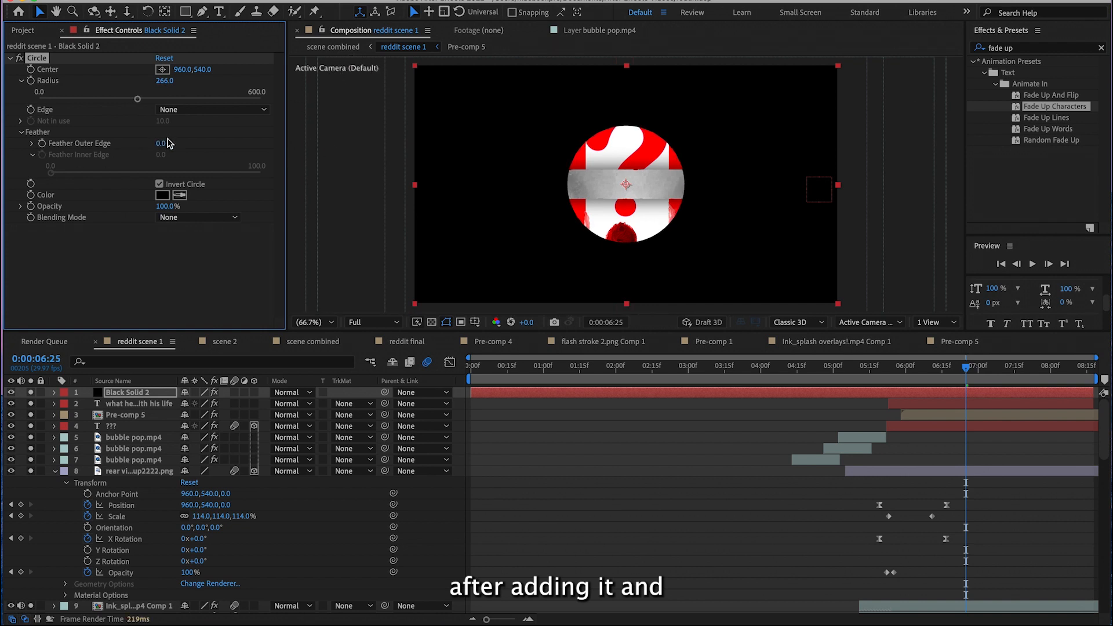
drag(162, 144, 359, 144)
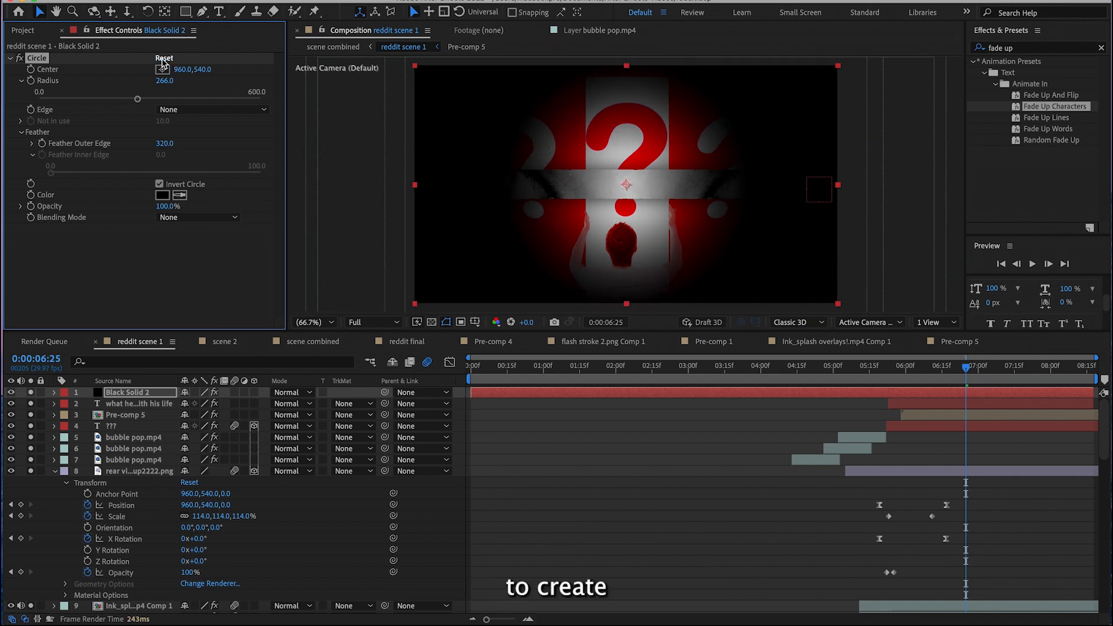
drag(165, 80, 589, 86)
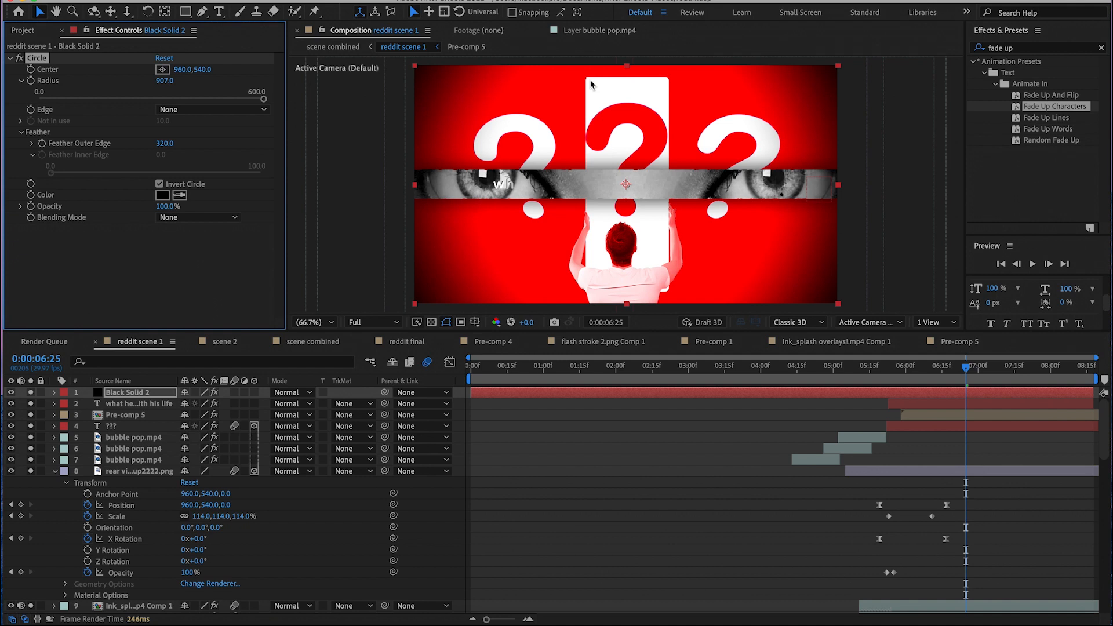
- Undo all the trial radius and feather changes to Black Solid 2's Circle effect
key(ctrl+z)
key(ctrl+z)
key(ctrl+z)
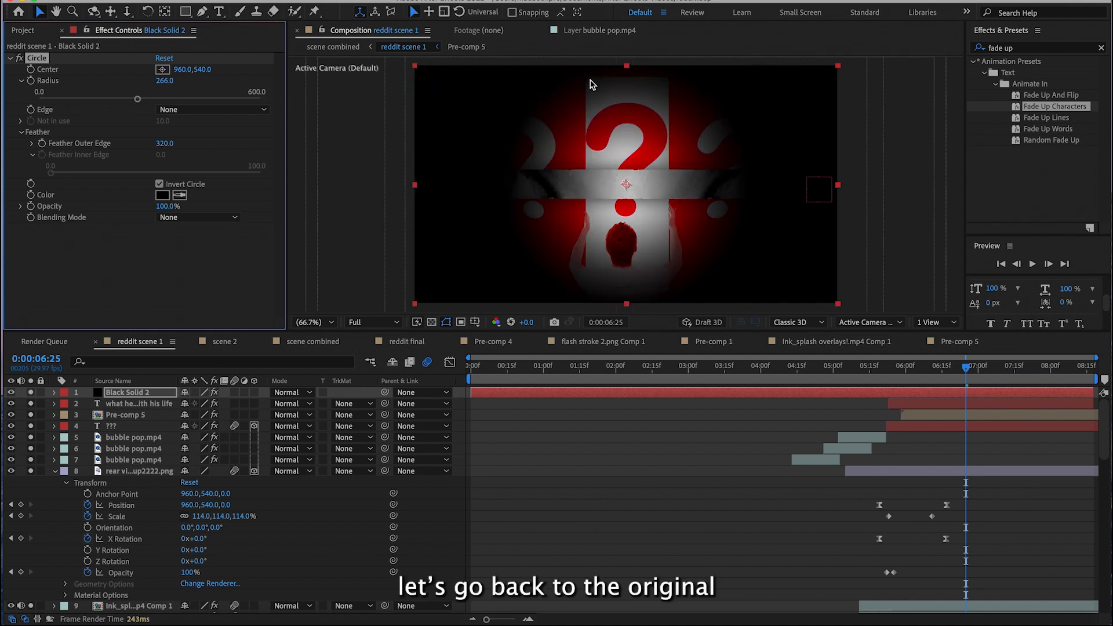
key(ctrl+z)
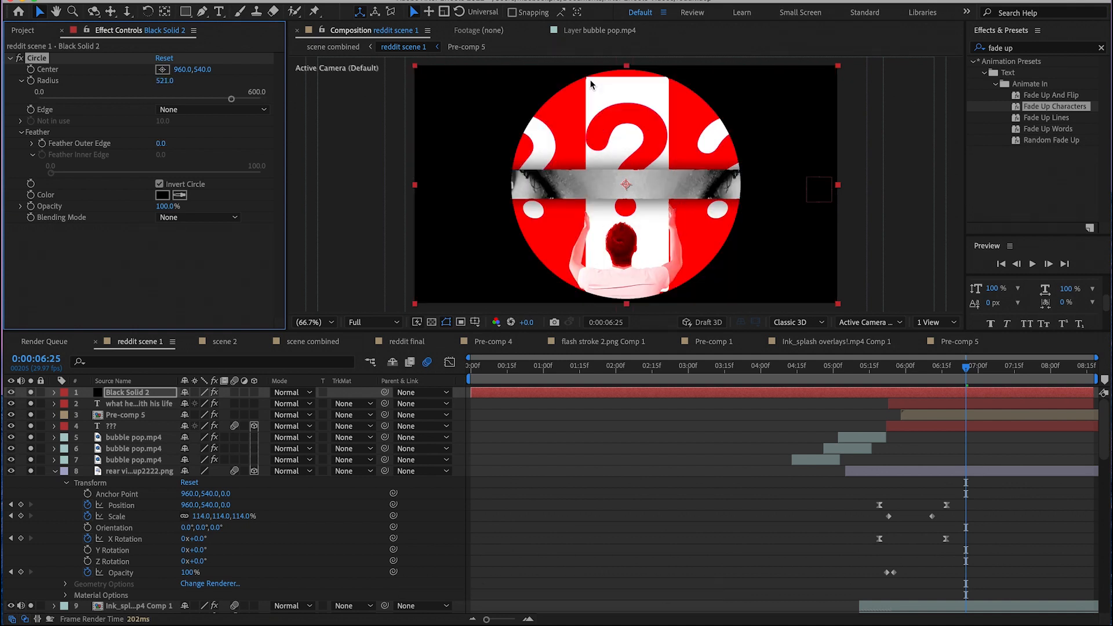
key(ctrl+z)
key(ctrl+z)
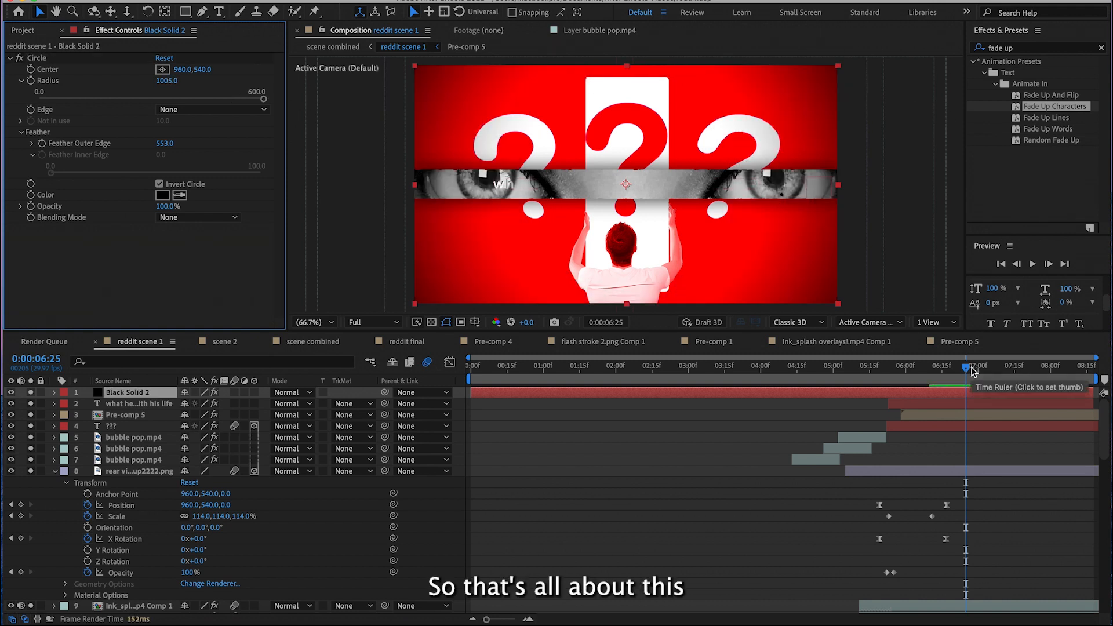
- Play back the end of reddit scene 1, and preview the finished scene from 0:00:00:00
key(space)
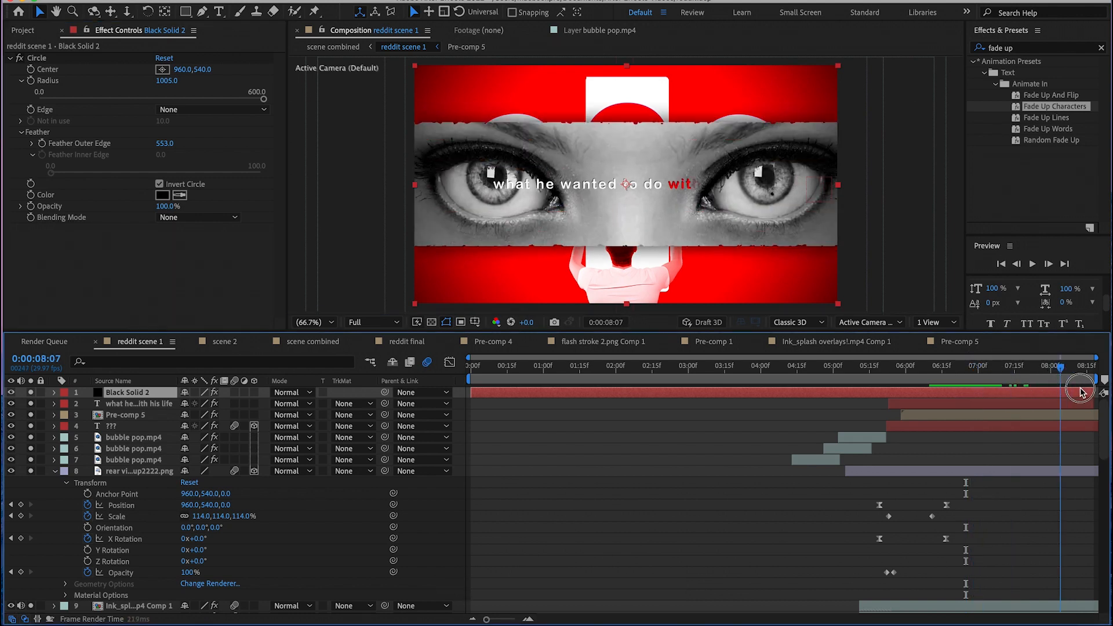
drag(957, 389, 468, 379)
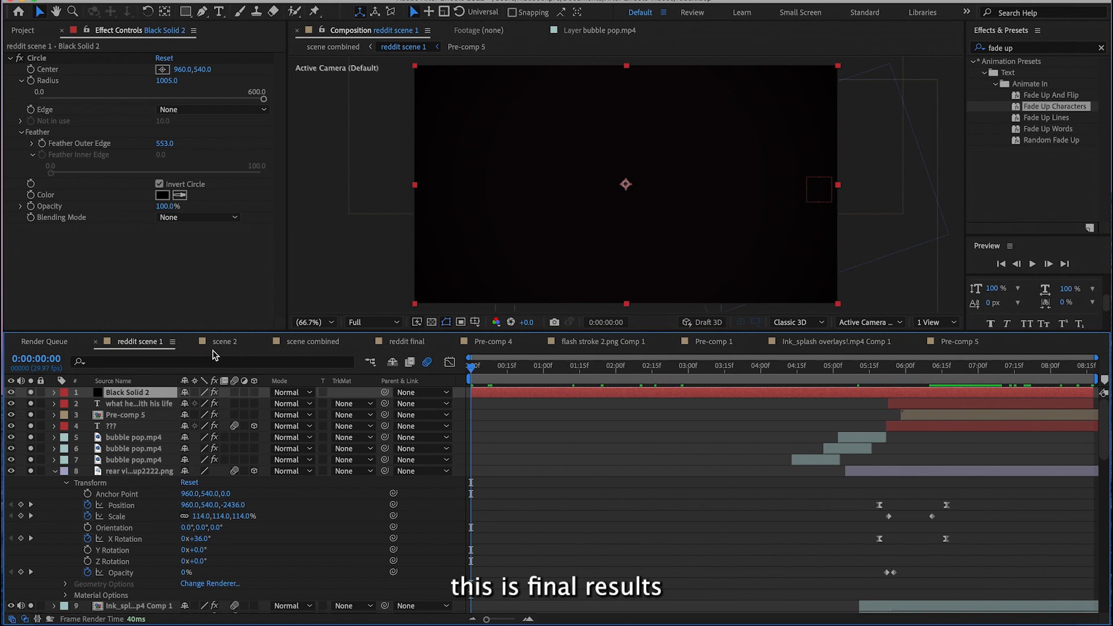
key(space)
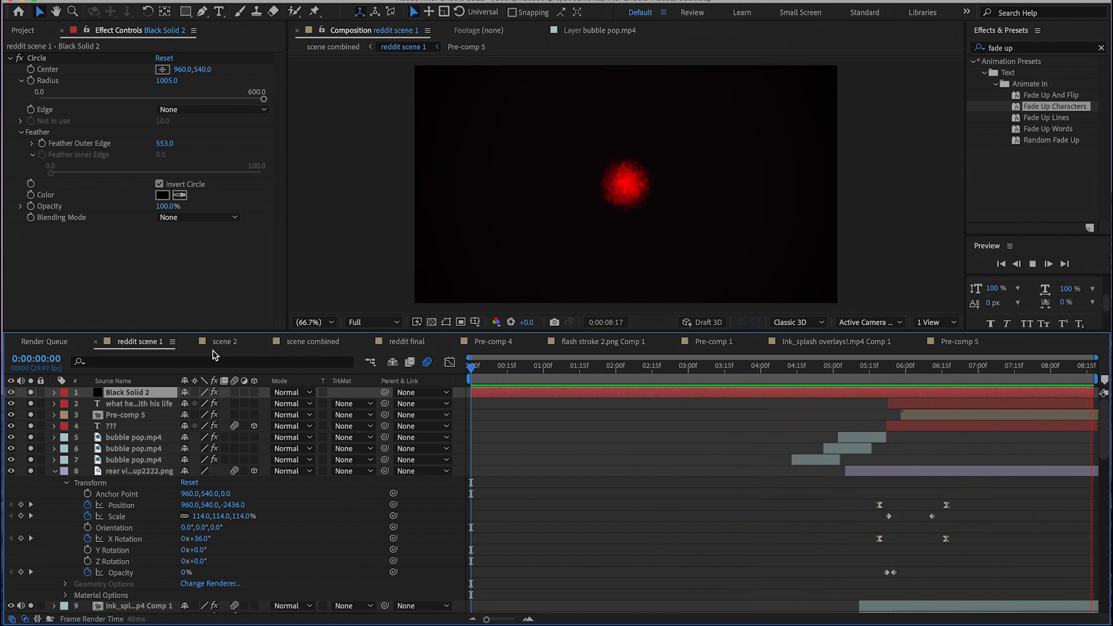
key(space)
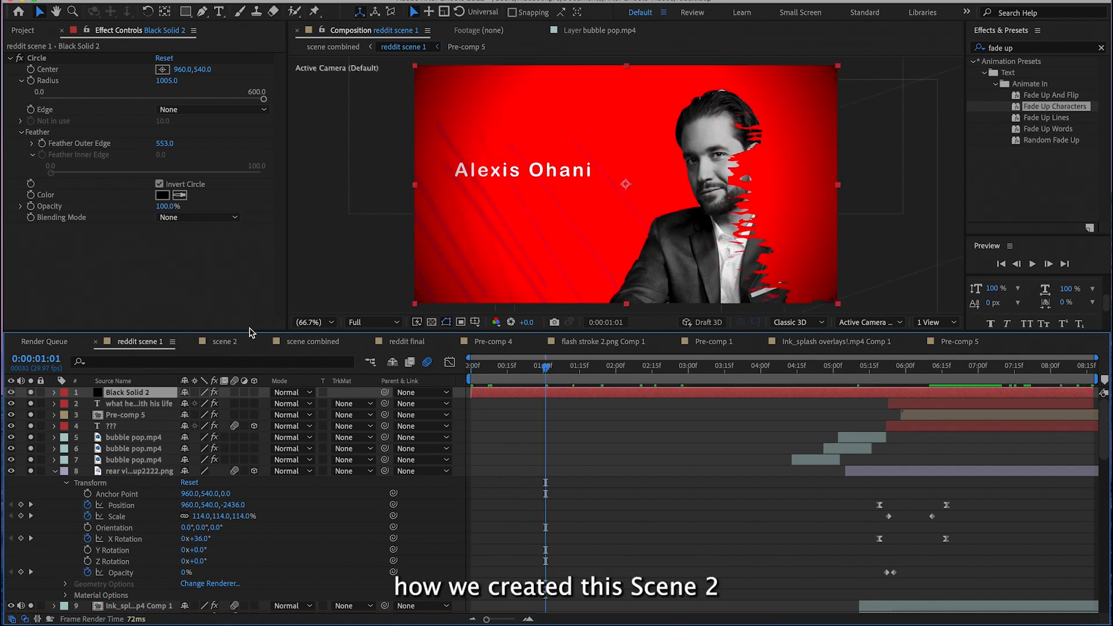
- Open the scene 2 composition and scrub through its timeline to 0:00:05:23
click(224, 342)
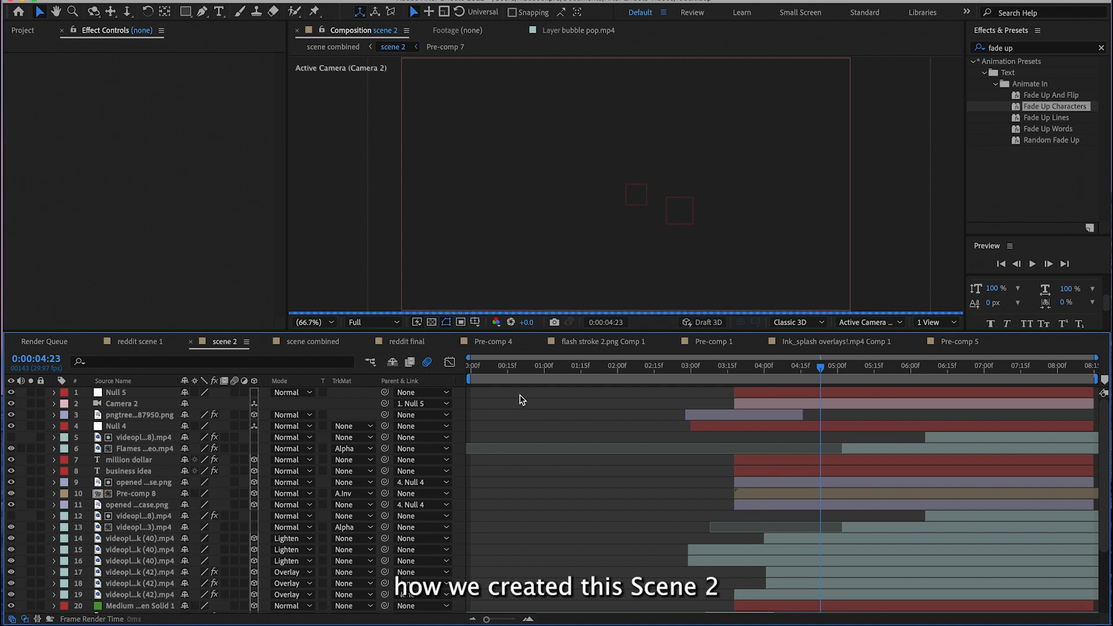
drag(759, 358, 895, 390)
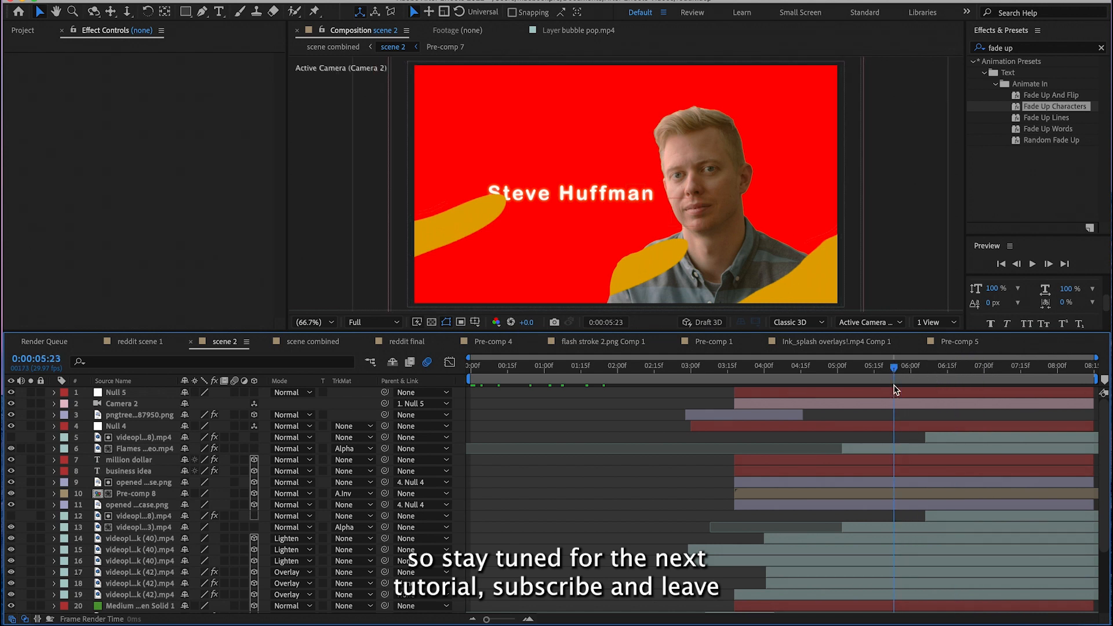